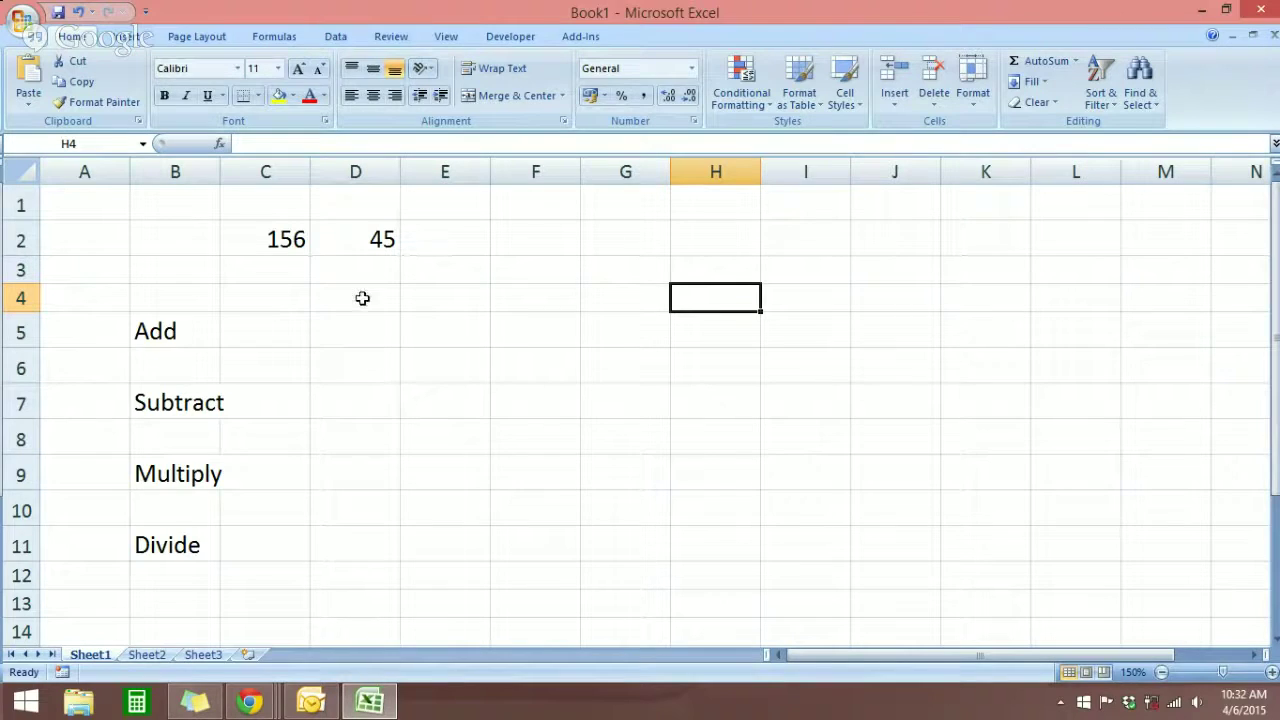
Select the existing 156 and 45 values in C2 and D2 and the Add label.
click(277, 246)
click(337, 246)
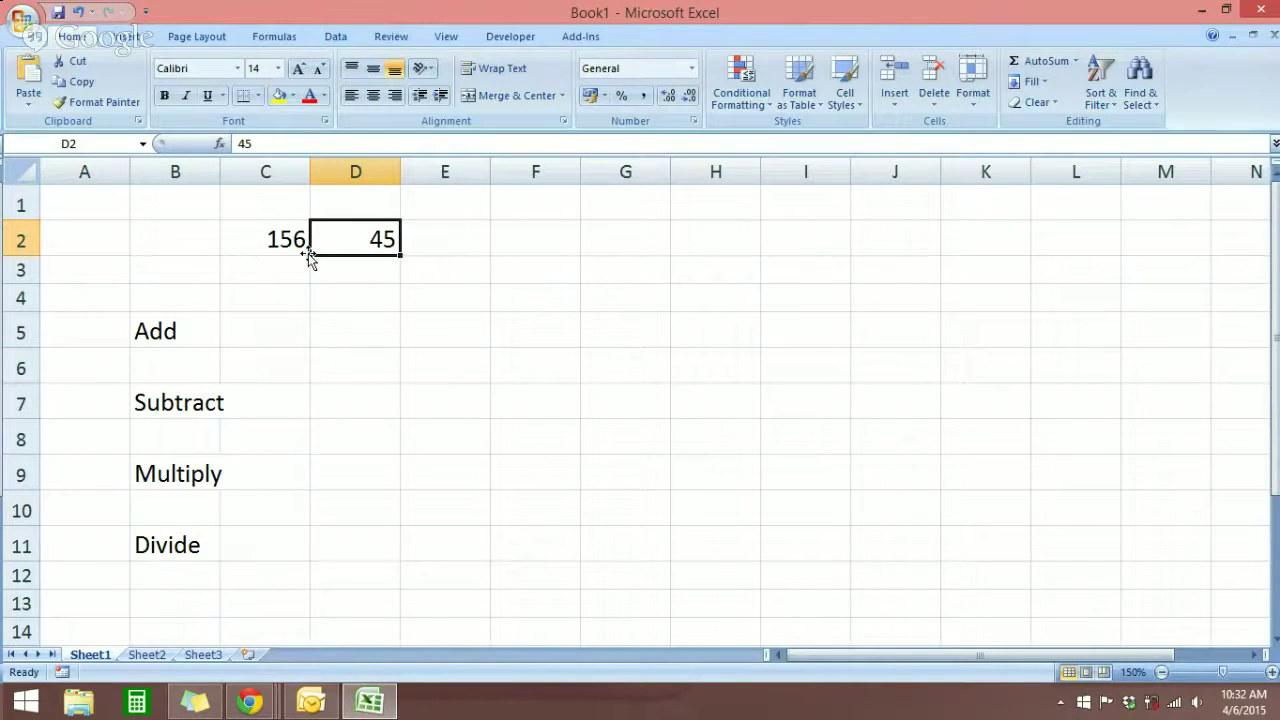
click(182, 337)
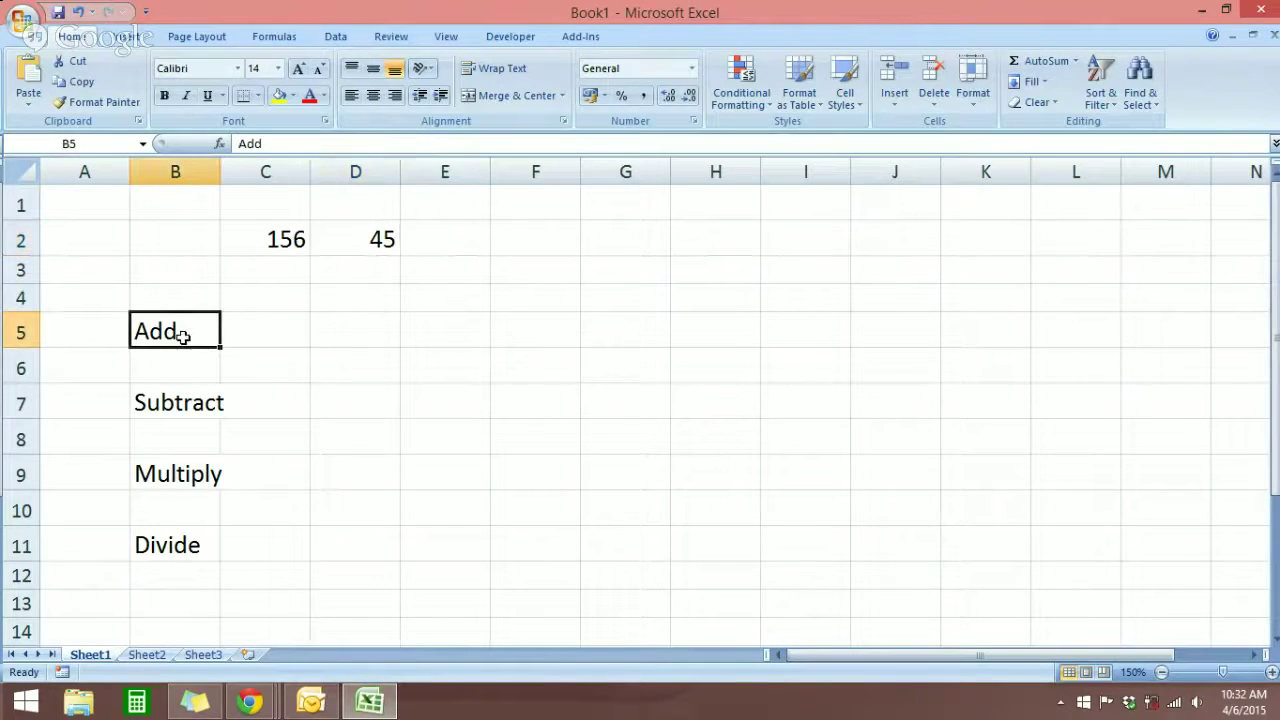
click(288, 246)
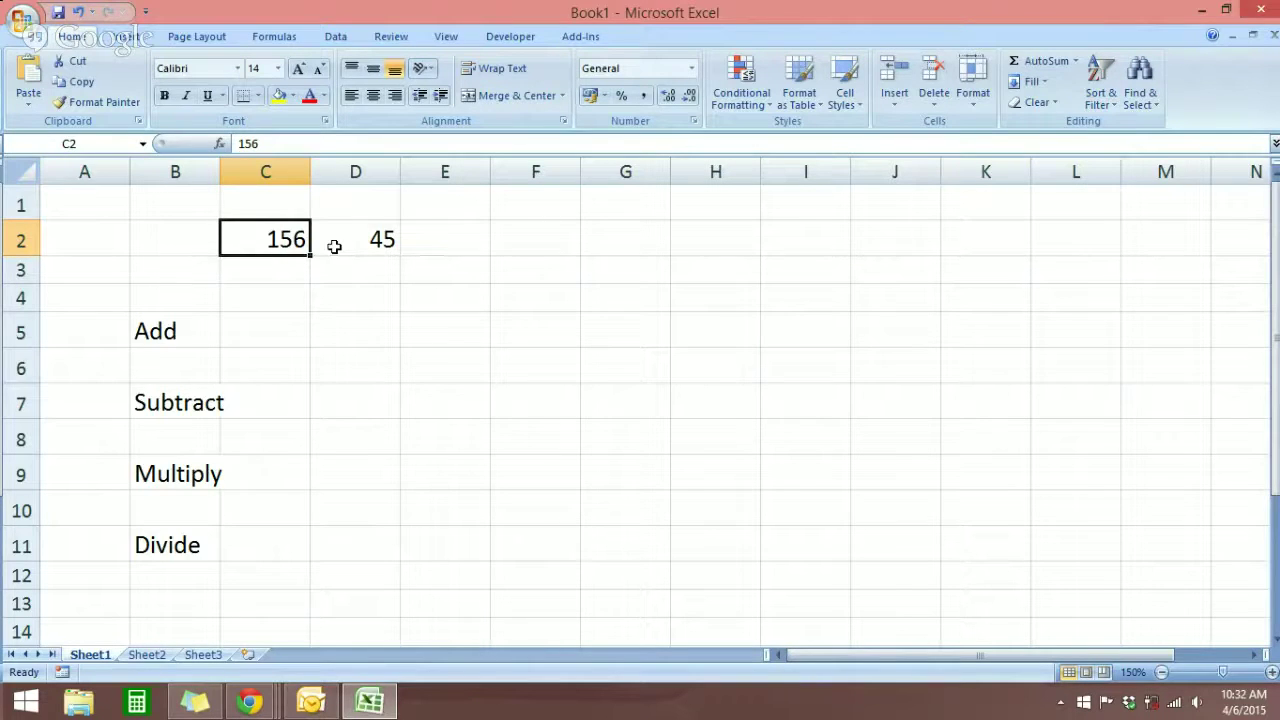
click(334, 246)
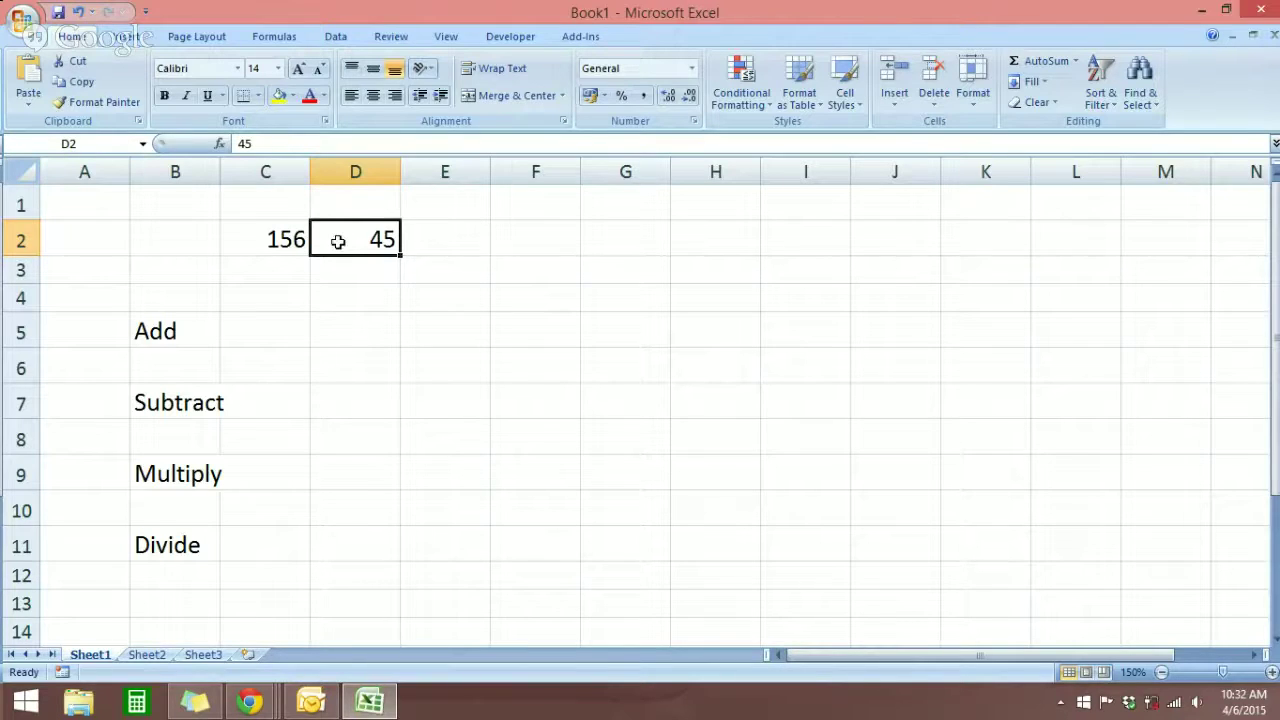
Enter 156 in cell D1 and enlarge its font to 14 points.
click(355, 211)
text(156)
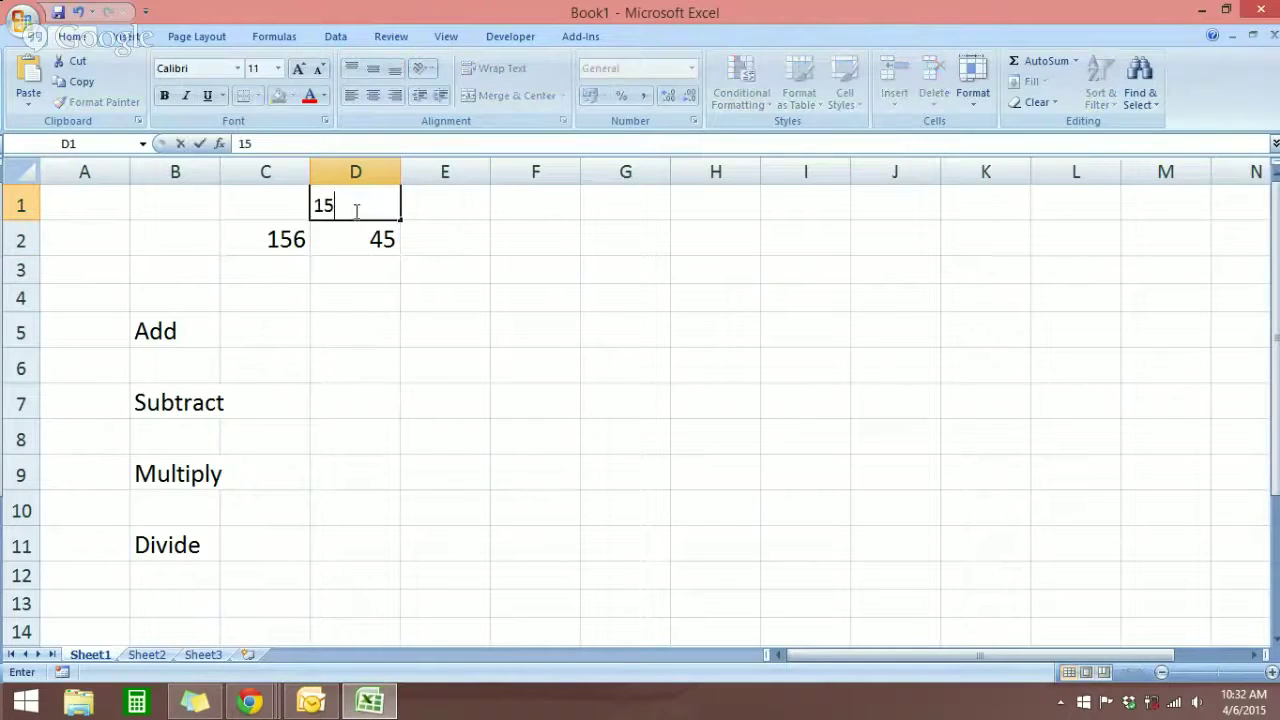
click(423, 271)
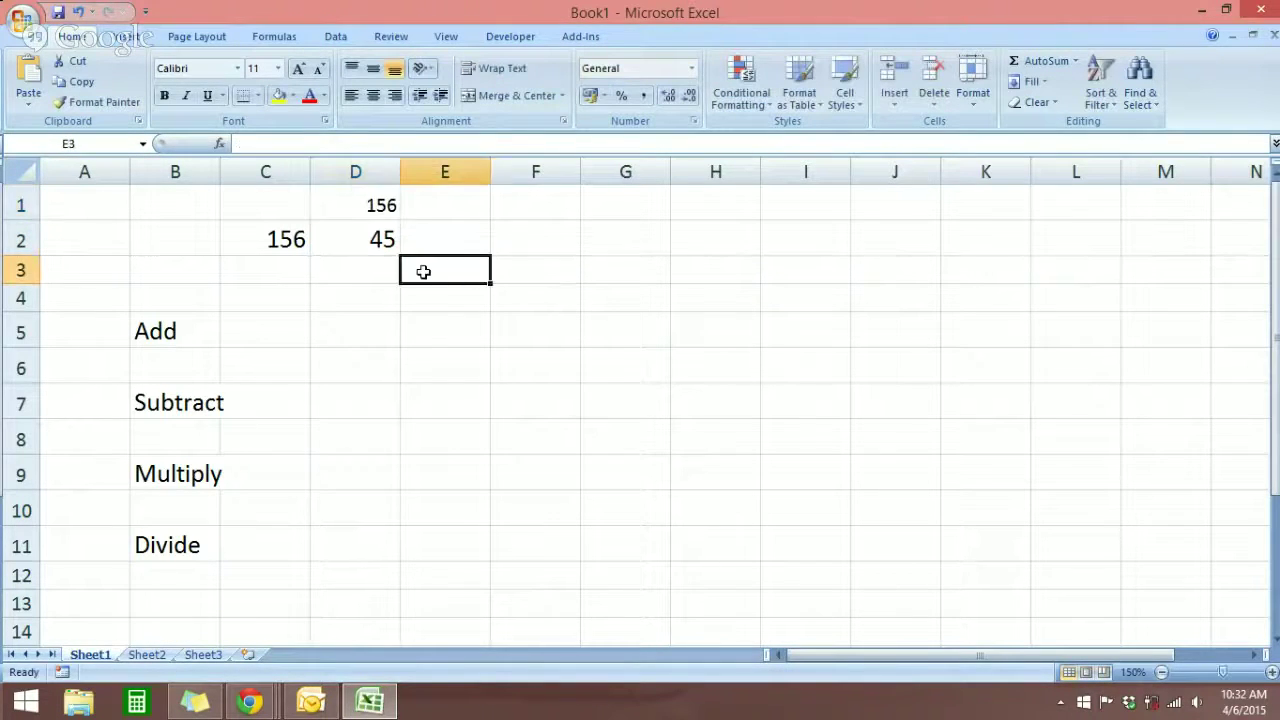
click(369, 206)
click(298, 70)
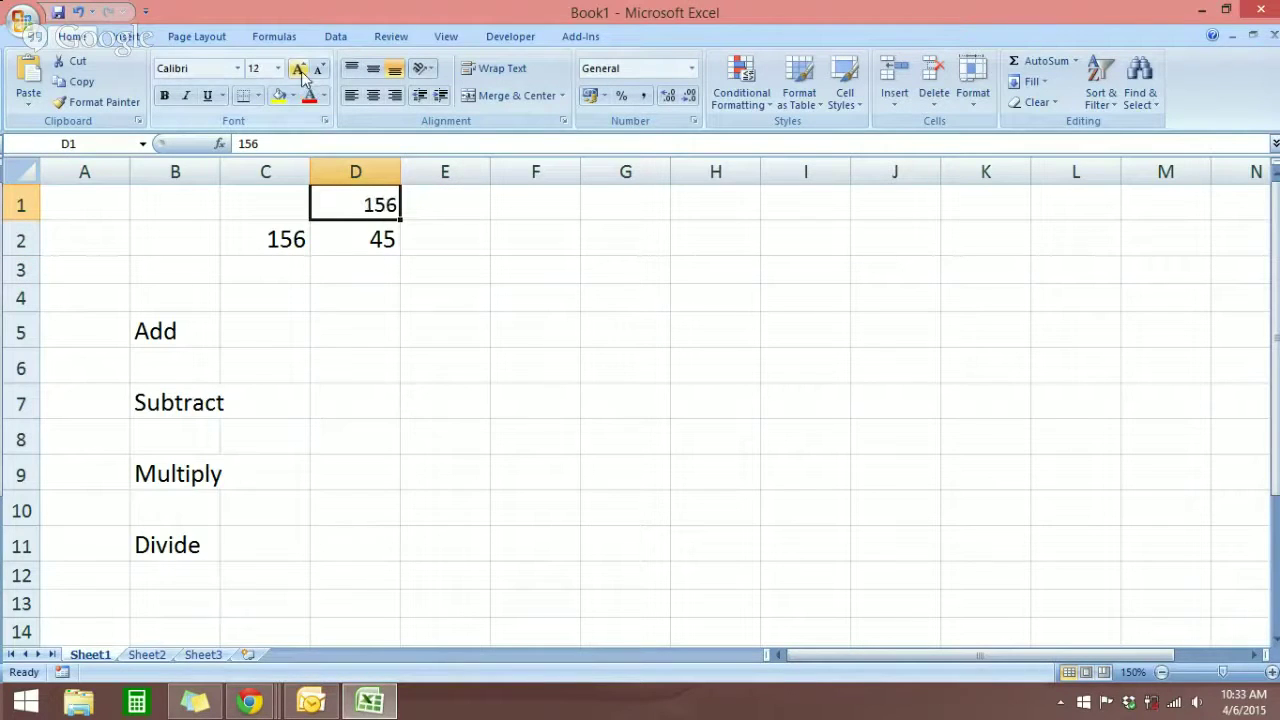
click(298, 70)
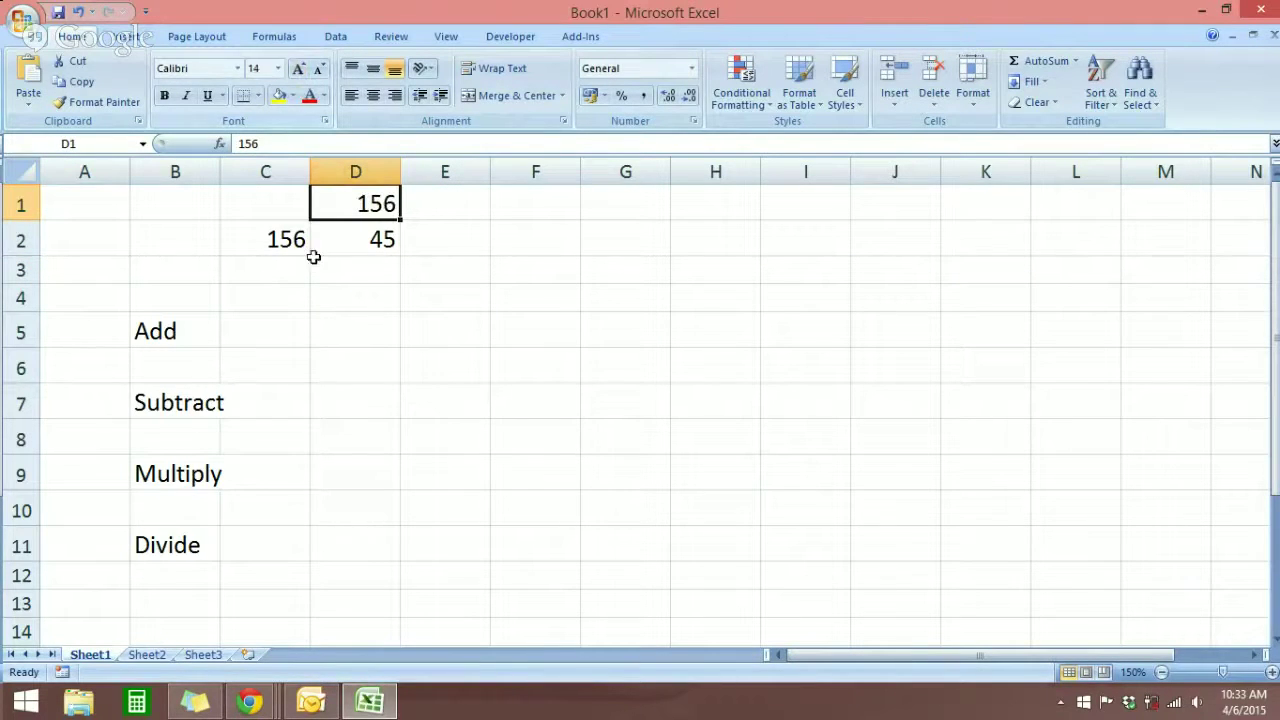
Select the ranges C2:D2 and D1:D2, then select cell C5 beside Add.
drag(283, 238, 330, 244)
drag(357, 200, 354, 212)
mouse_move(294, 240)
mouse_down()
mouse_move(305, 243)
mouse_move(290, 240)
mouse_up()
mouse_move(354, 209)
mouse_down()
mouse_move(351, 240)
mouse_move(354, 226)
mouse_up()
click(332, 330)
click(276, 343)
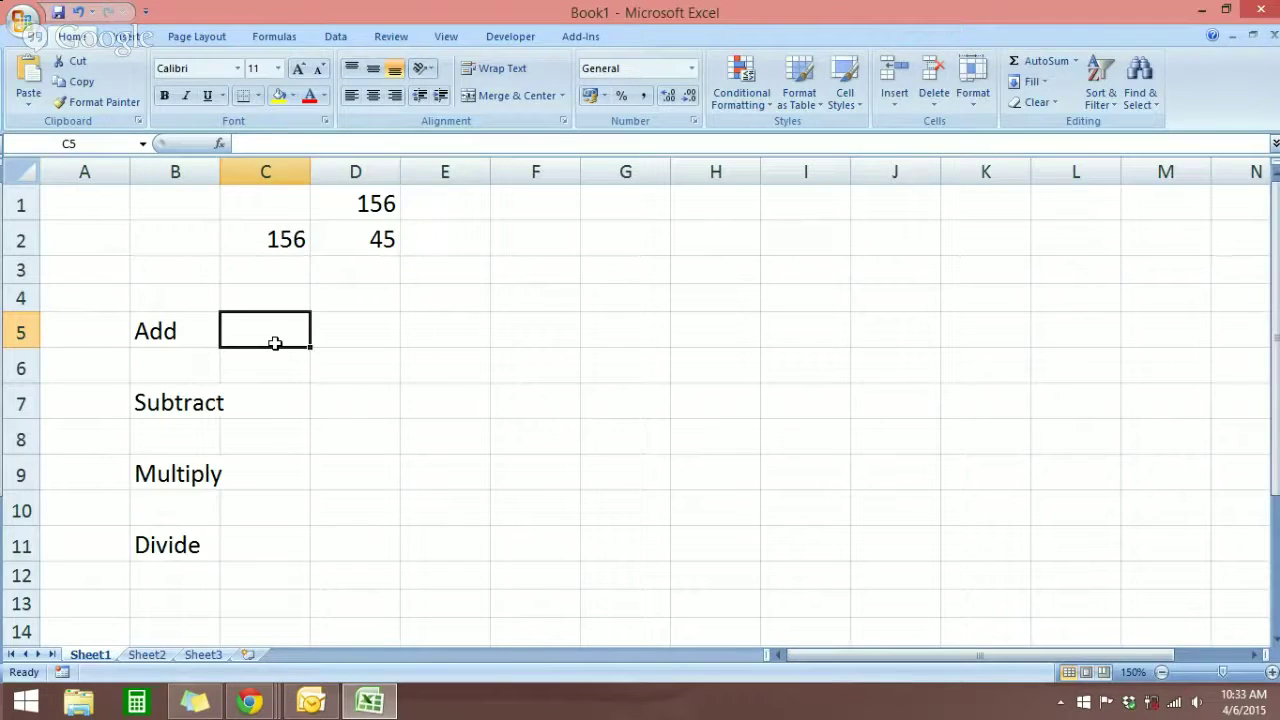
Enter =SUM(C2+D2) in C5 so the Add row shows 201.
text(=)
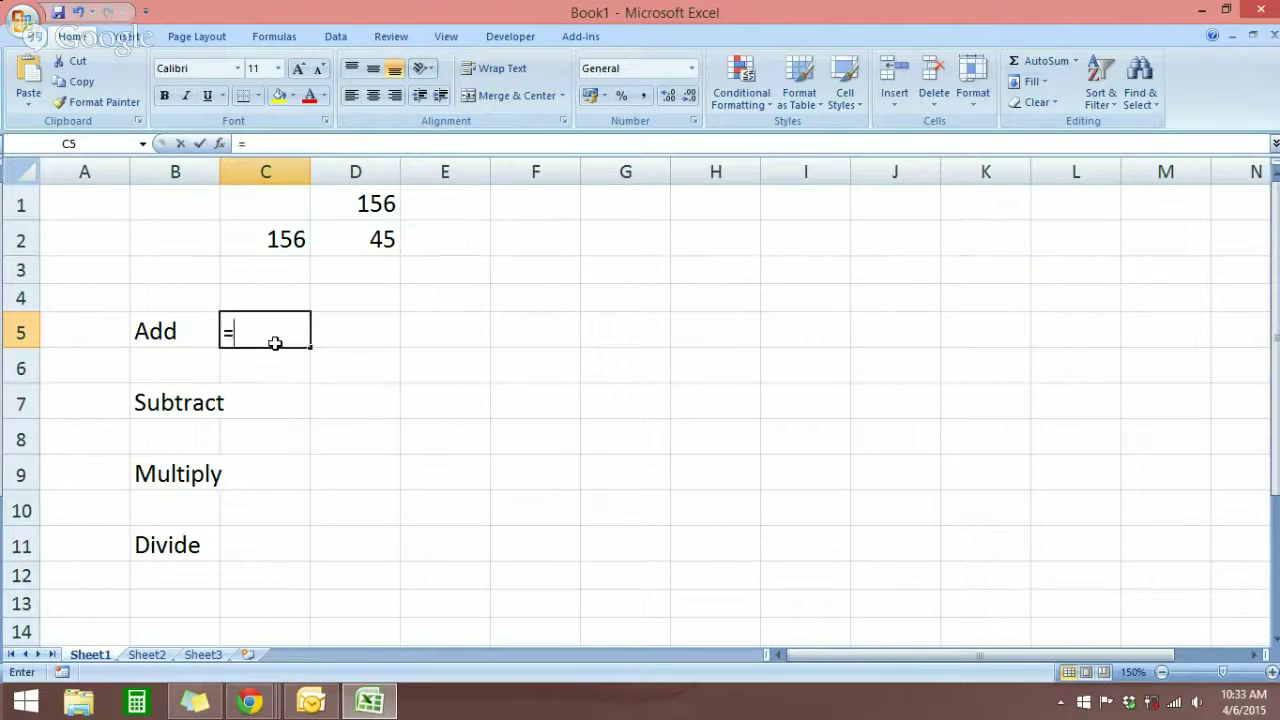
text(sum)
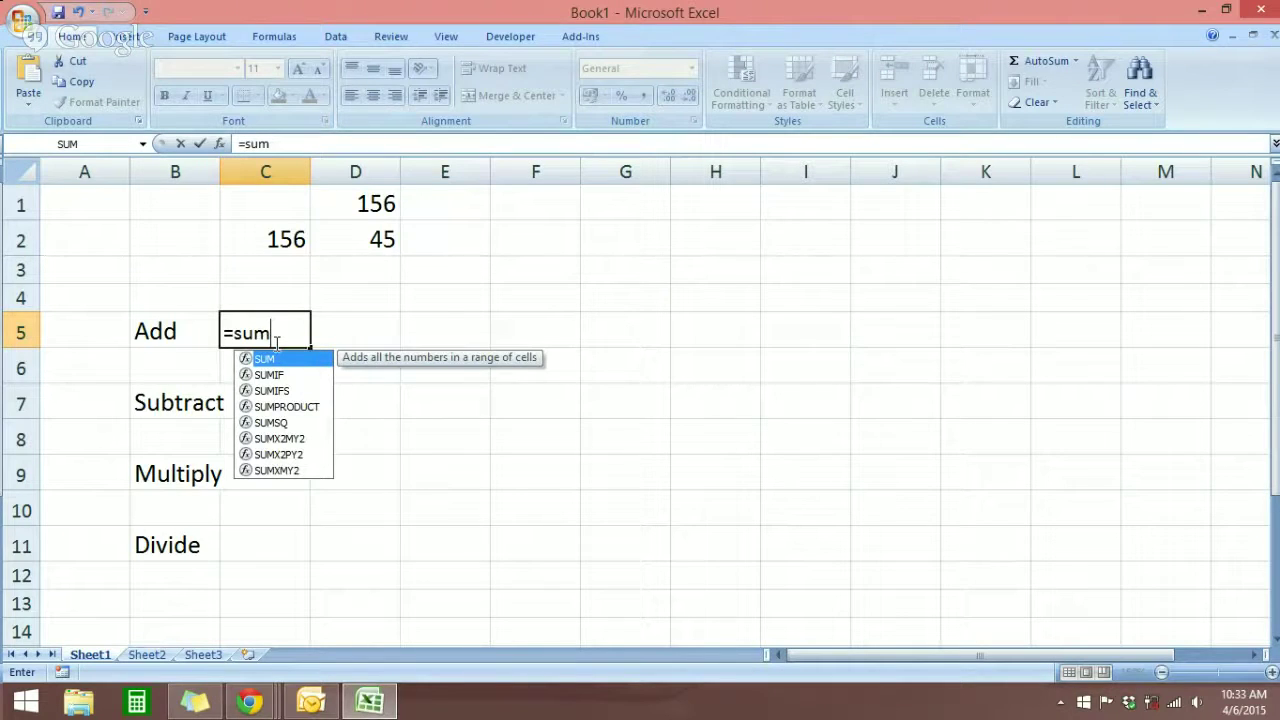
text(()
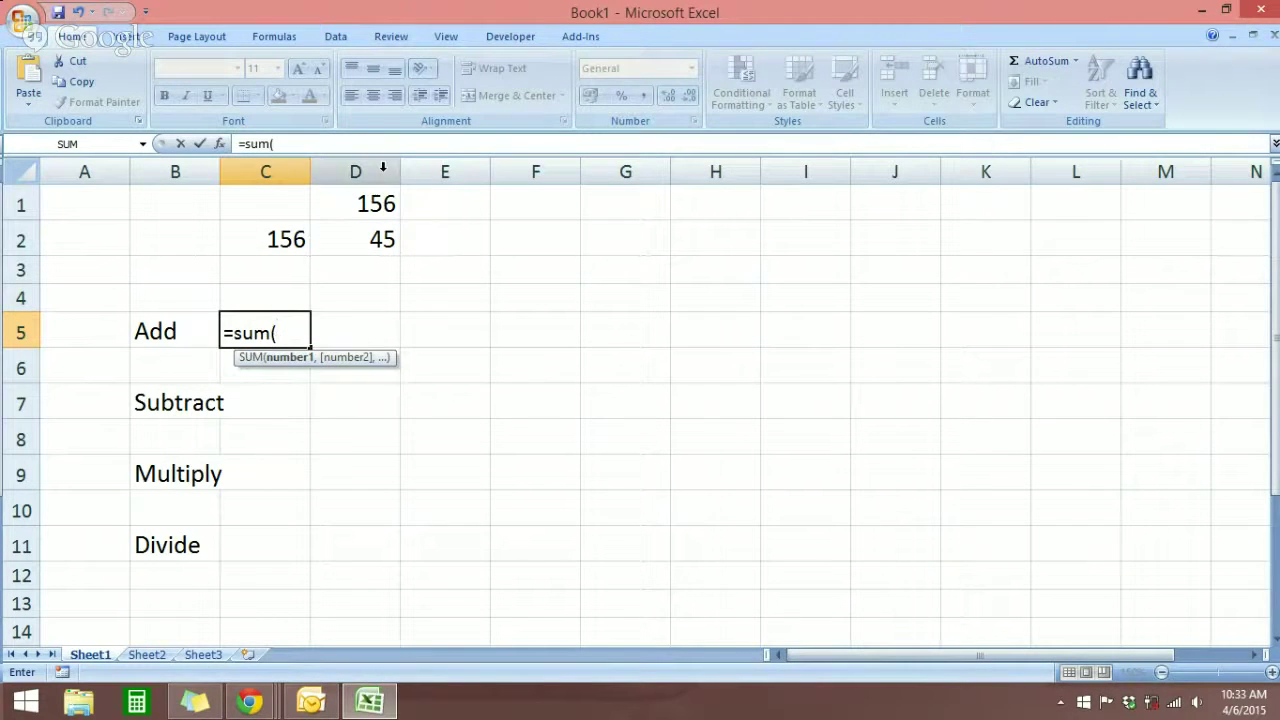
click(285, 244)
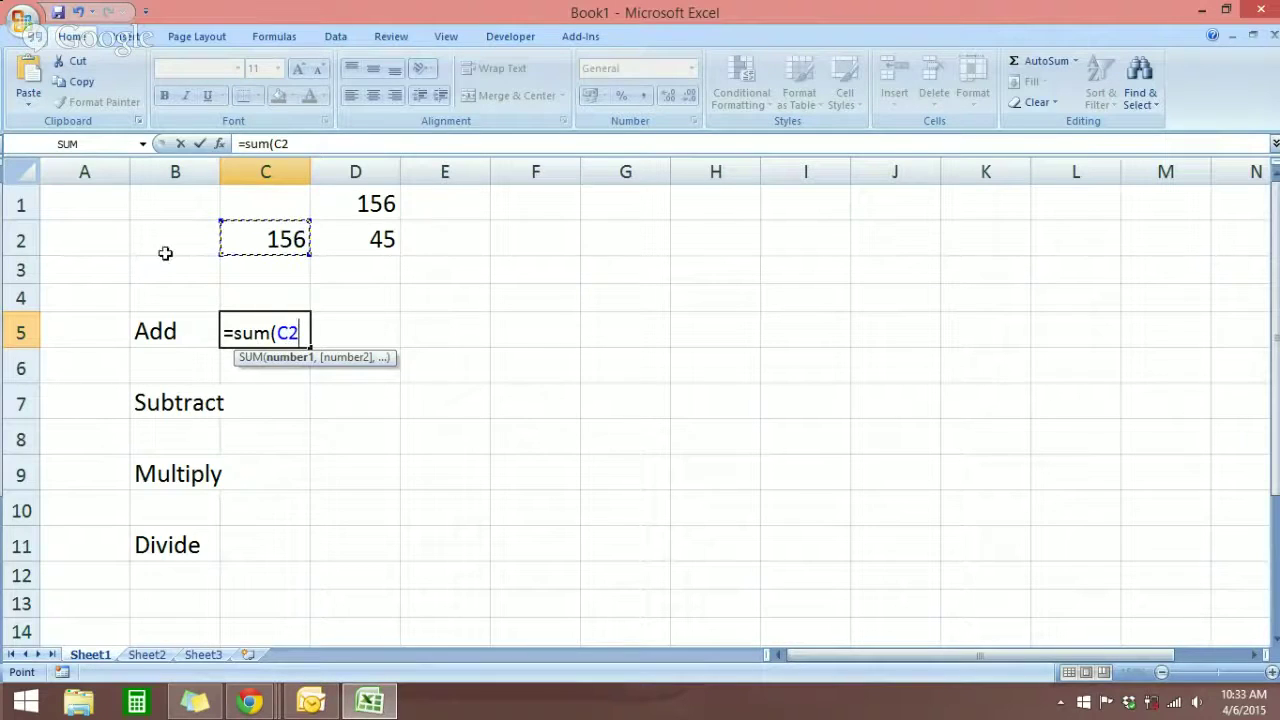
text(+)
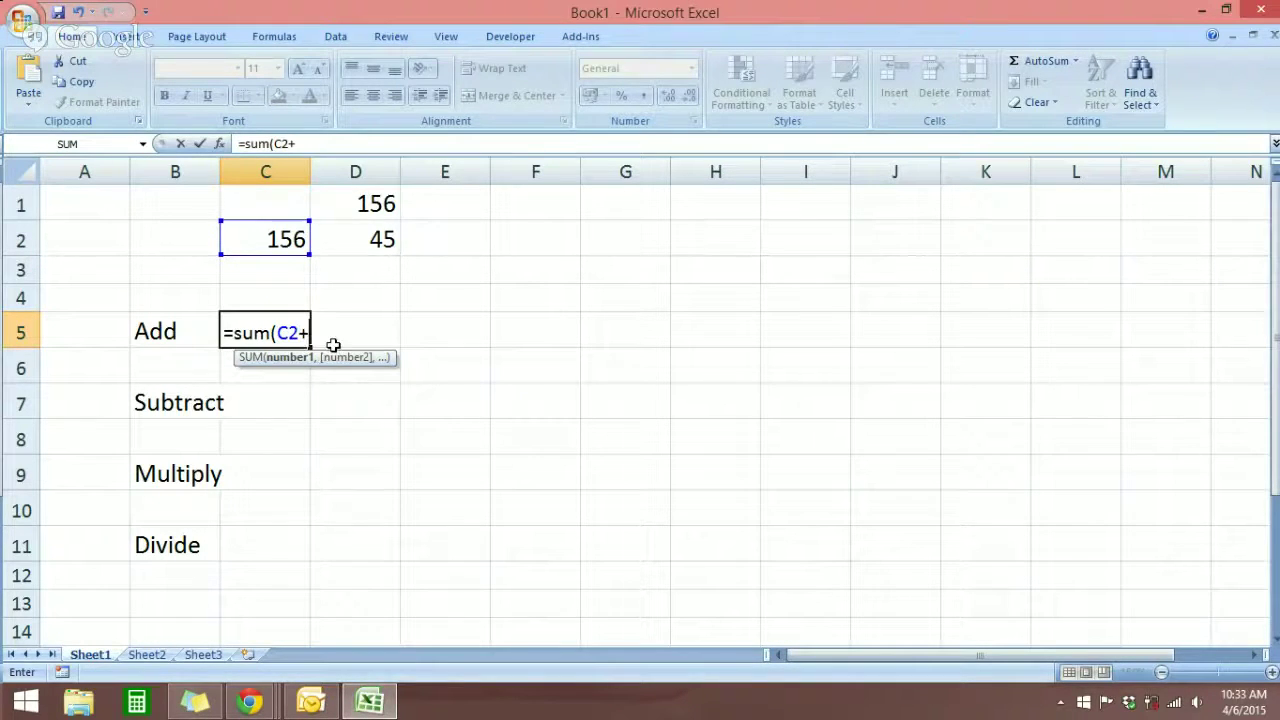
click(347, 246)
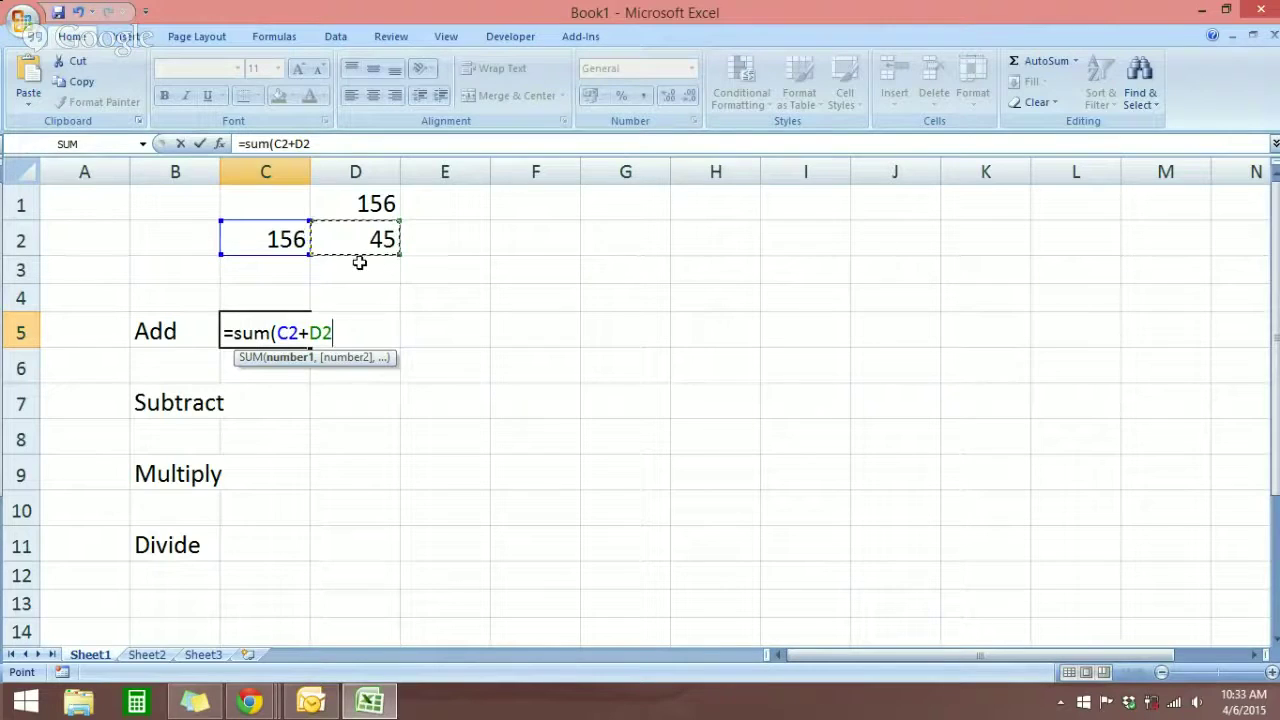
text())
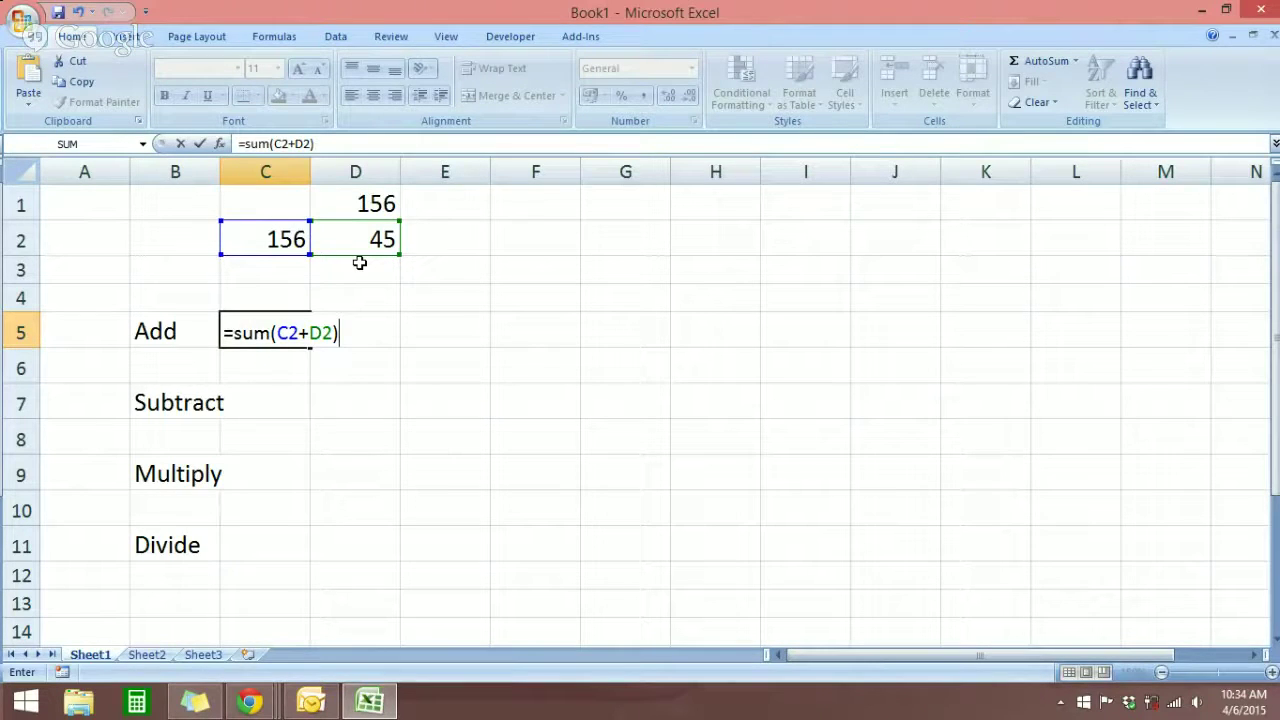
key(Return)
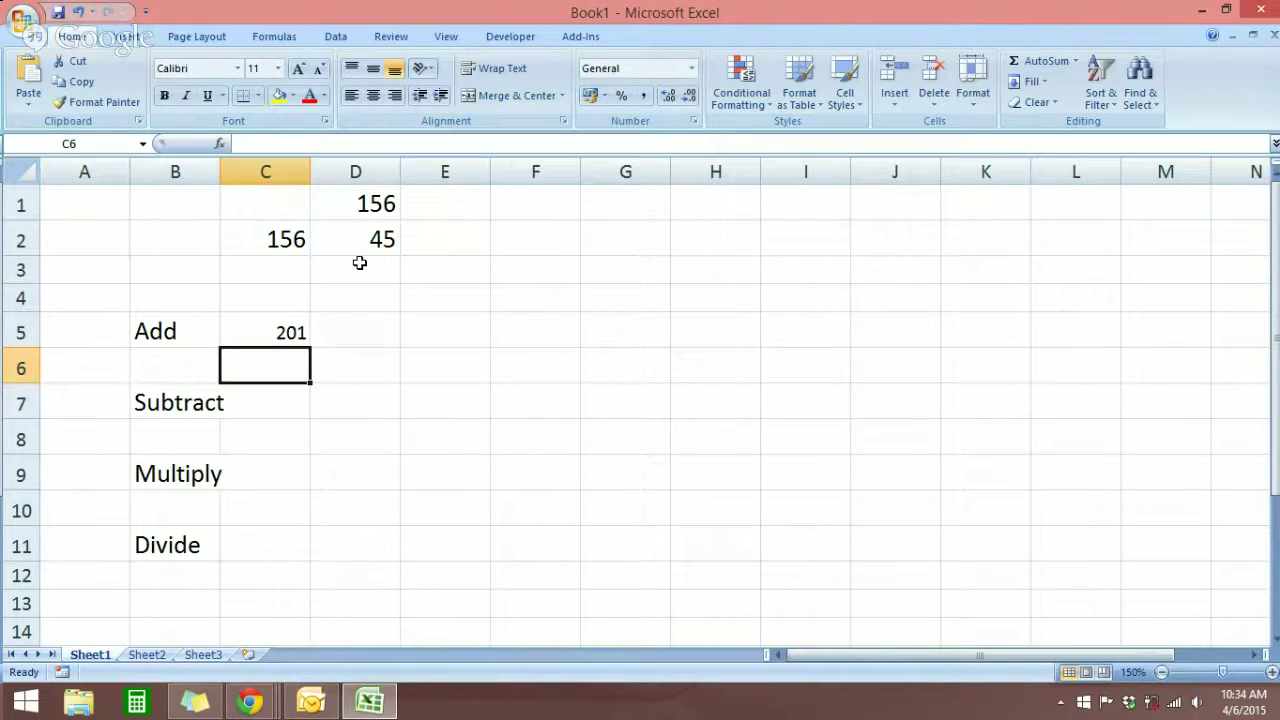
click(281, 333)
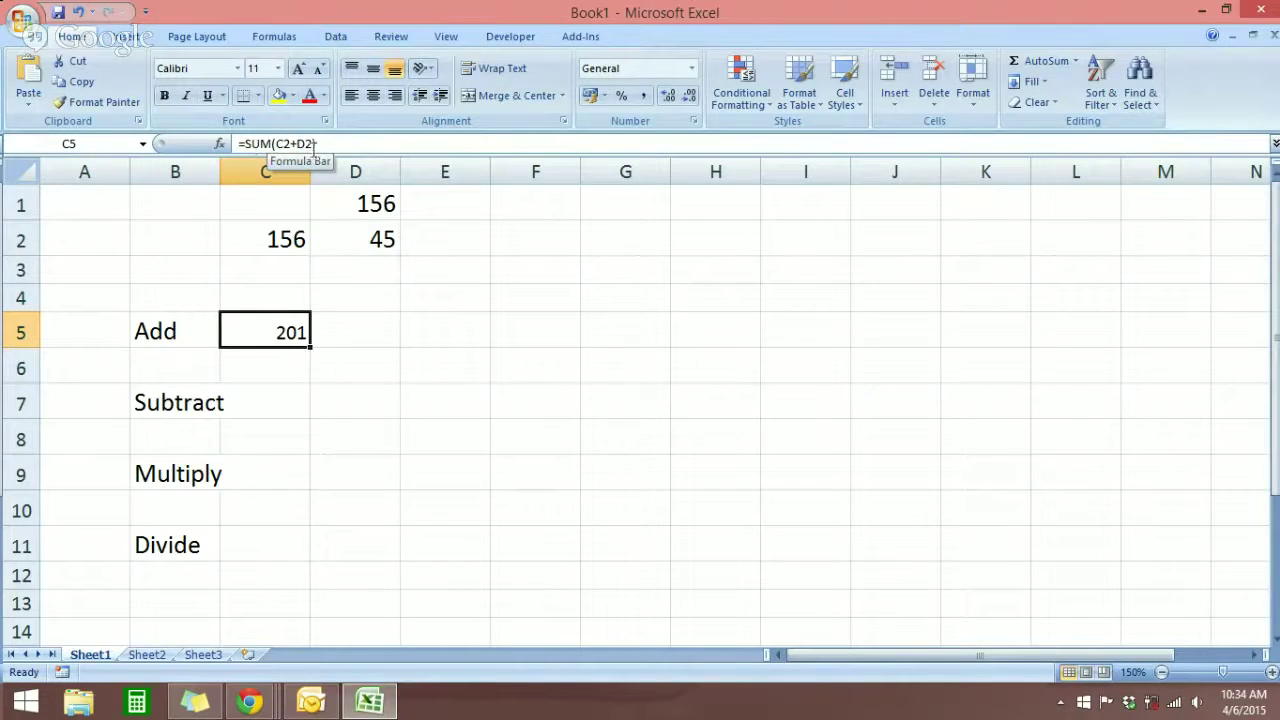
click(346, 342)
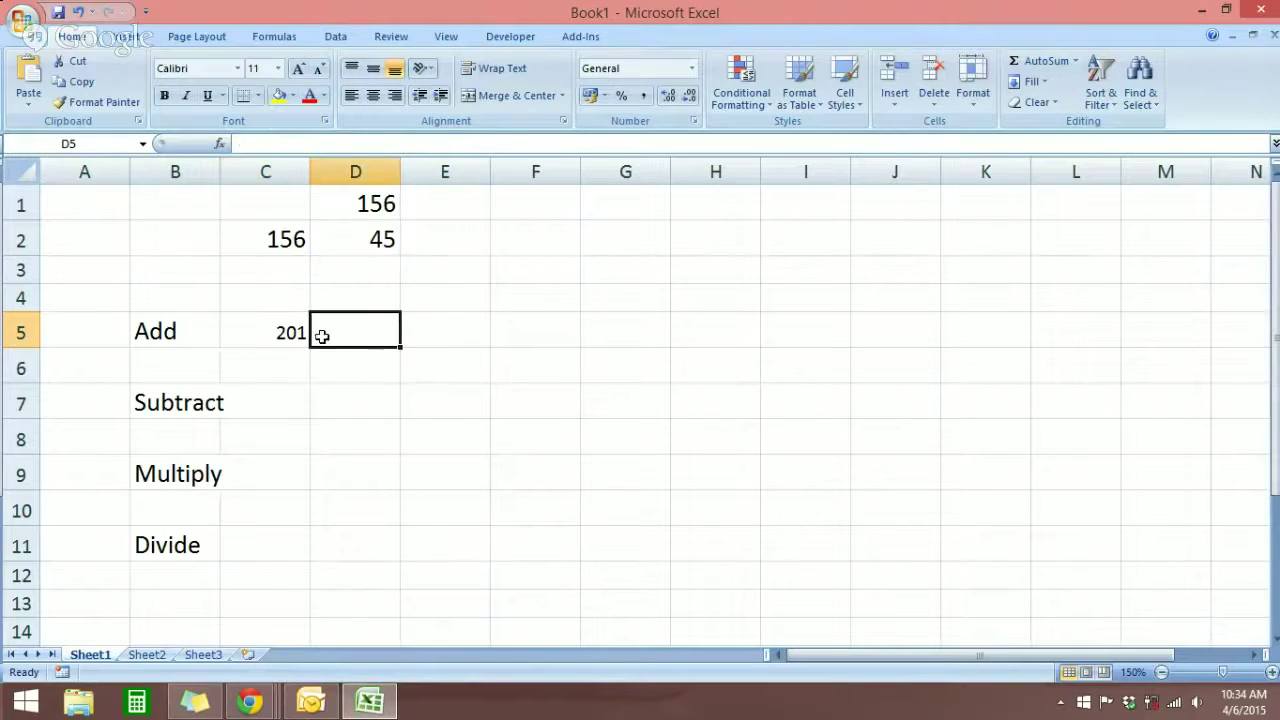
click(296, 331)
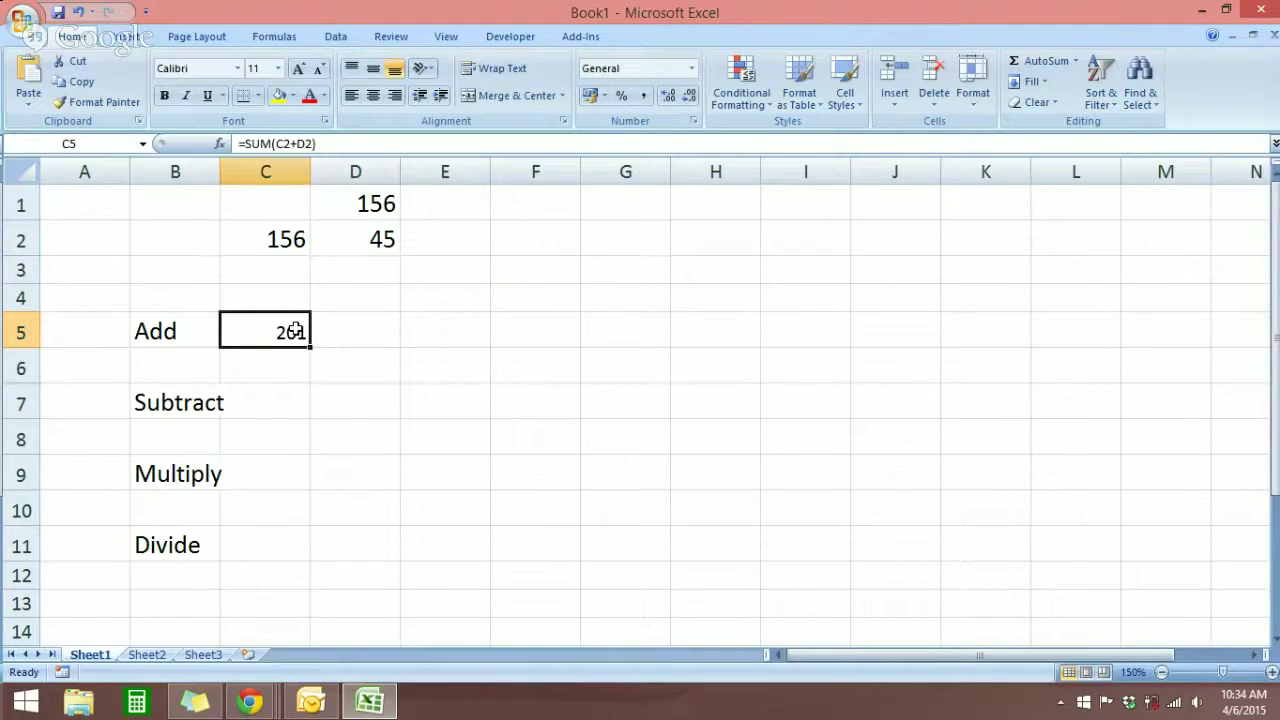
click(288, 242)
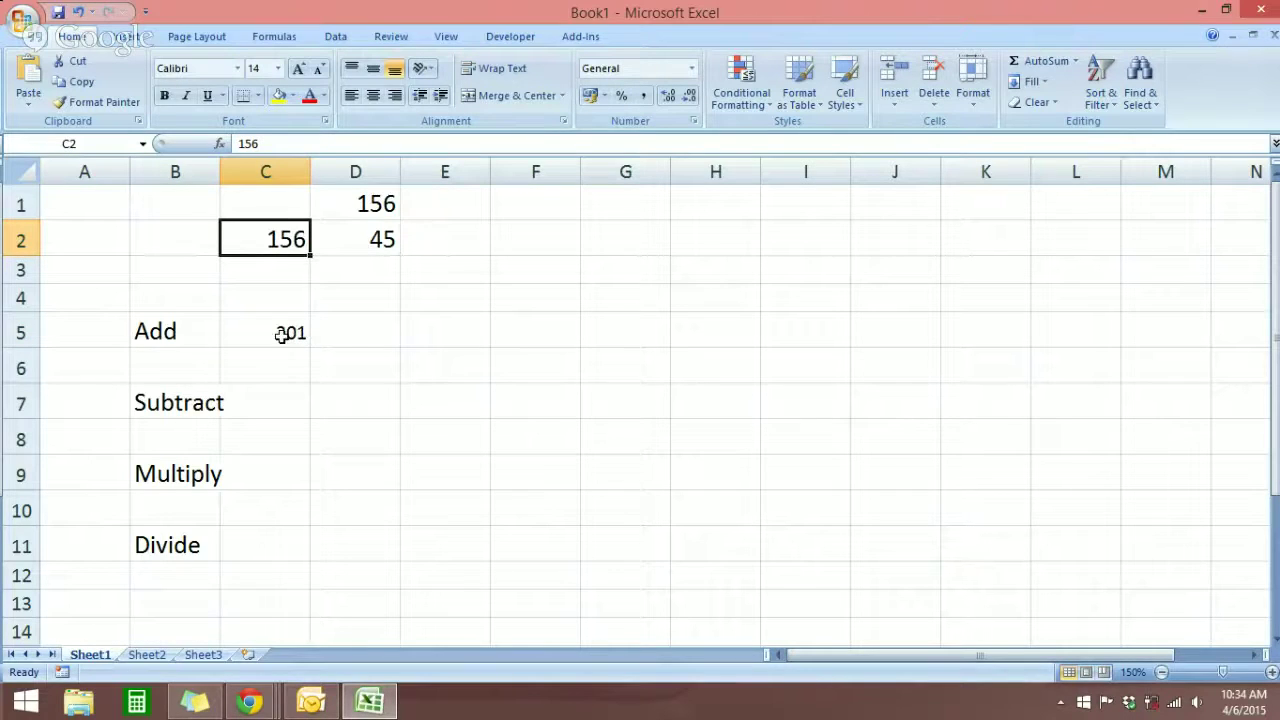
click(356, 336)
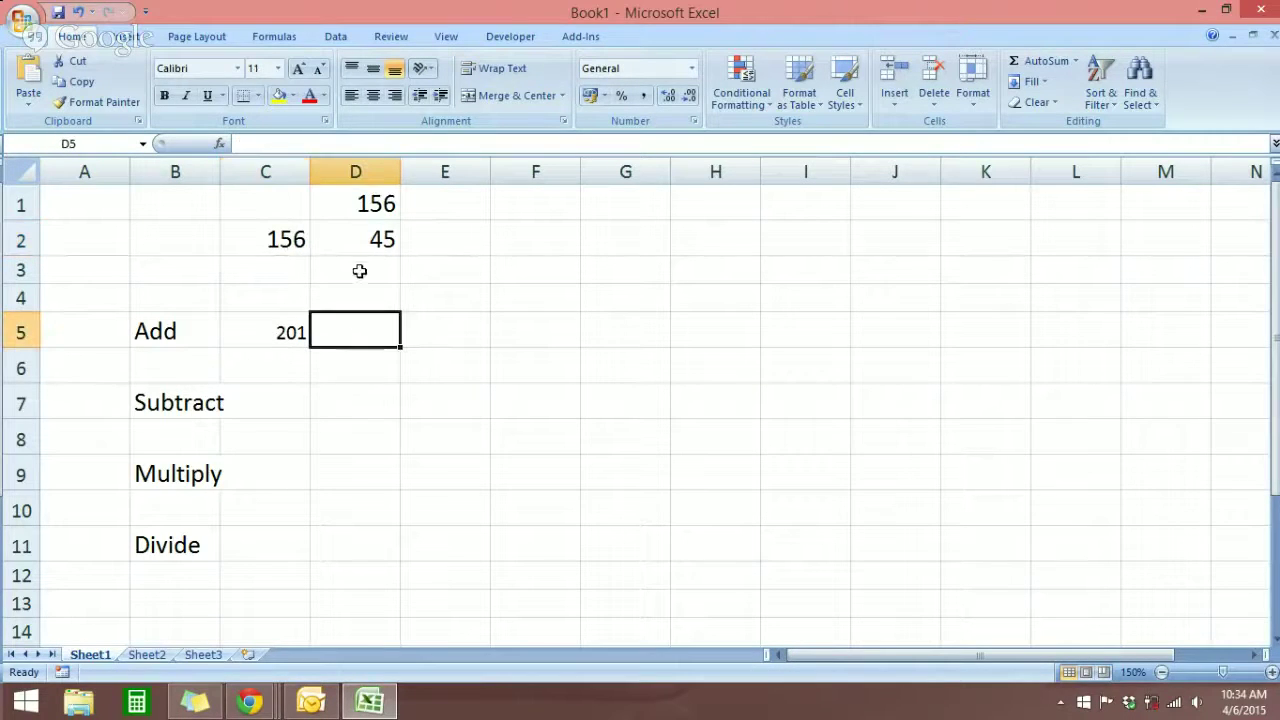
click(362, 204)
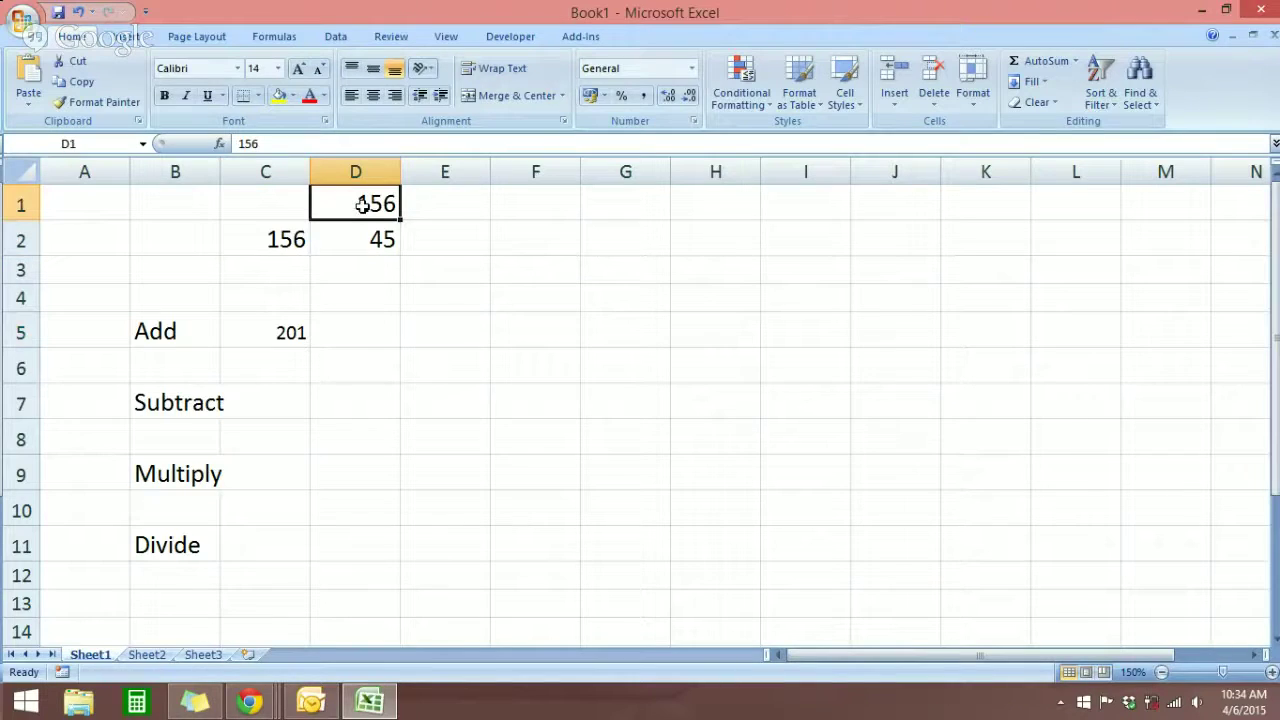
click(360, 238)
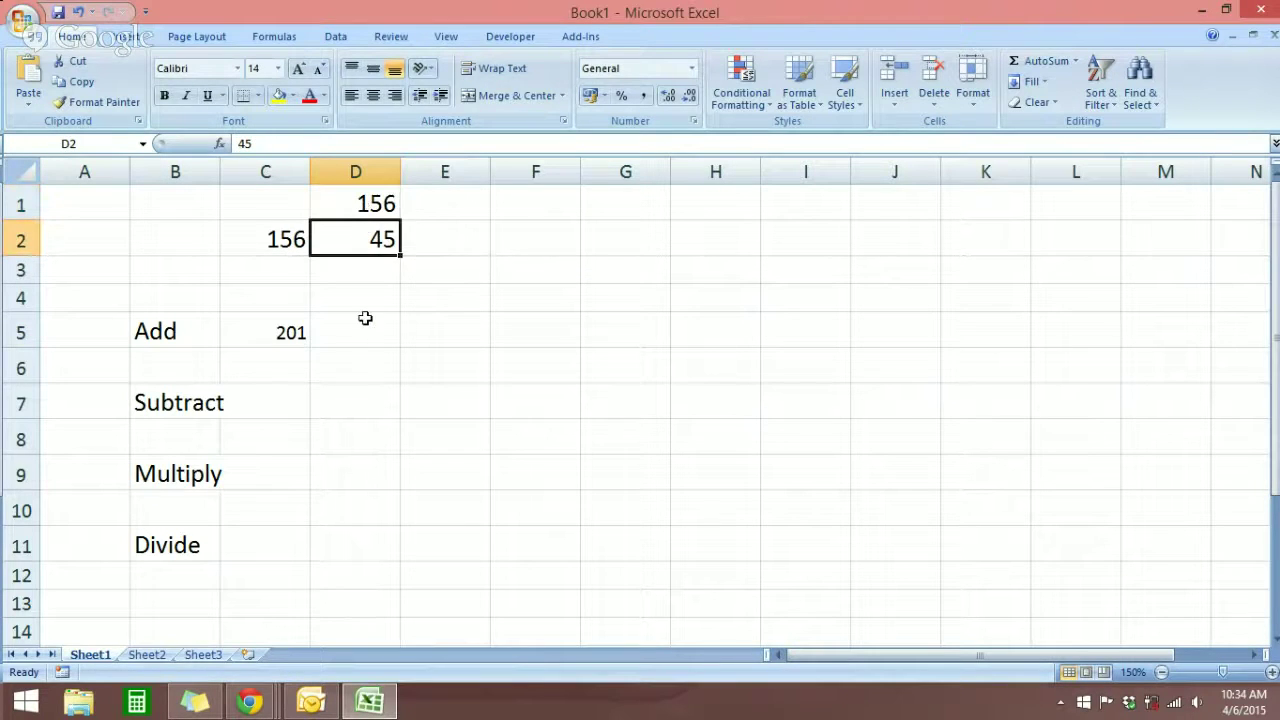
click(366, 334)
Enter =SUM(D1+D2) in D5 so it also shows 201.
text(=)
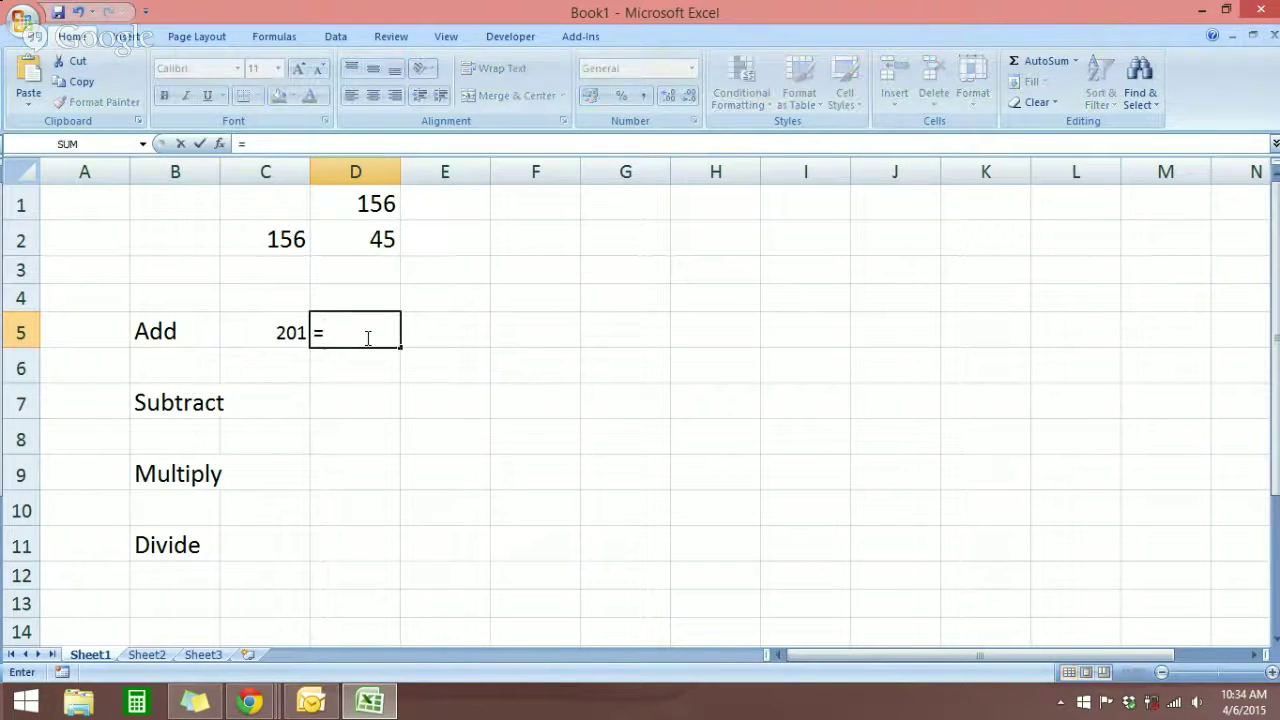
text(sum)
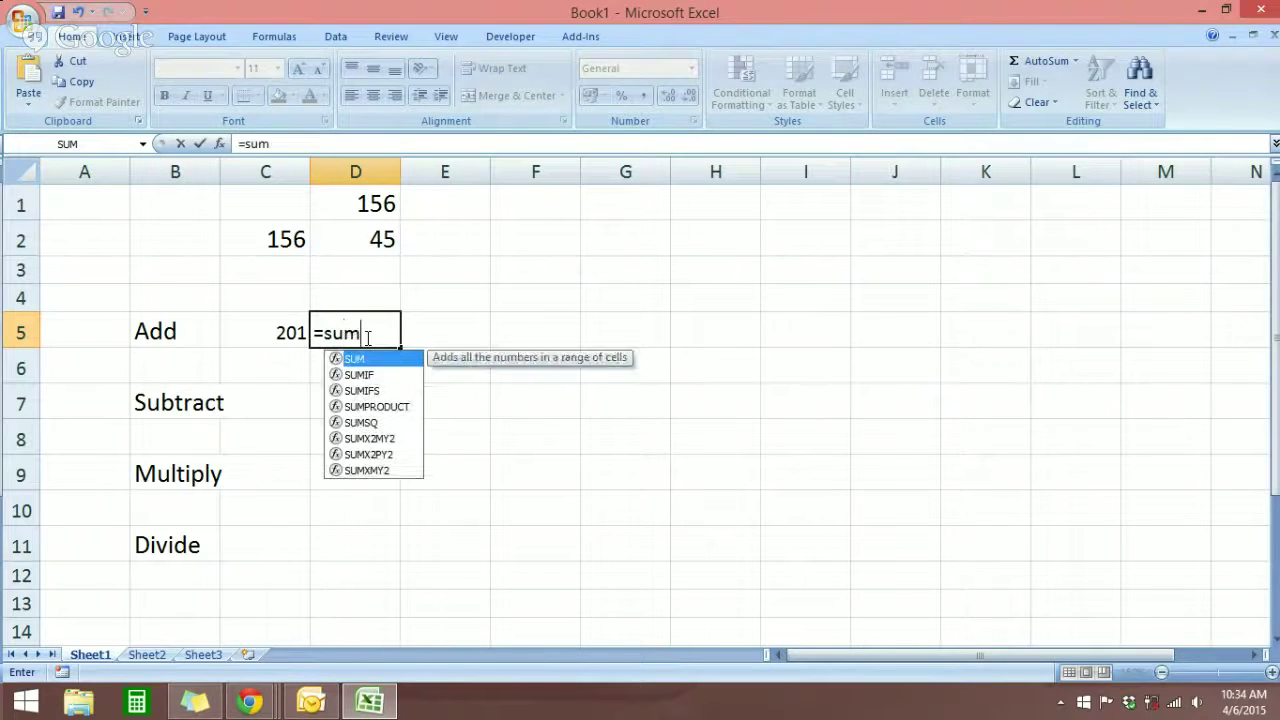
text(()
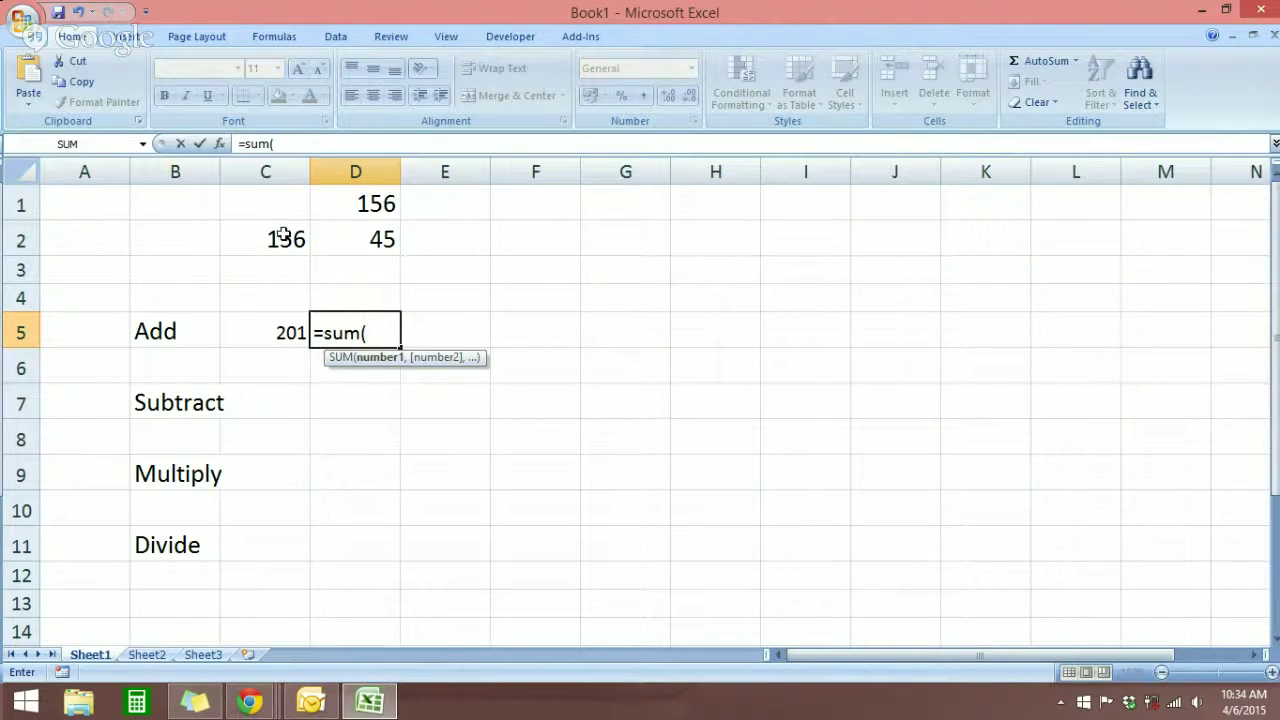
click(343, 209)
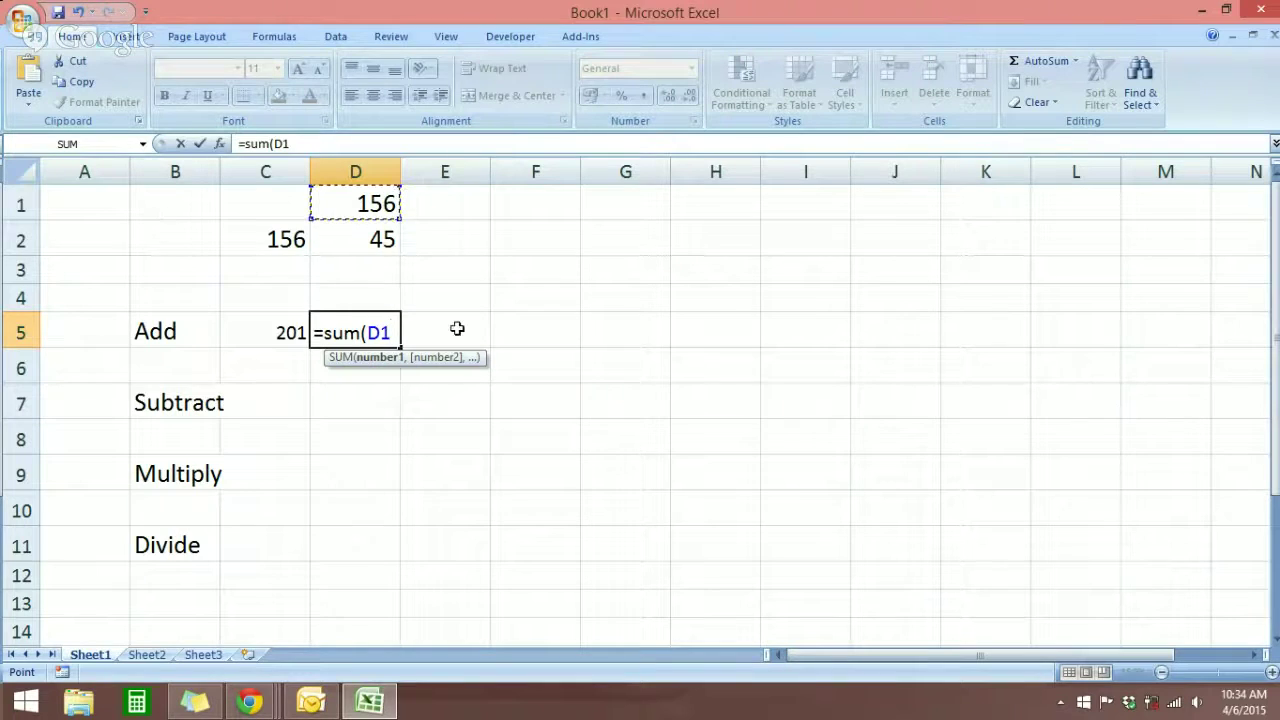
text(+)
click(362, 243)
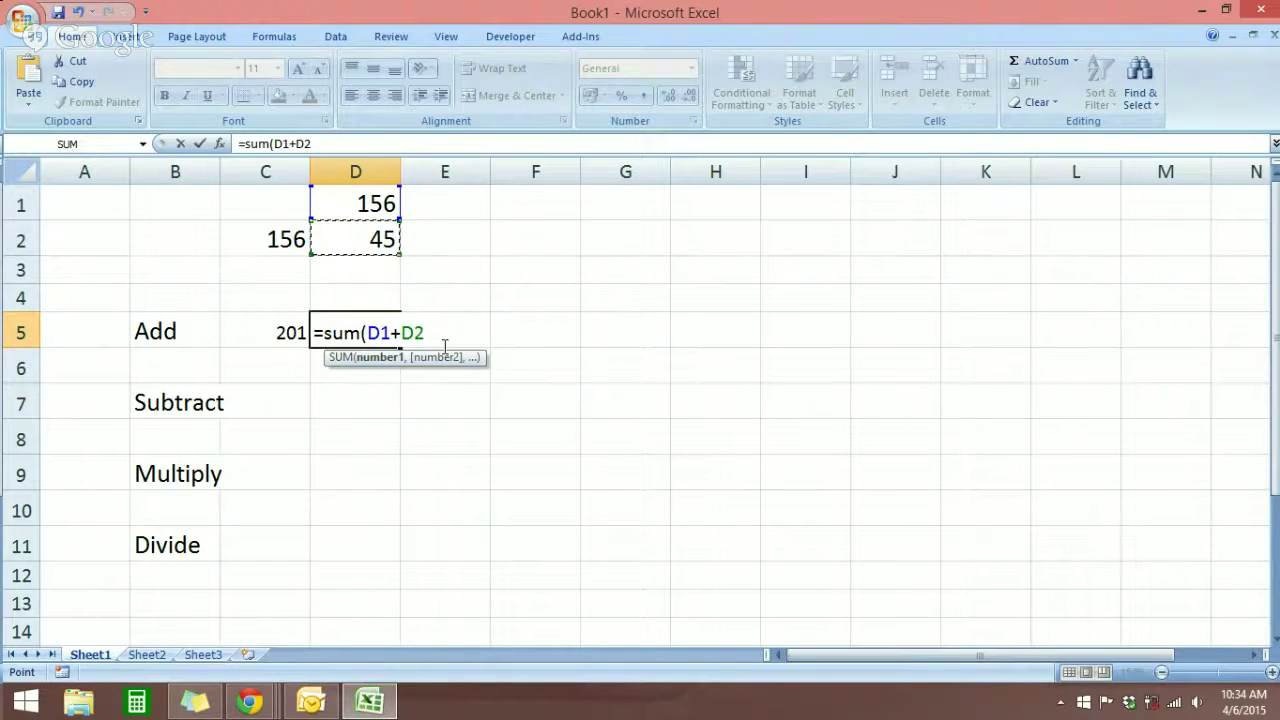
text())
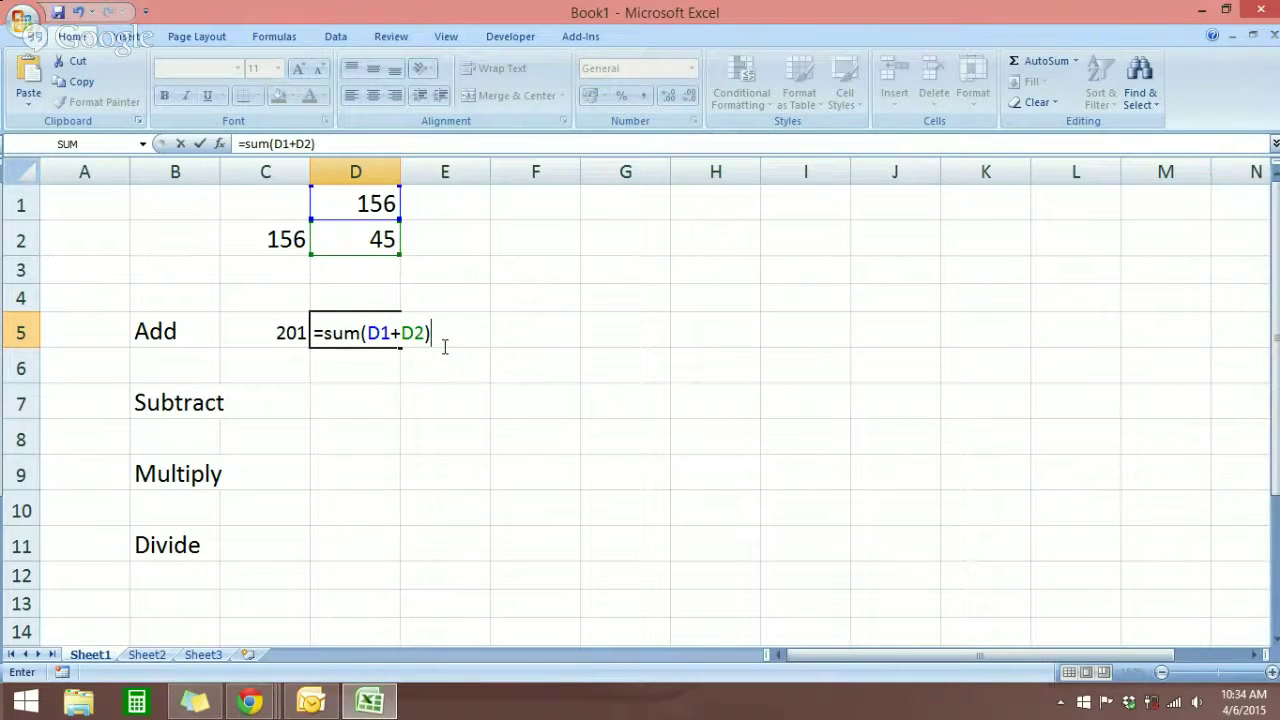
key(Return)
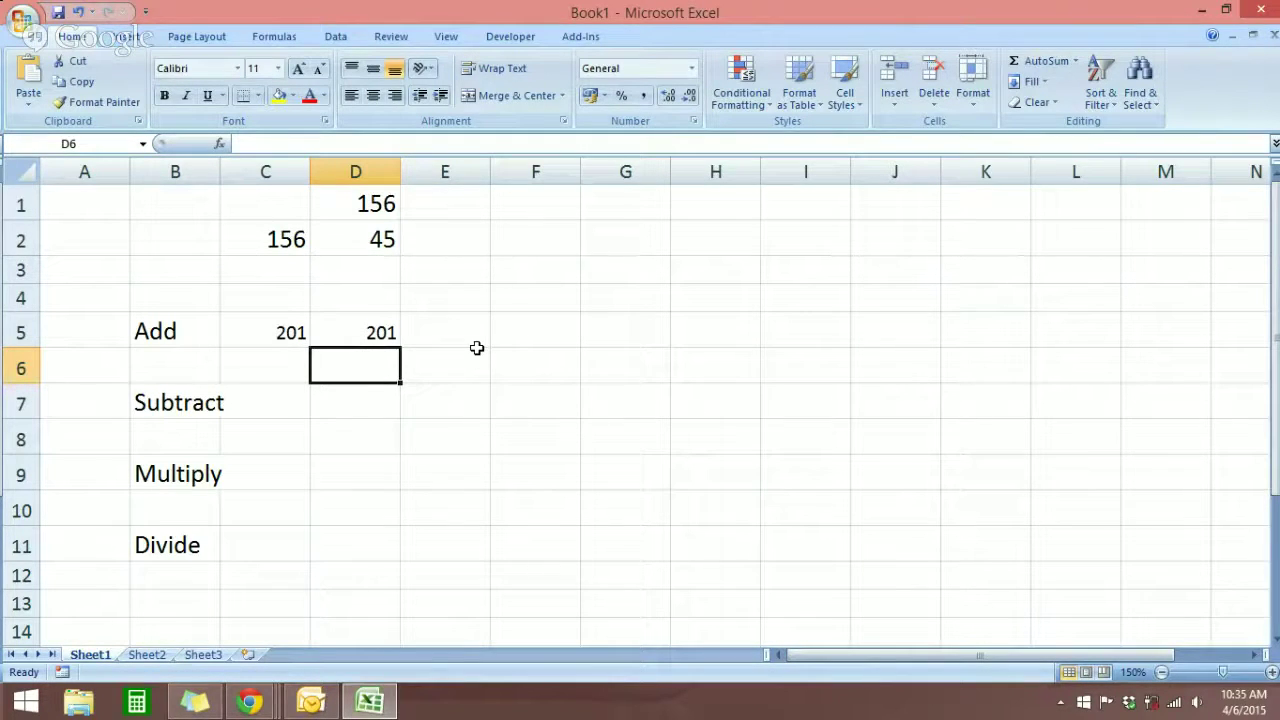
click(431, 215)
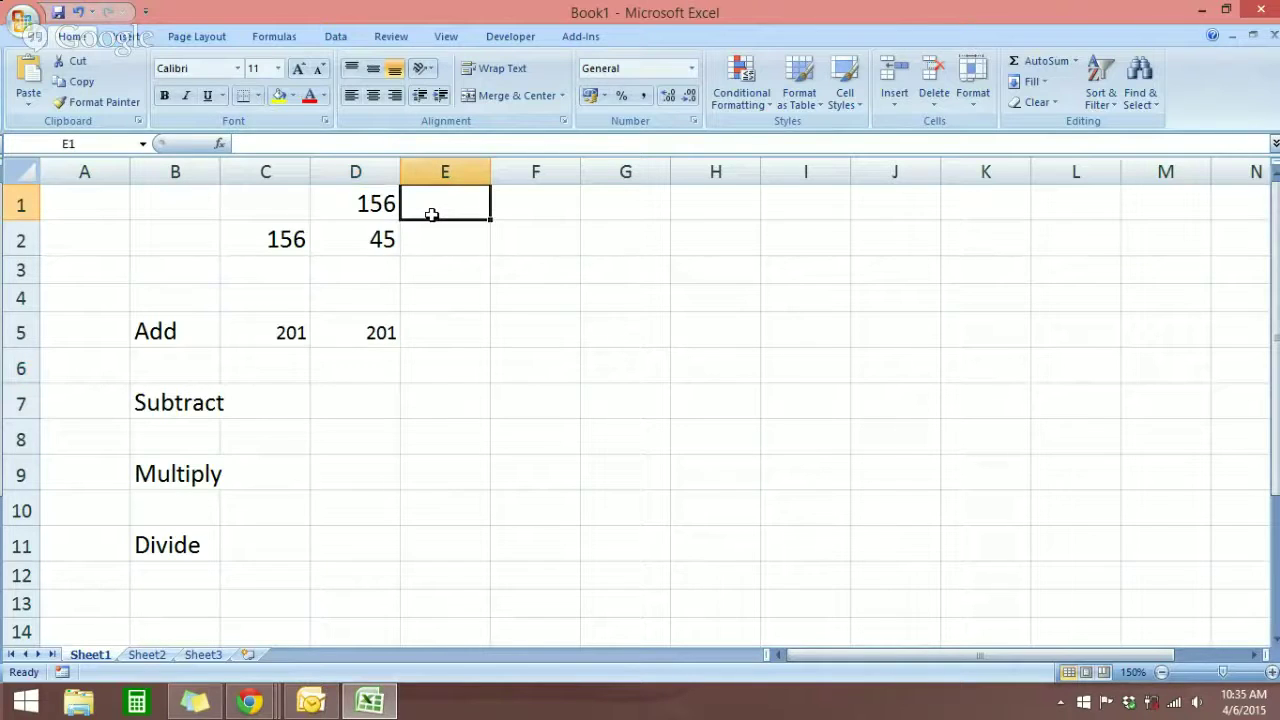
Enter 45 in E1, then check the values in C2, D2 and D1.
text(45)
key(Return)
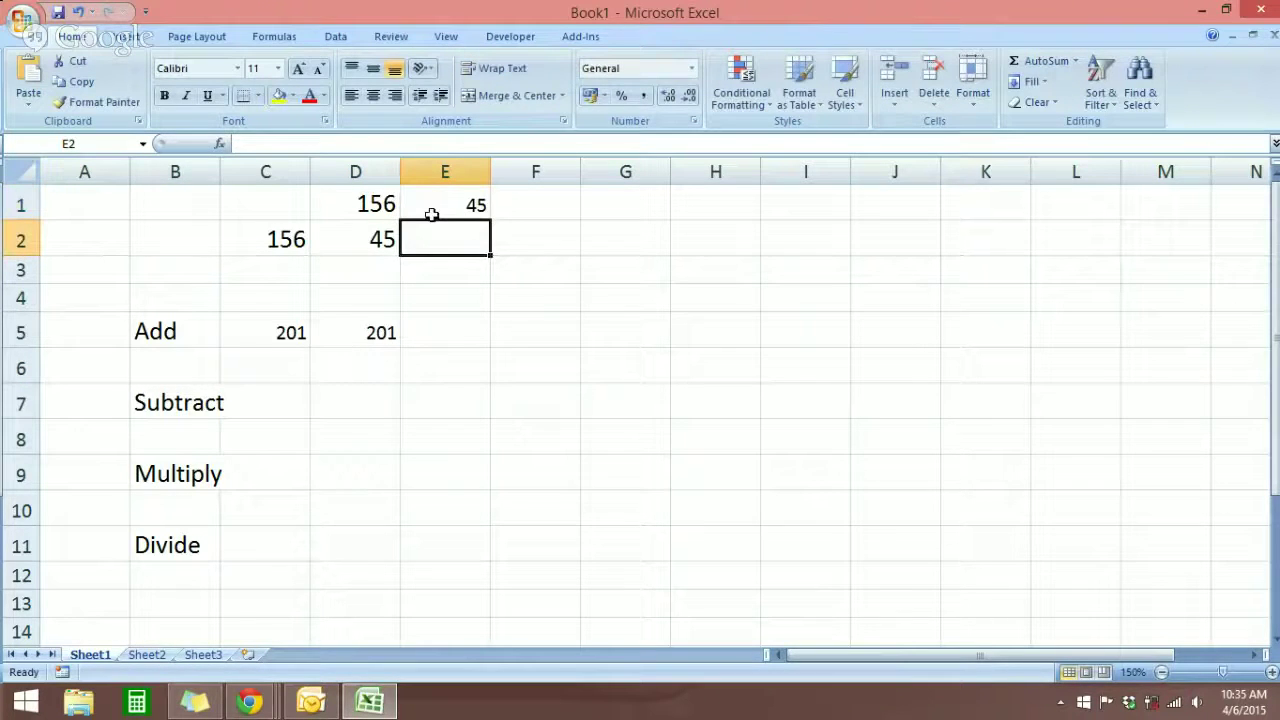
click(452, 332)
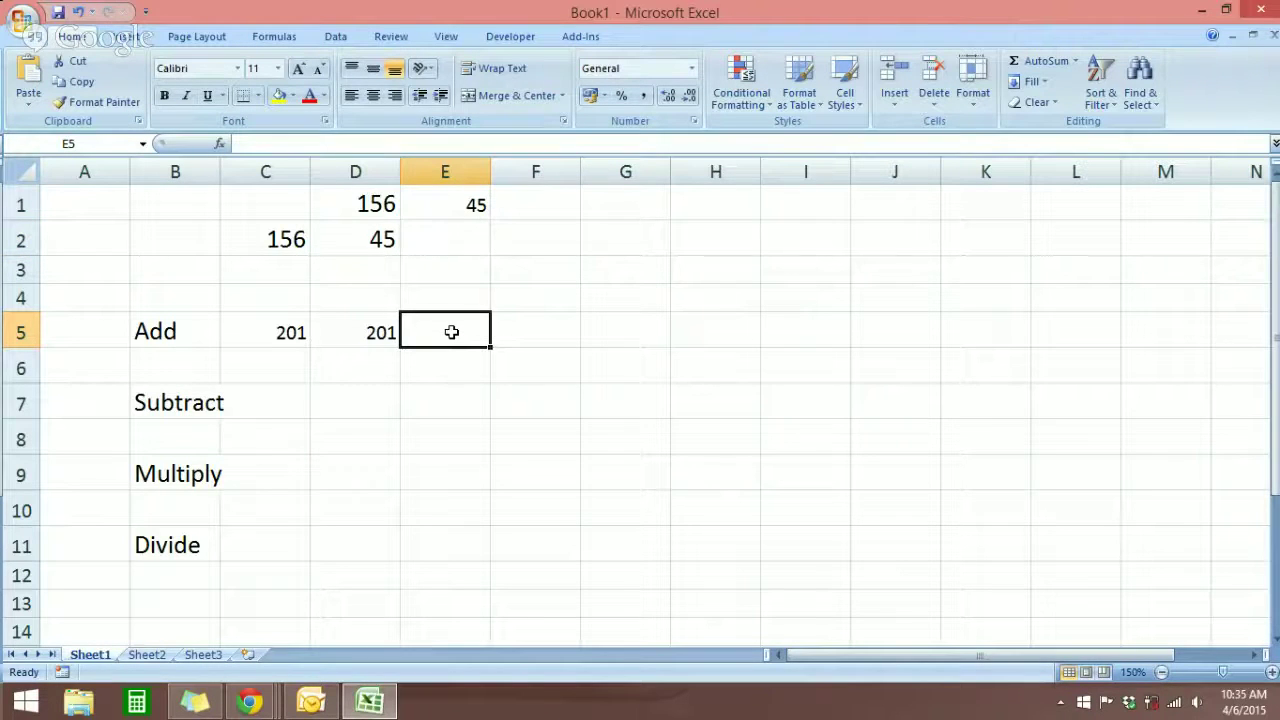
click(276, 243)
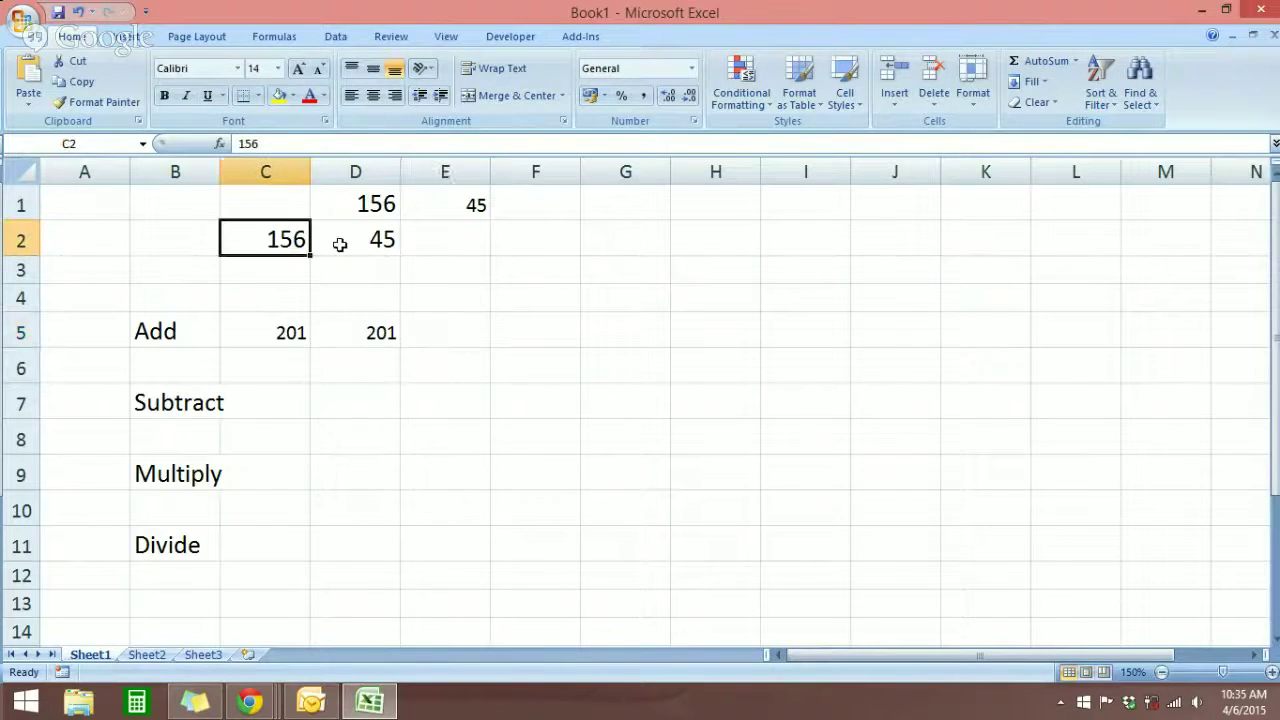
click(341, 239)
click(349, 207)
Start a SUM formula in E5, removing a stray bracket after the equals sign.
click(437, 210)
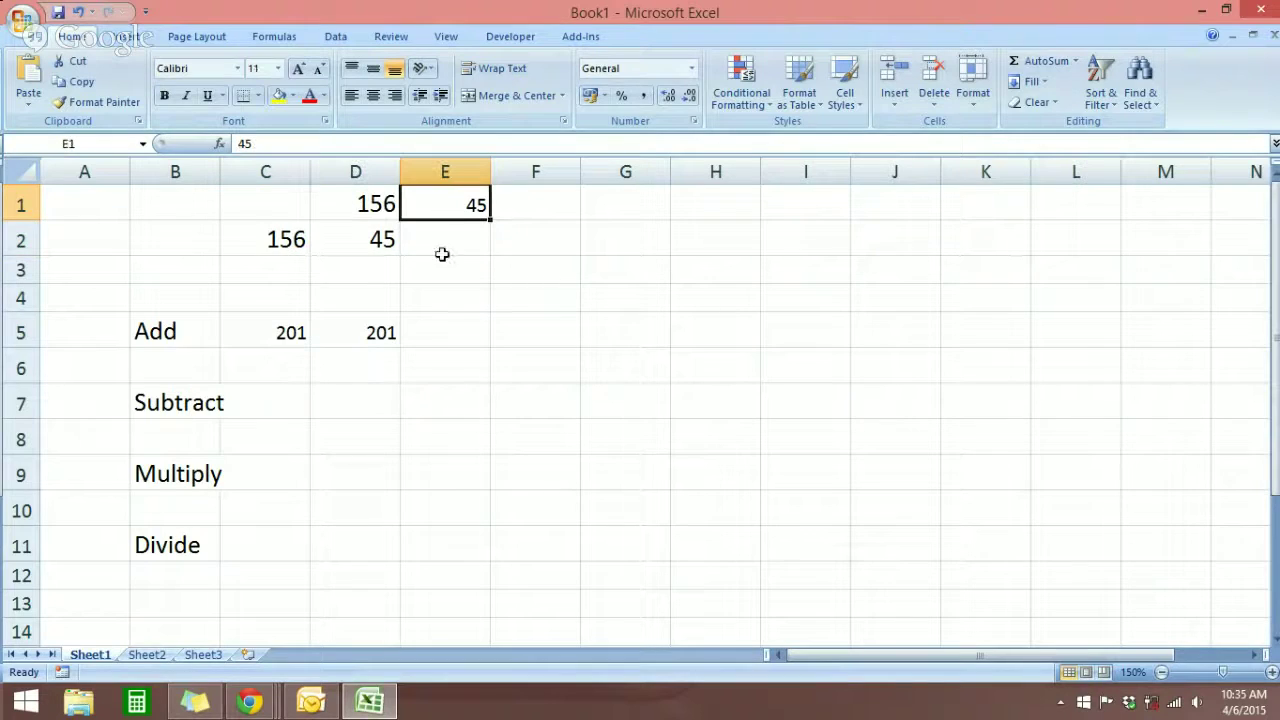
click(439, 339)
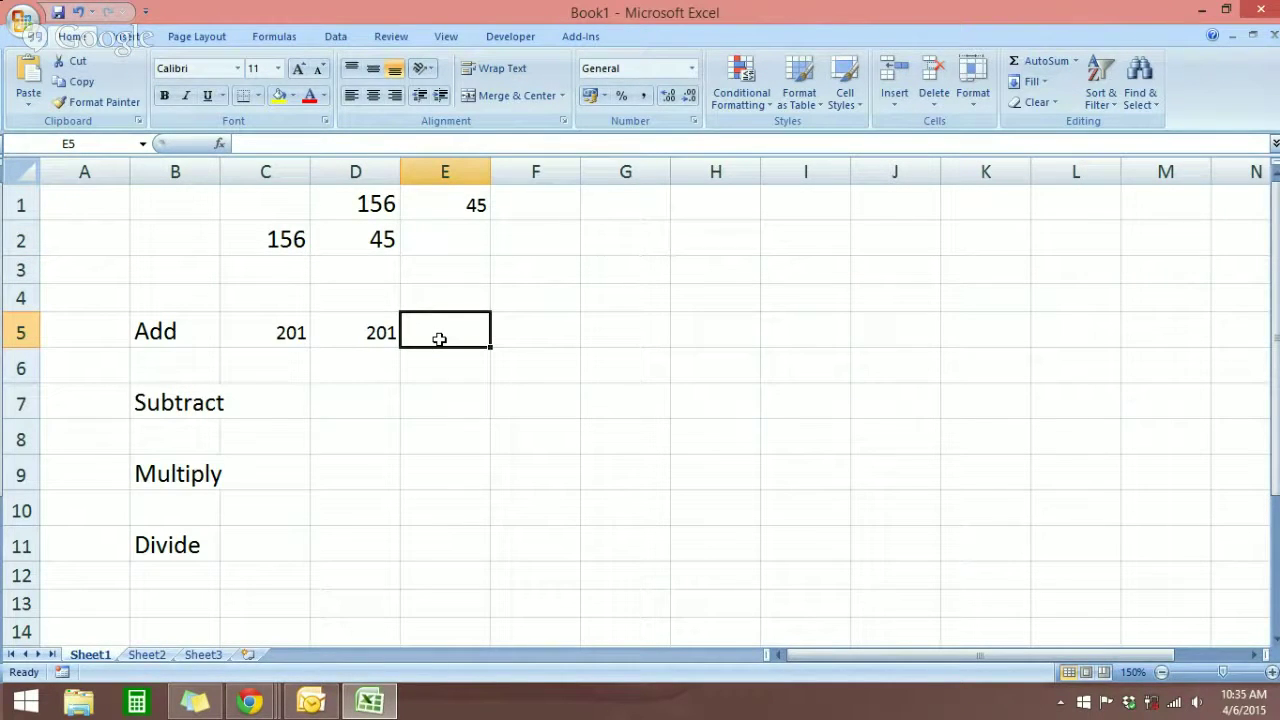
text(=()
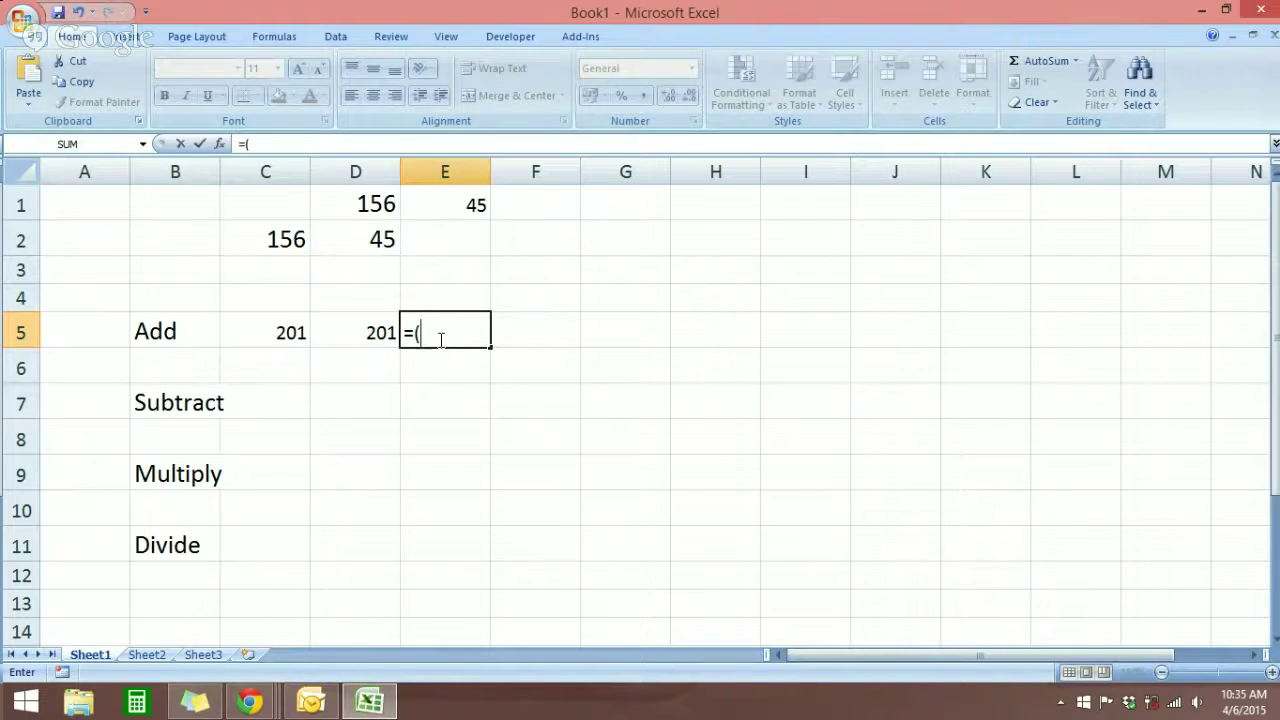
key(BackSpace)
text(sum()
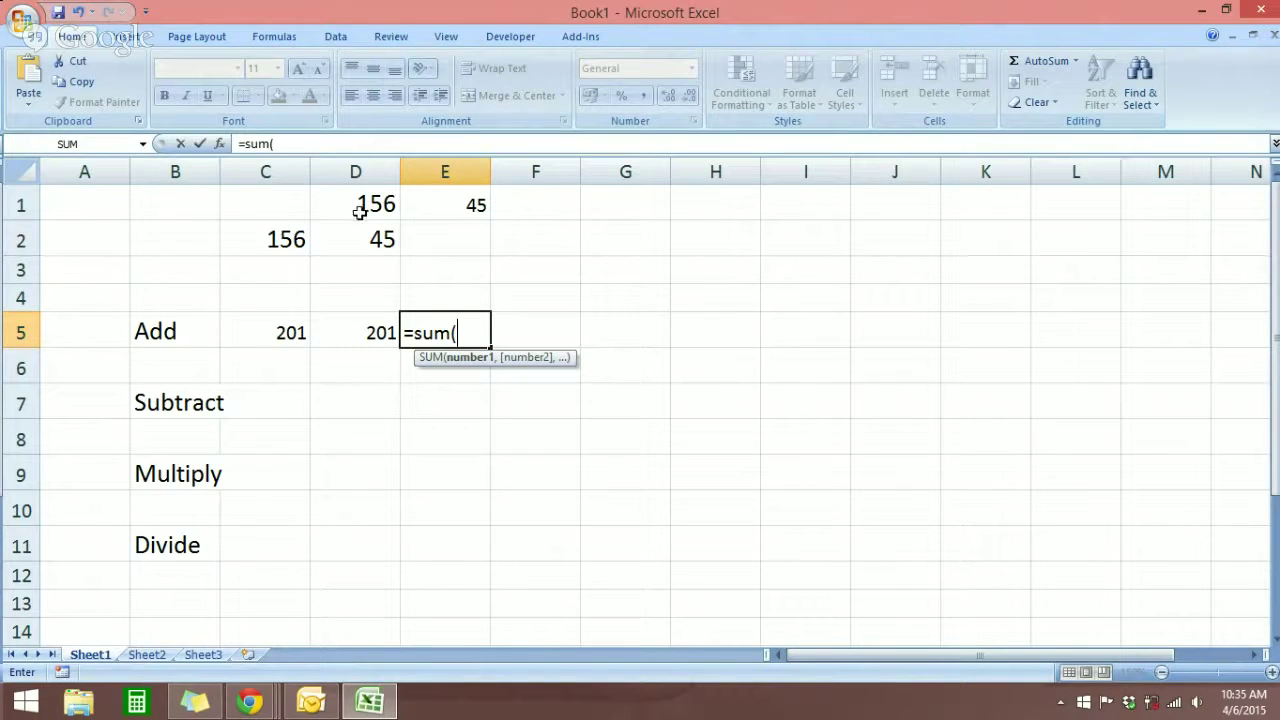
Add C2, D2, D1 and E1 to complete =SUM(C2+D2+D1+E1), showing 402.
click(284, 240)
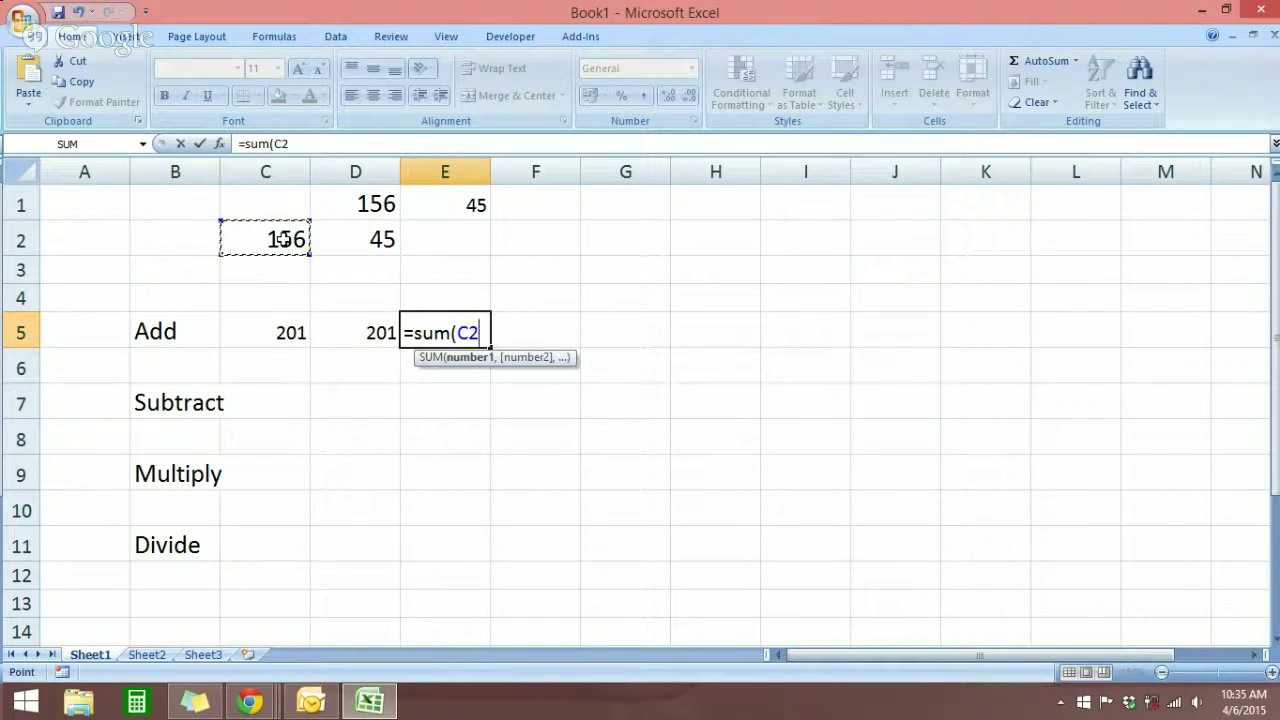
text(+)
click(354, 242)
text(+)
click(364, 205)
text(+)
click(437, 207)
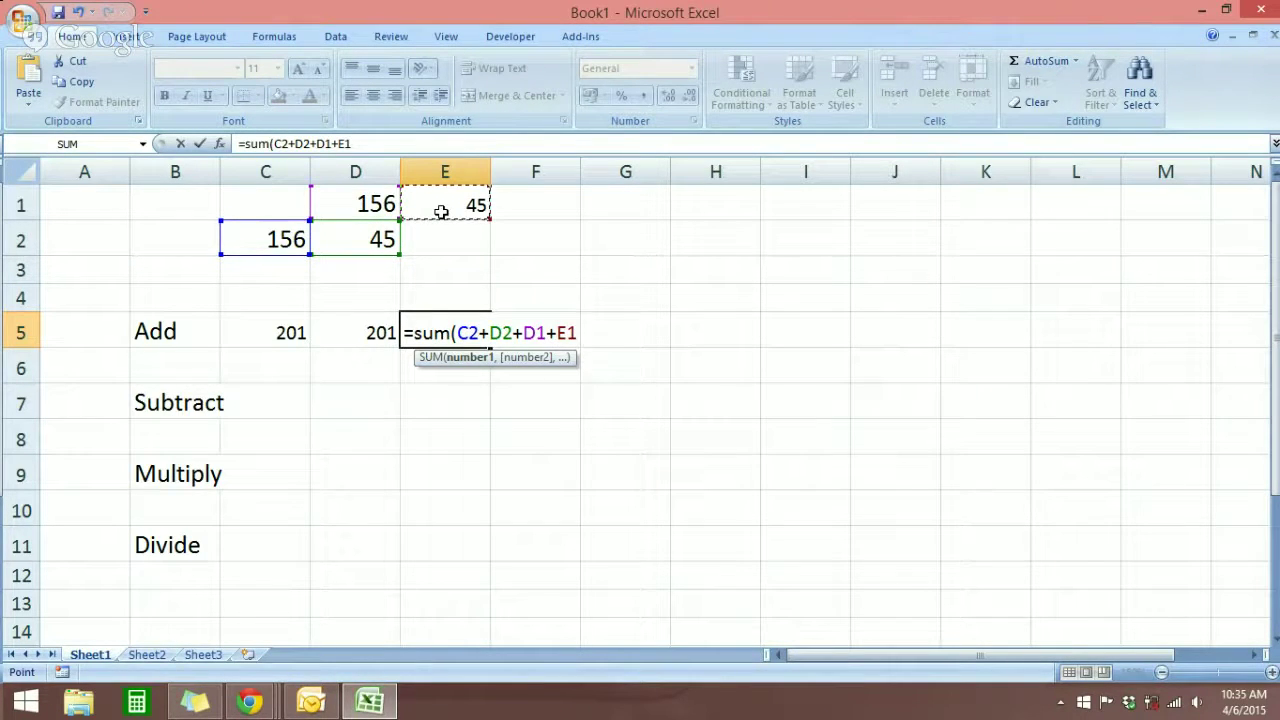
text())
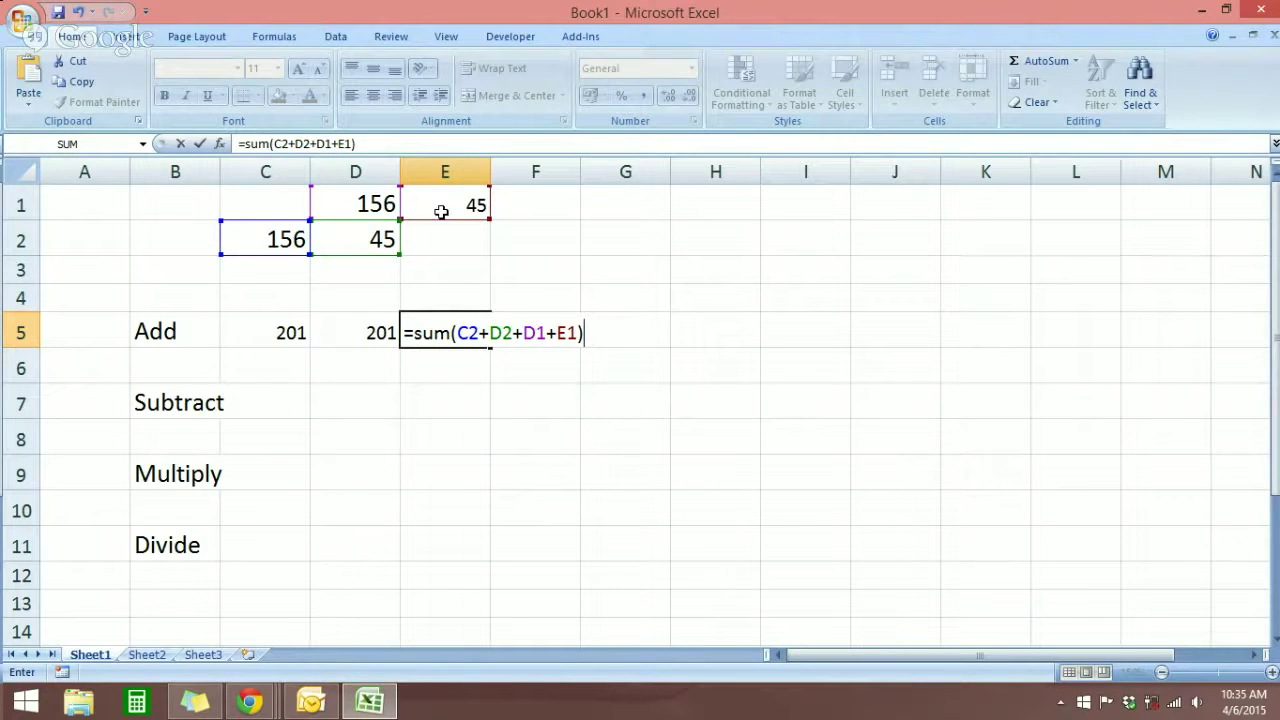
key(Return)
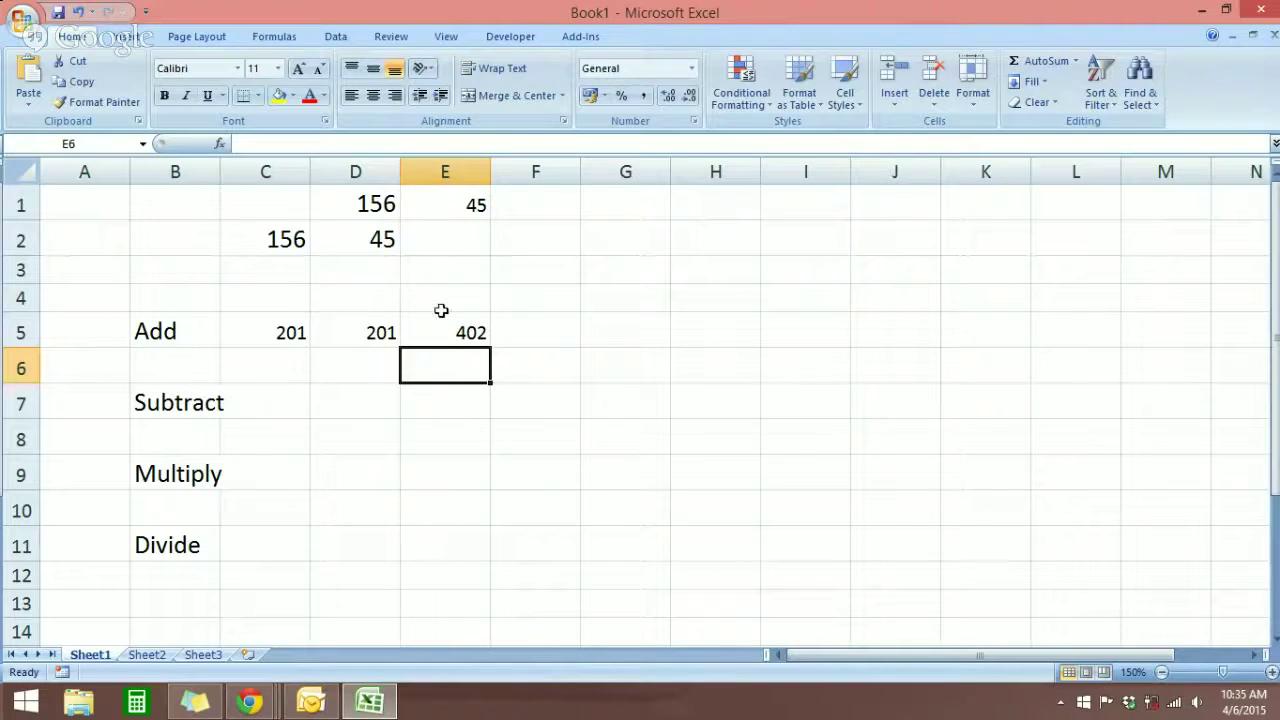
click(441, 338)
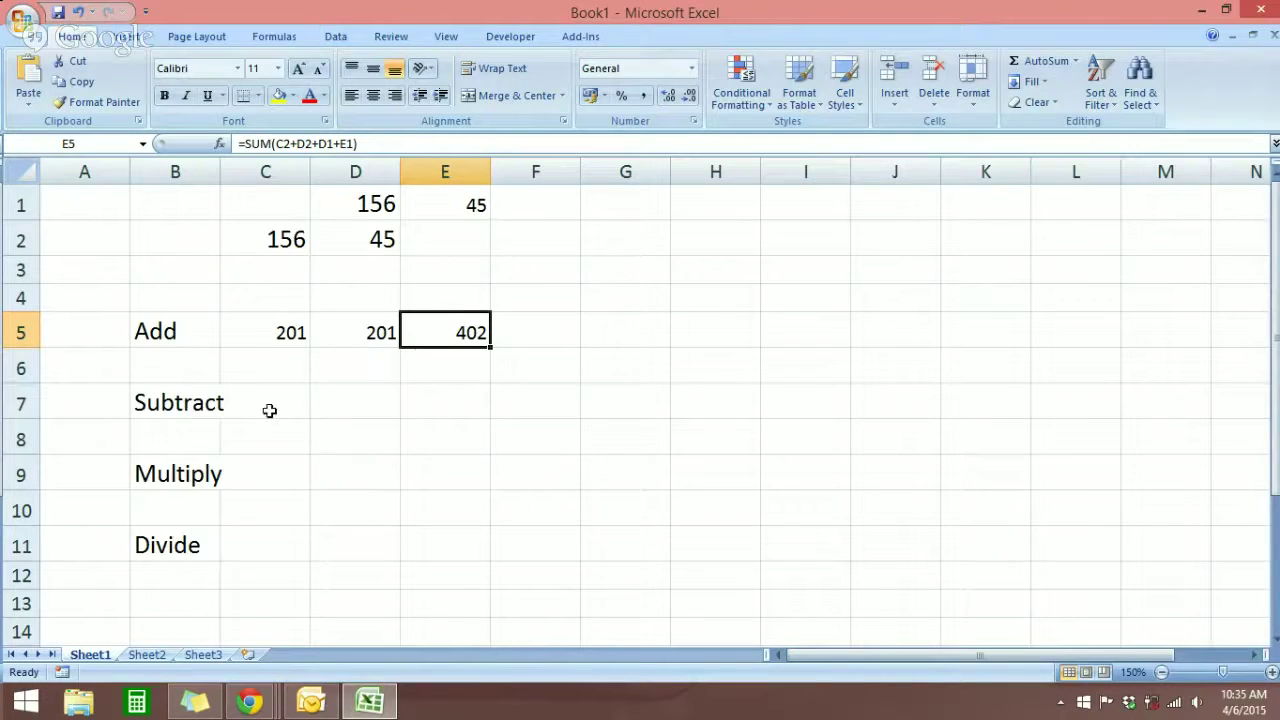
click(276, 239)
click(314, 240)
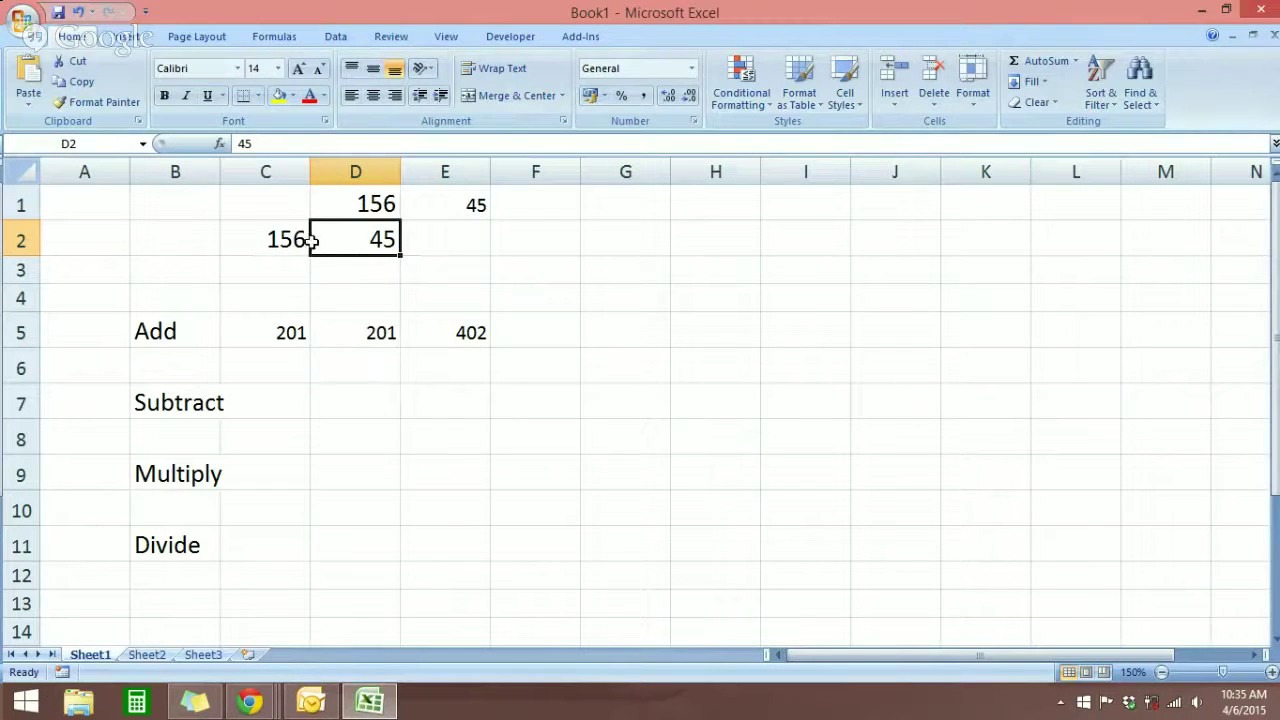
click(286, 240)
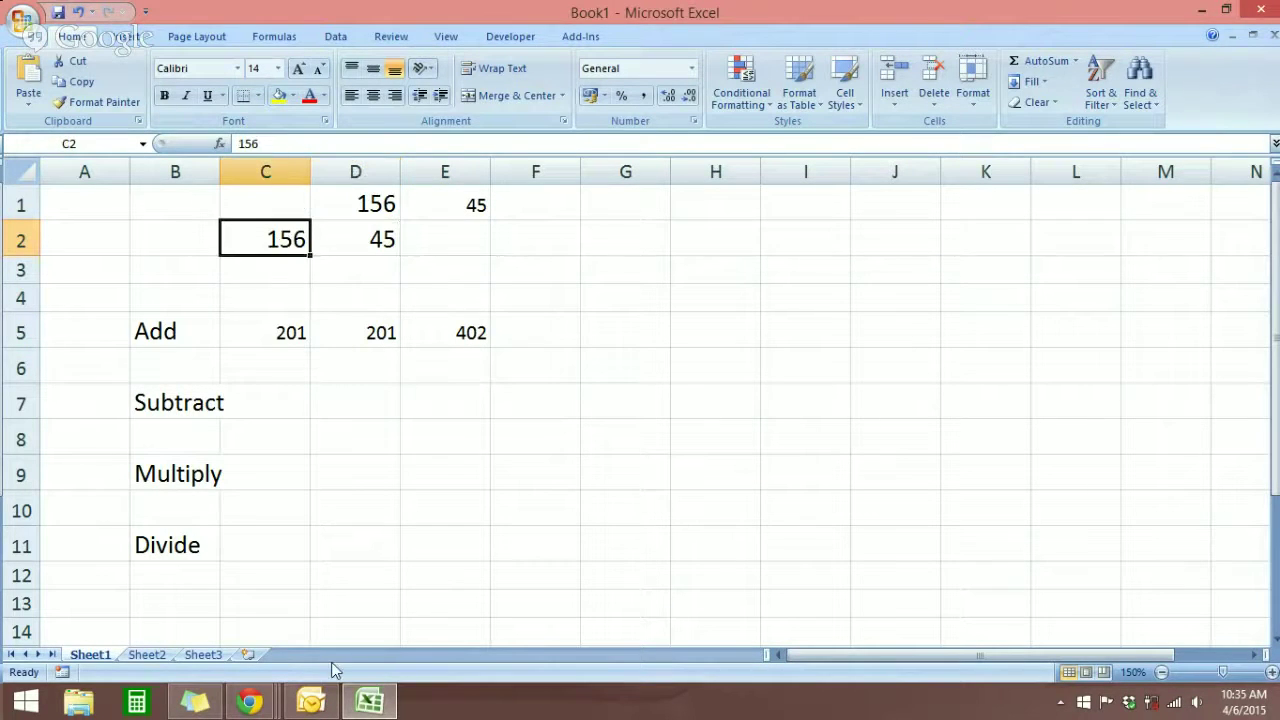
click(378, 245)
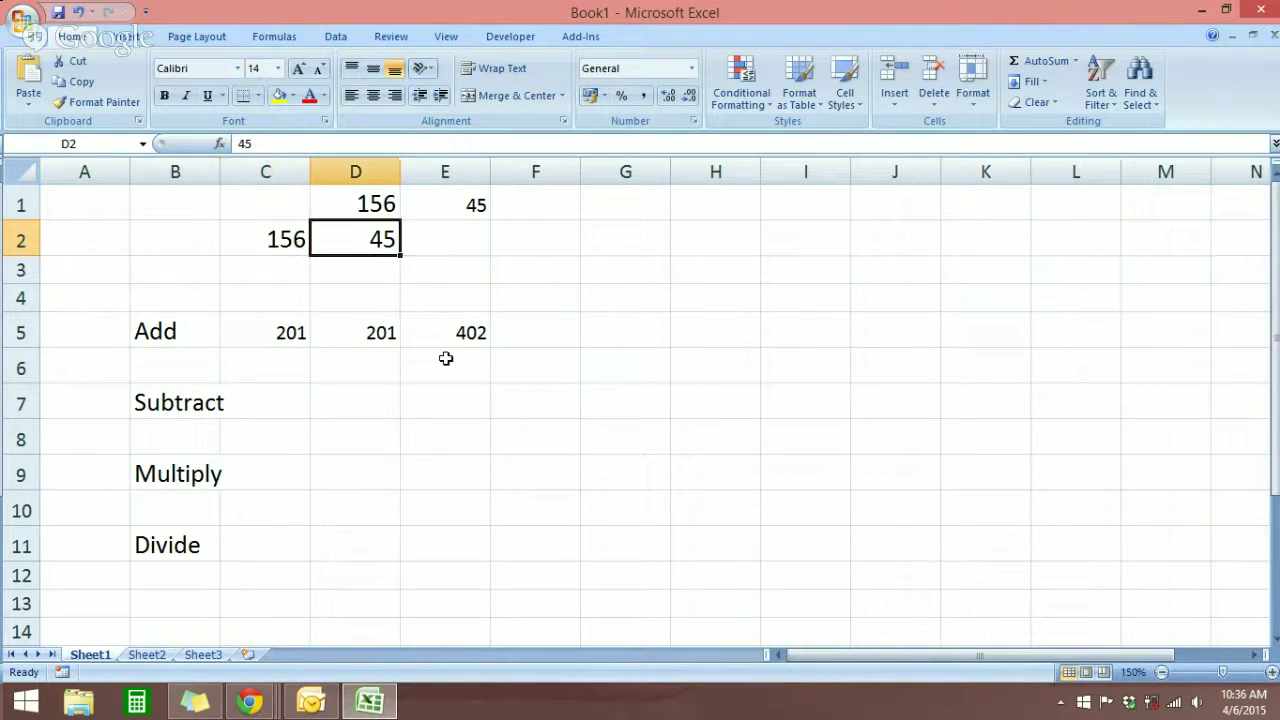
click(270, 248)
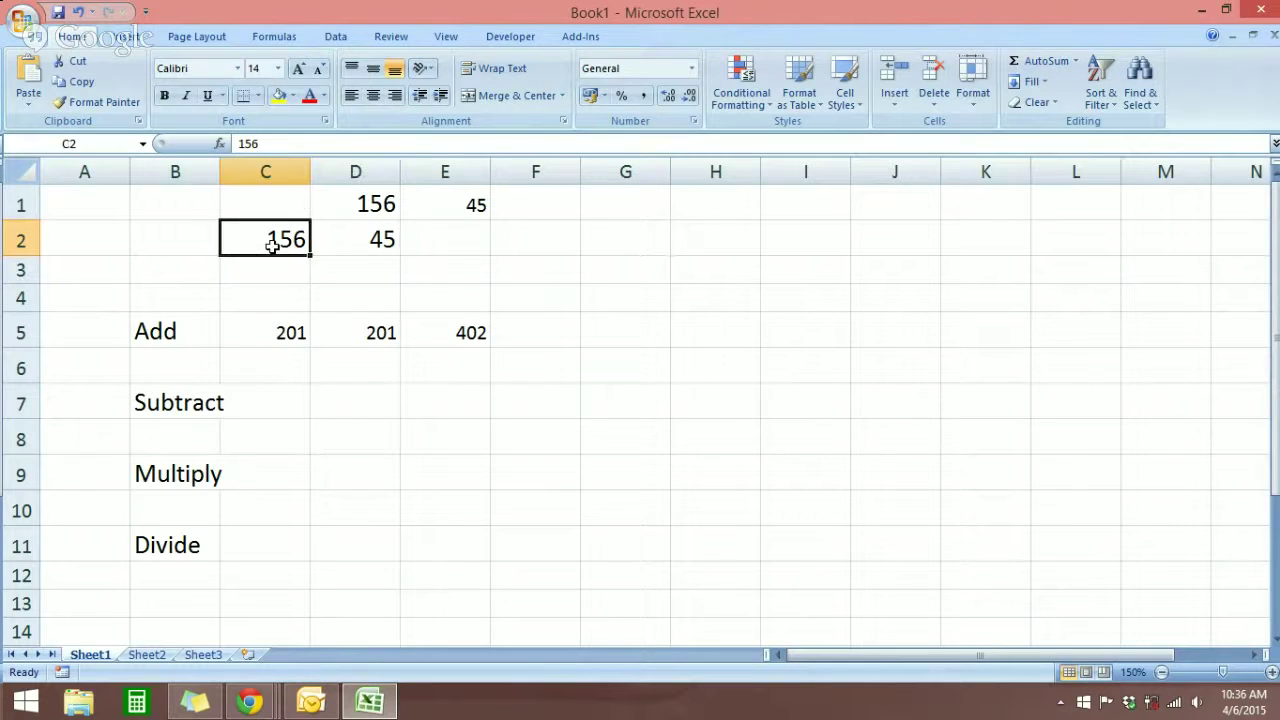
click(265, 410)
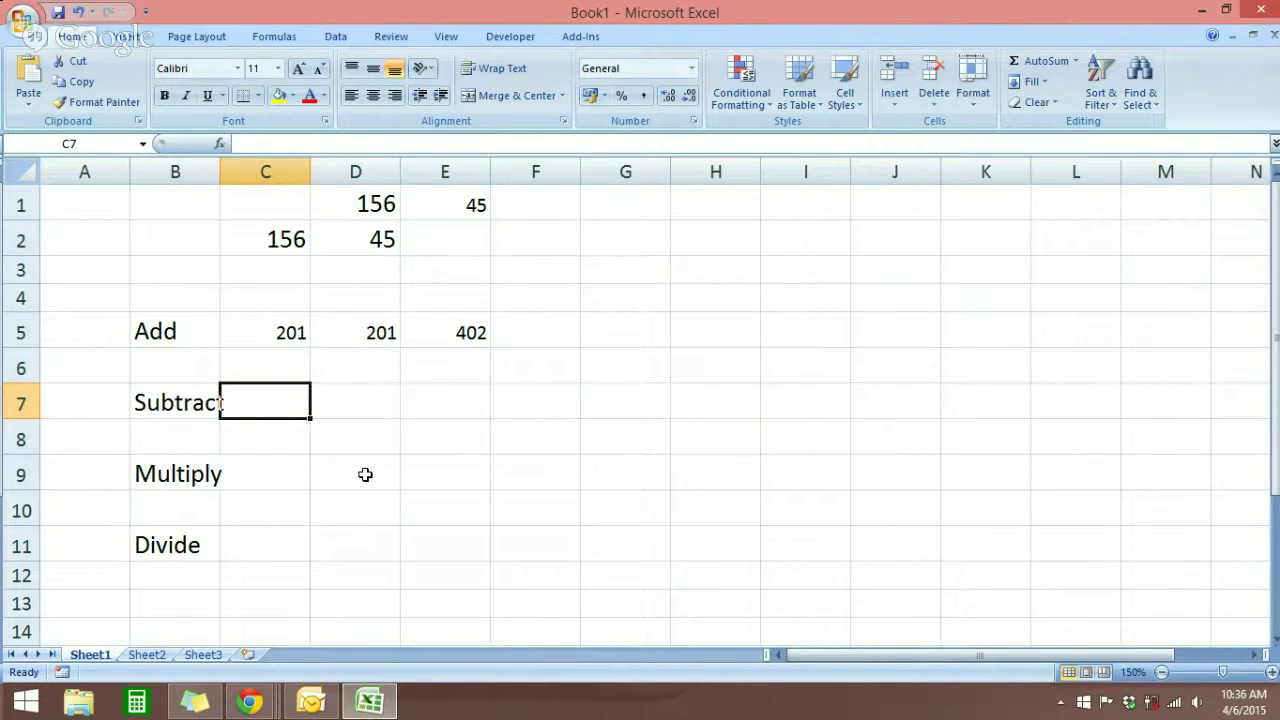
Build =SUM(C2-D2) in C7 using the SUM suggestion, giving 111.
text(=)
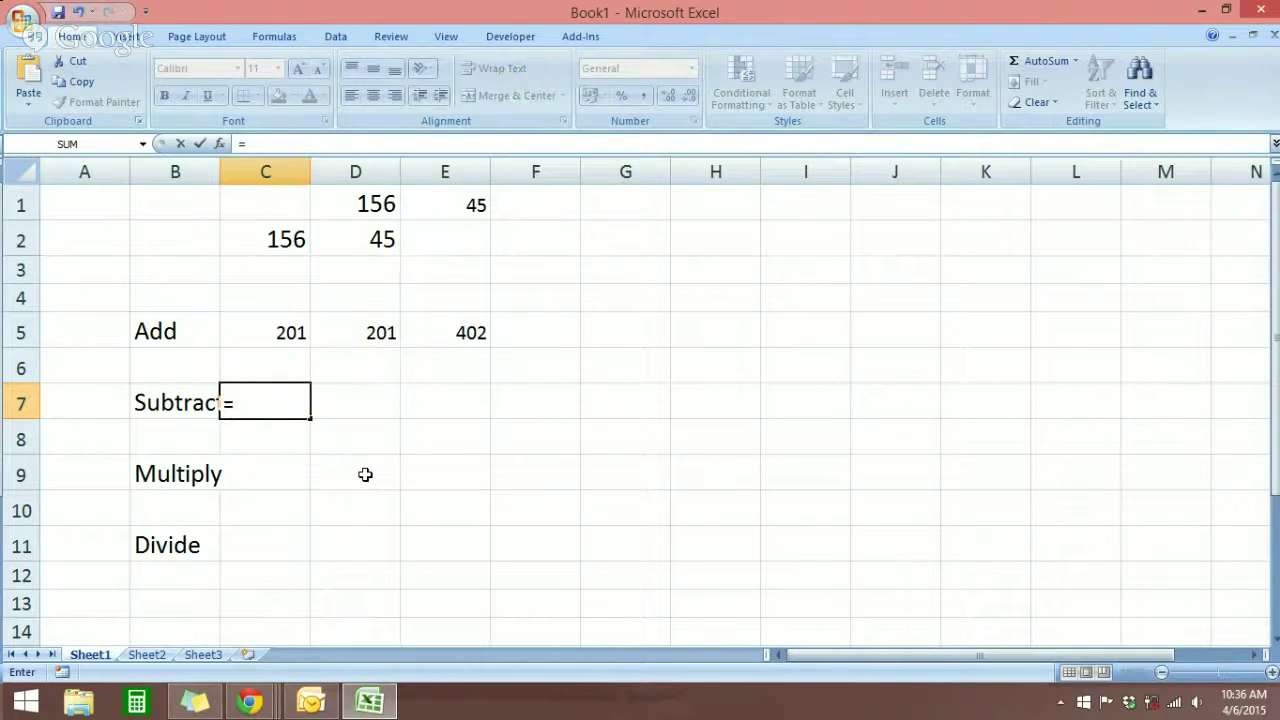
text(sum)
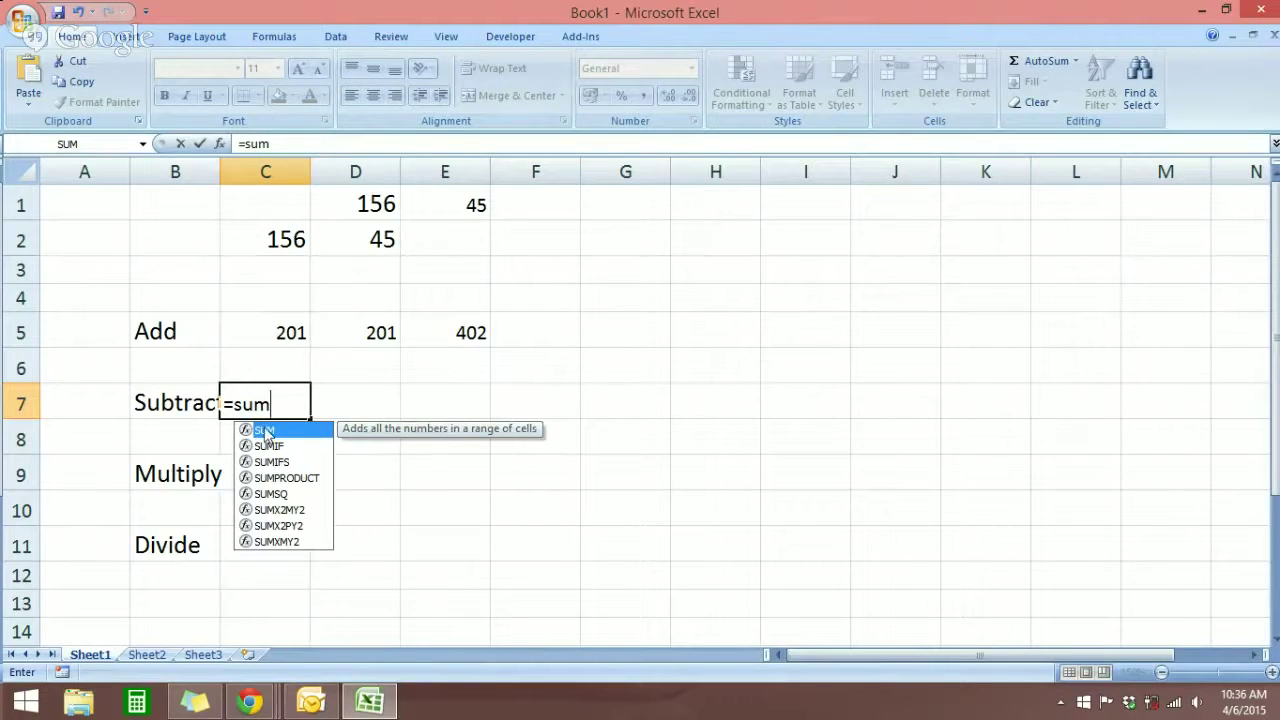
text(()
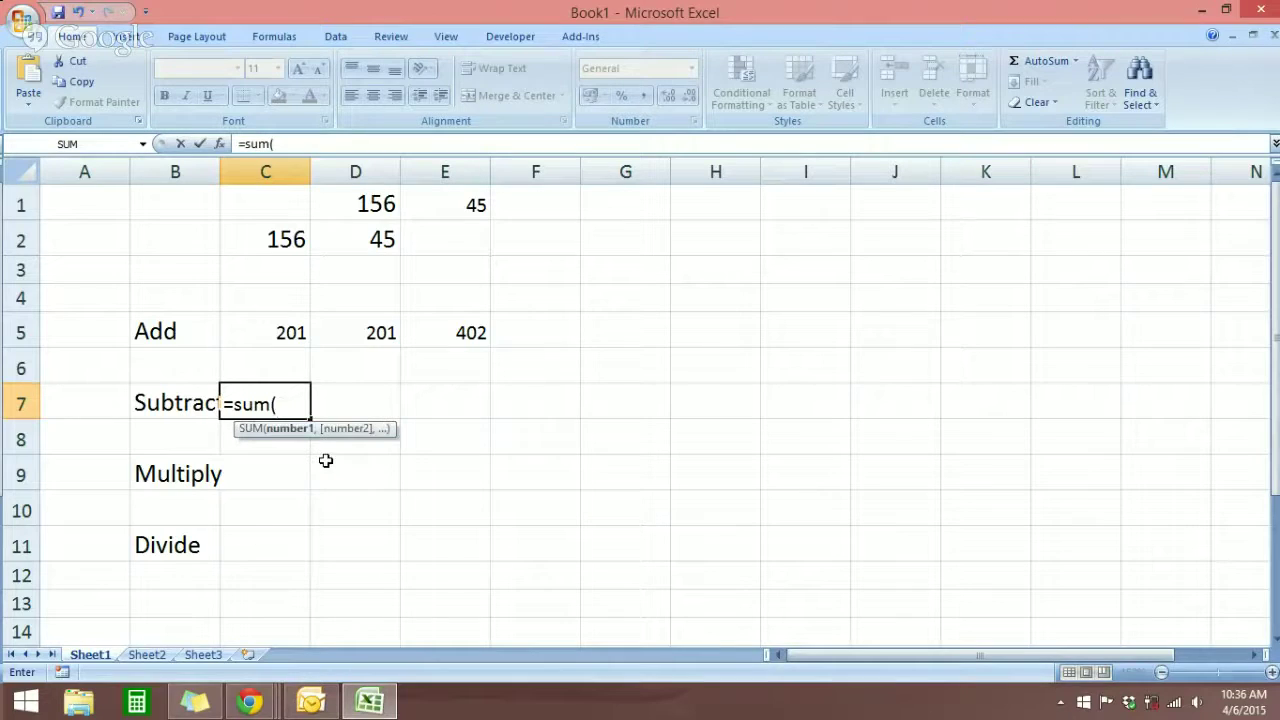
key(BackSpace)
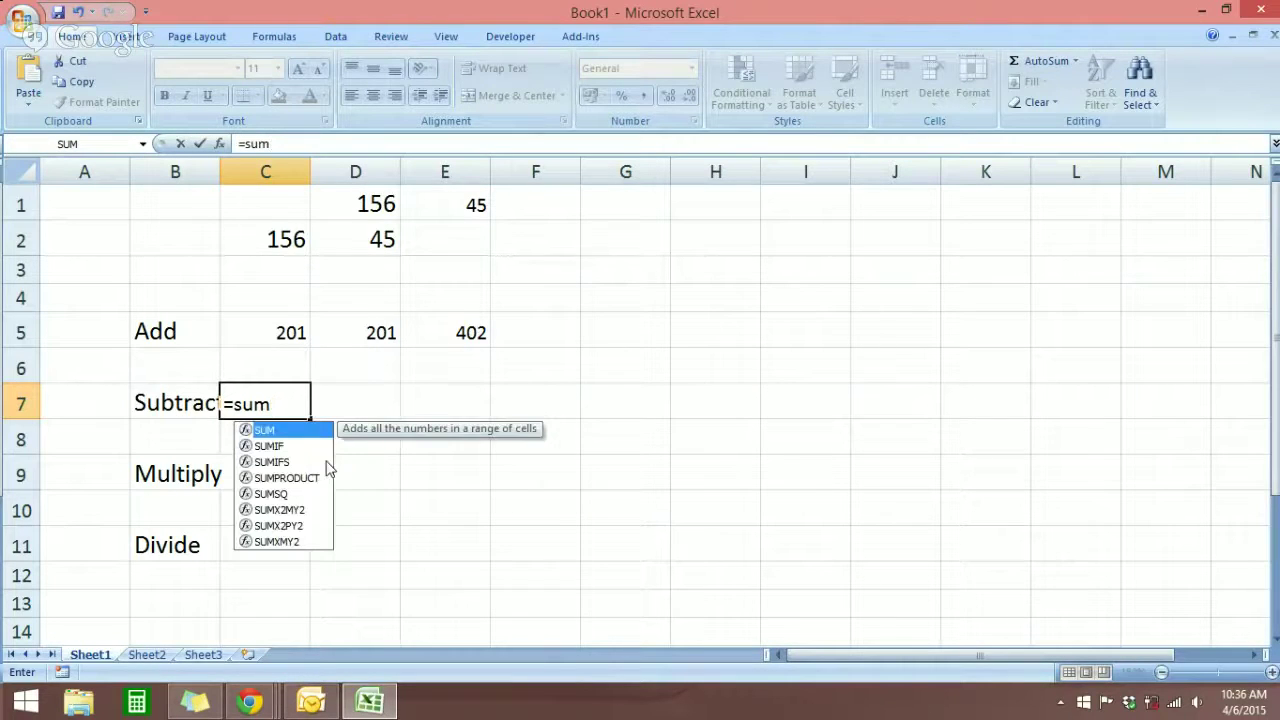
double_click(264, 431)
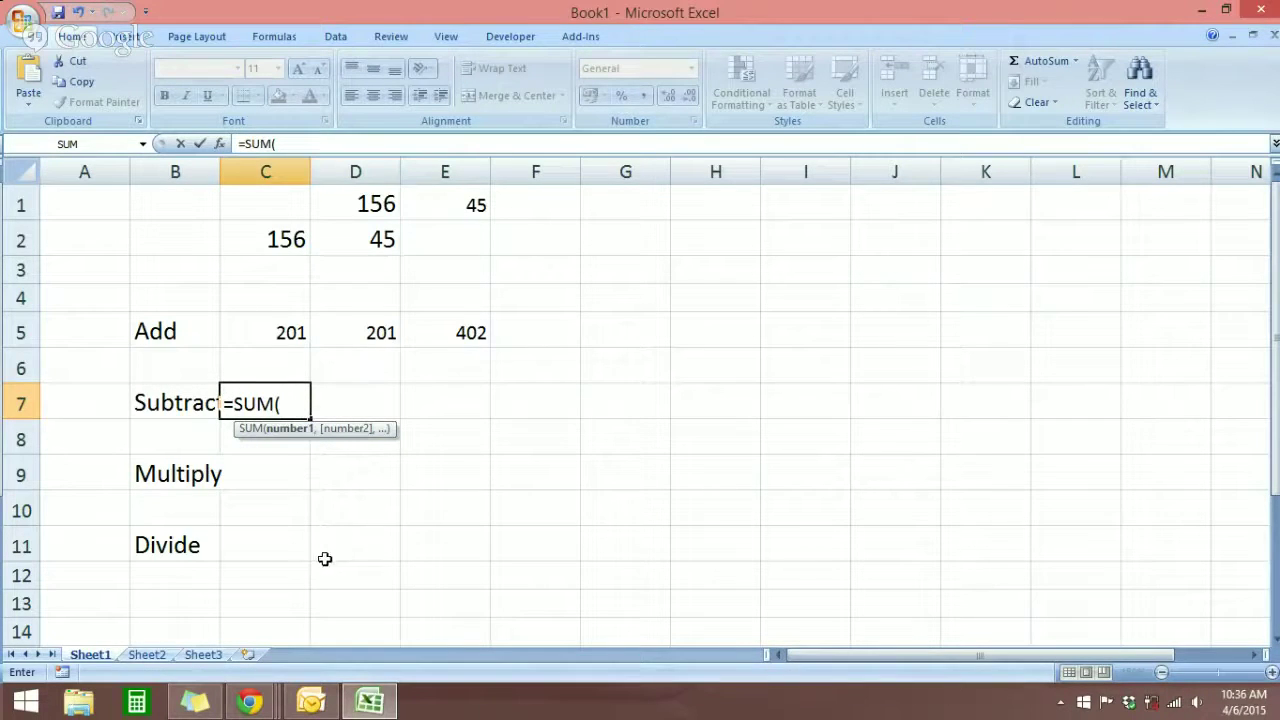
click(278, 240)
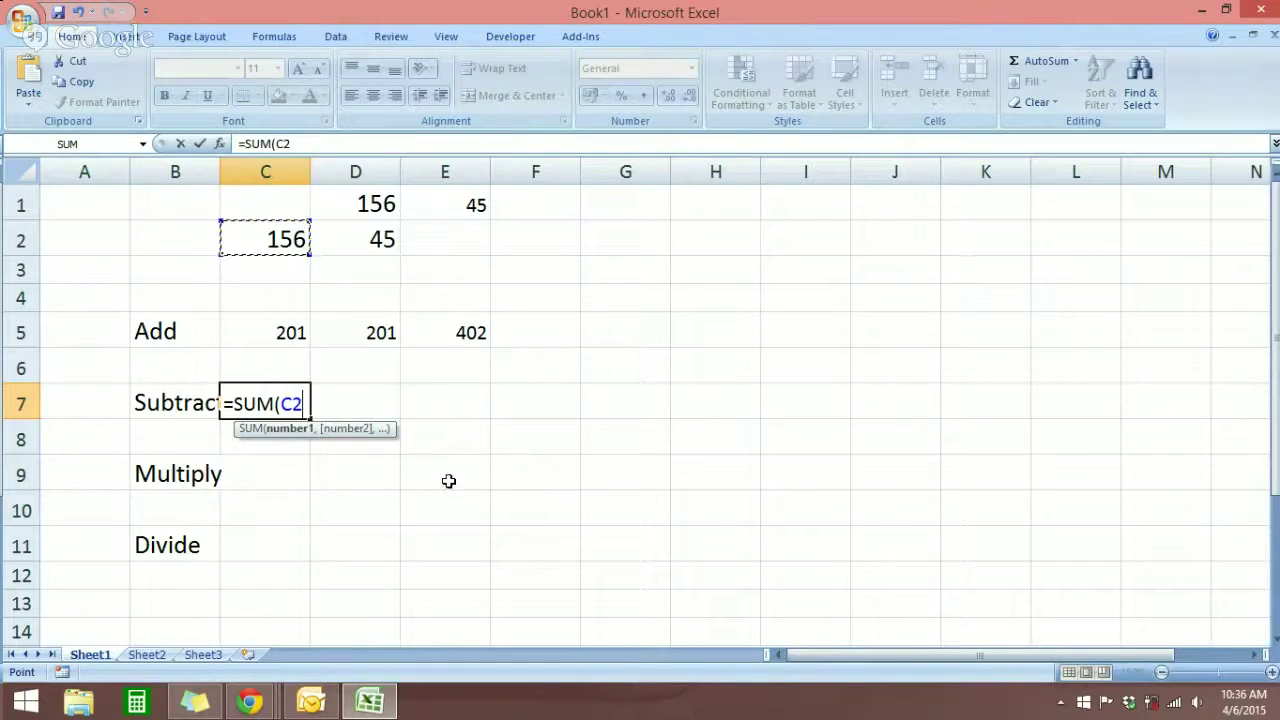
text(-)
click(371, 240)
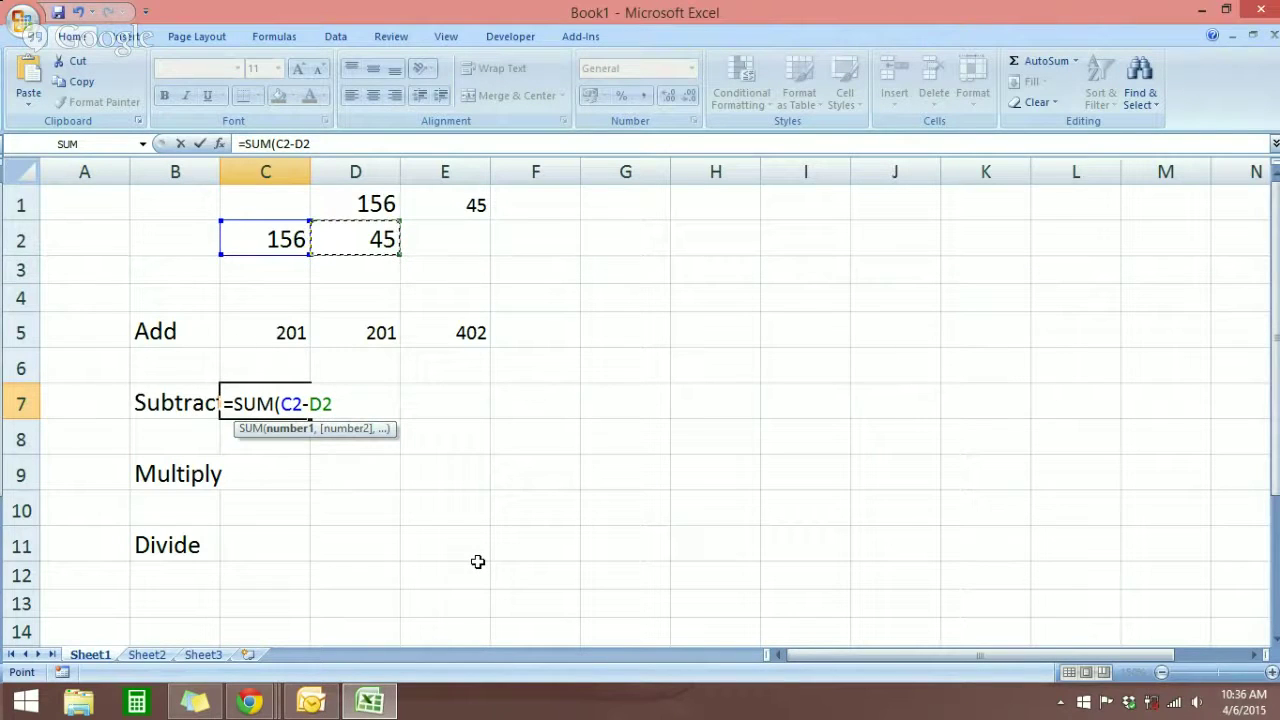
text())
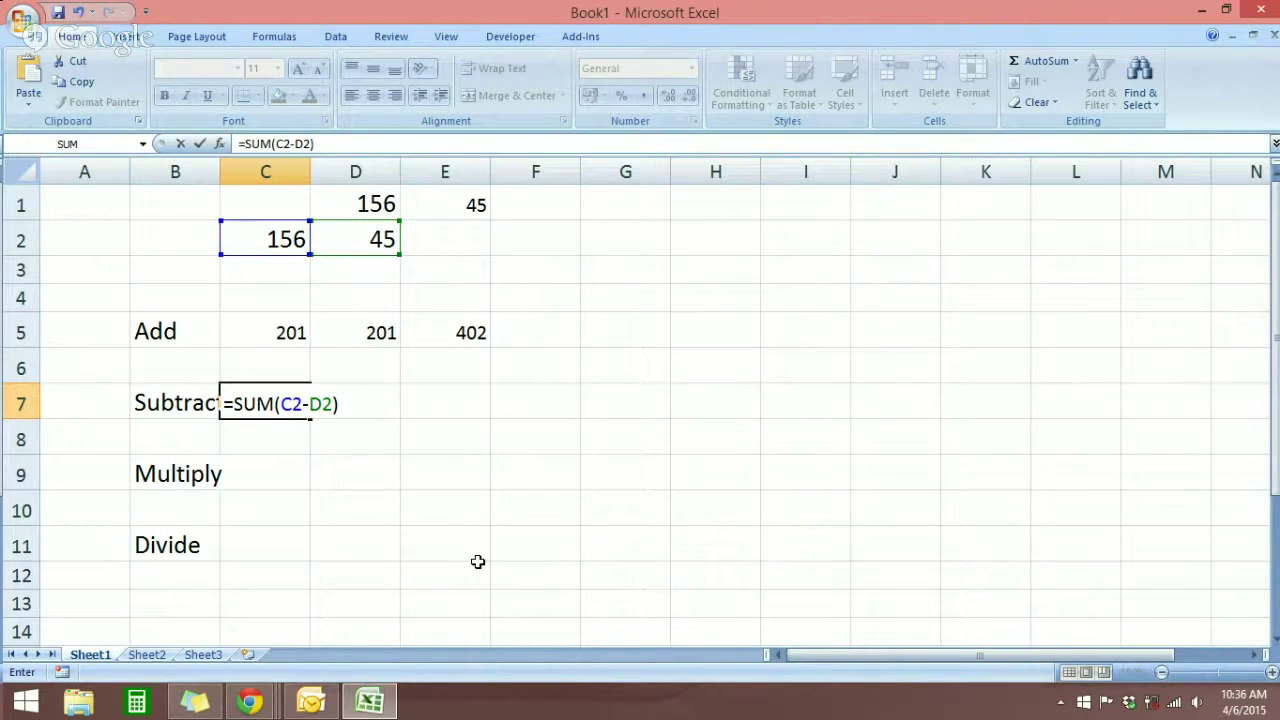
key(Return)
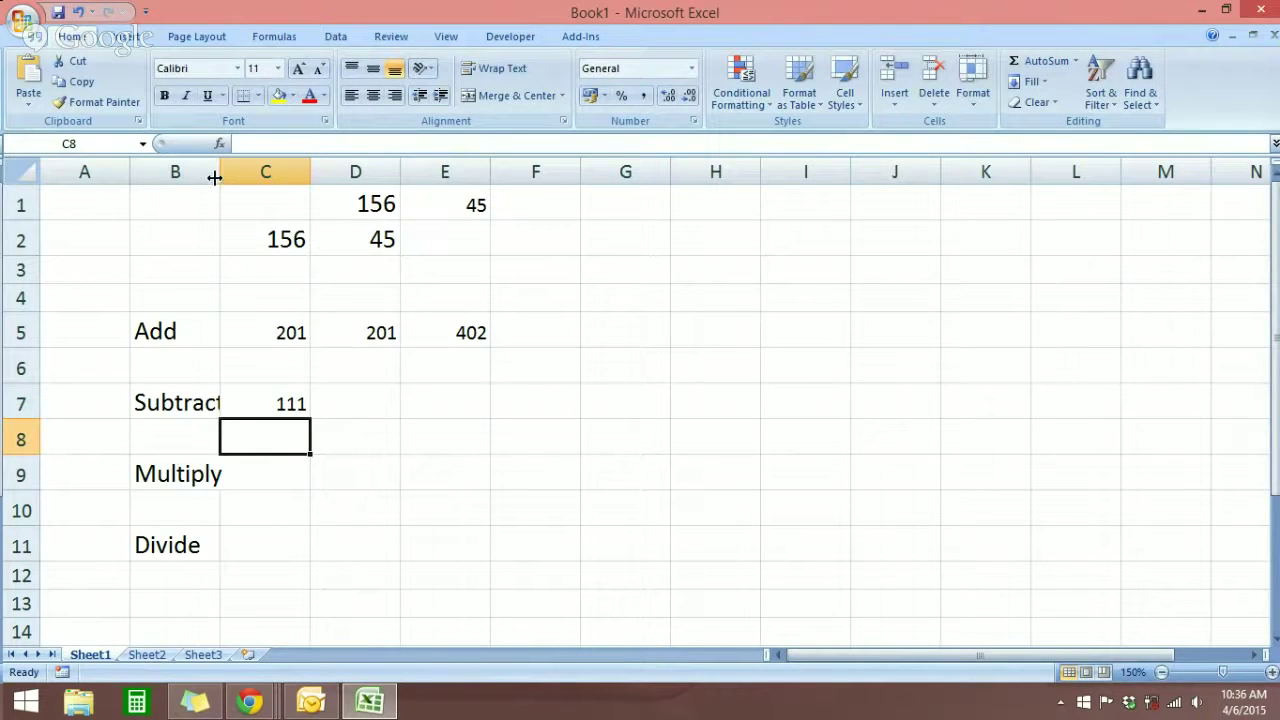
Widen column B to show Subtract fully, then point out the 156 and 45 input cells.
drag(215, 176, 246, 176)
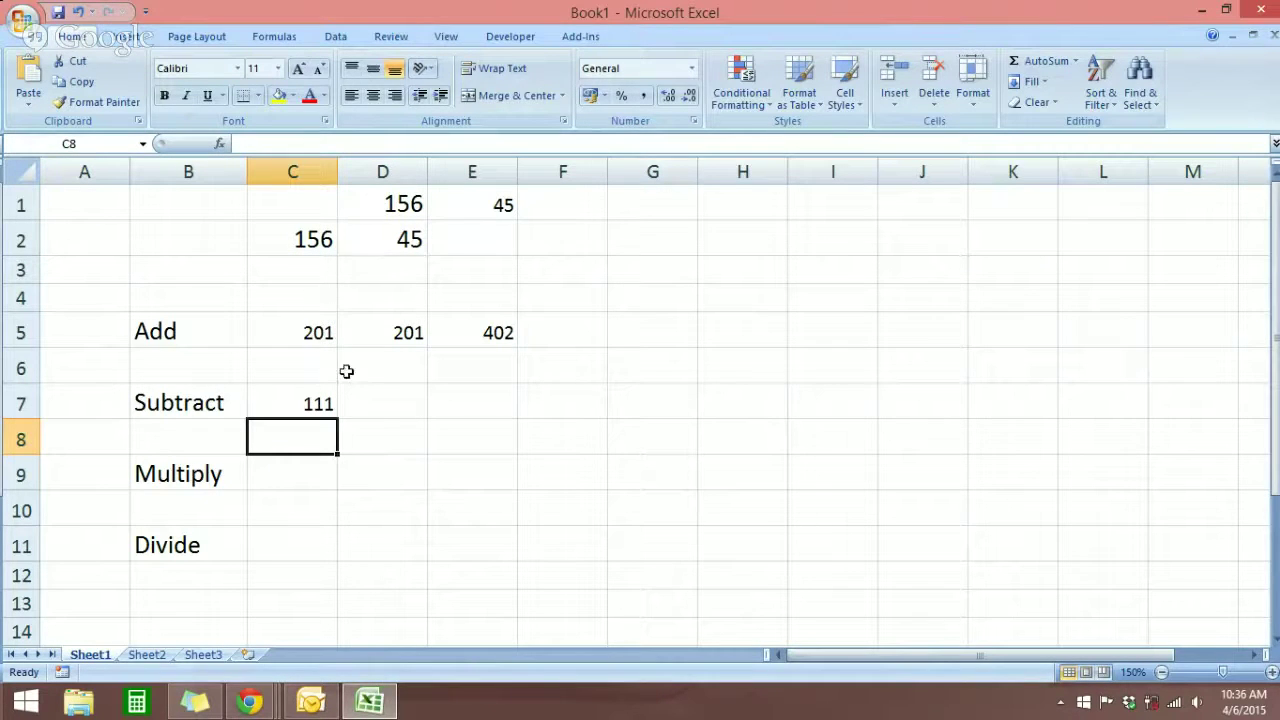
click(381, 414)
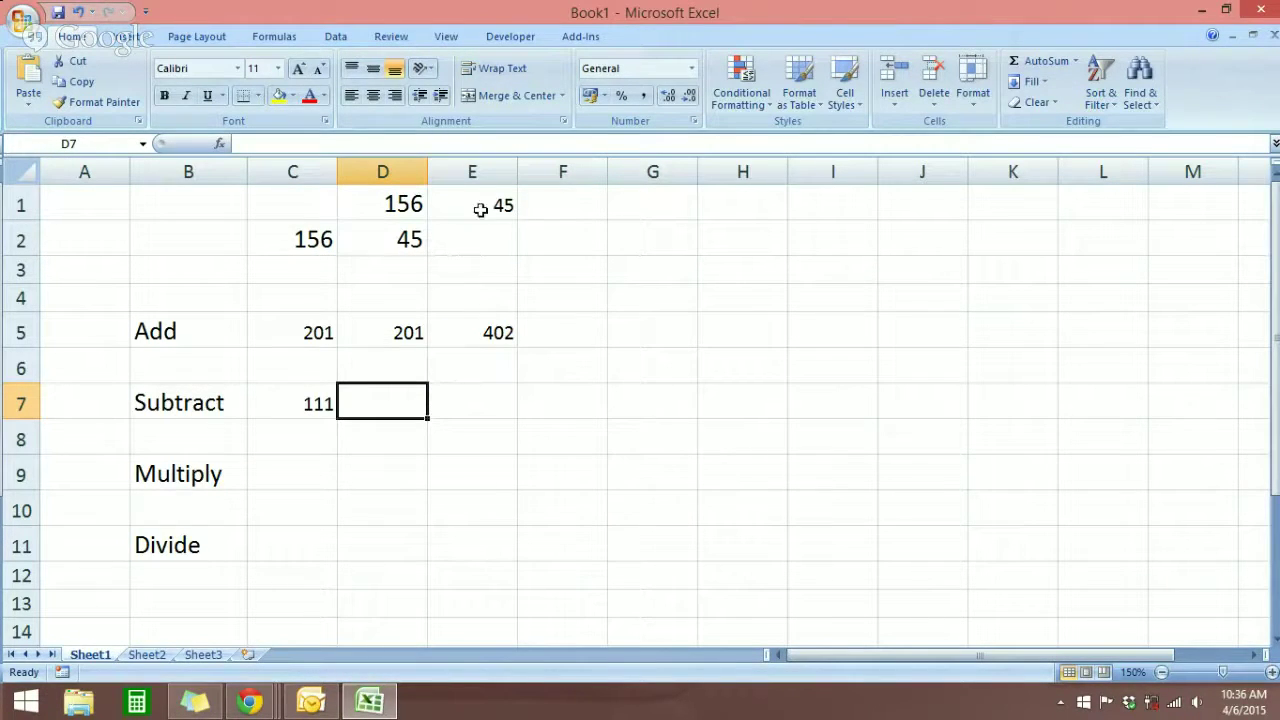
click(318, 239)
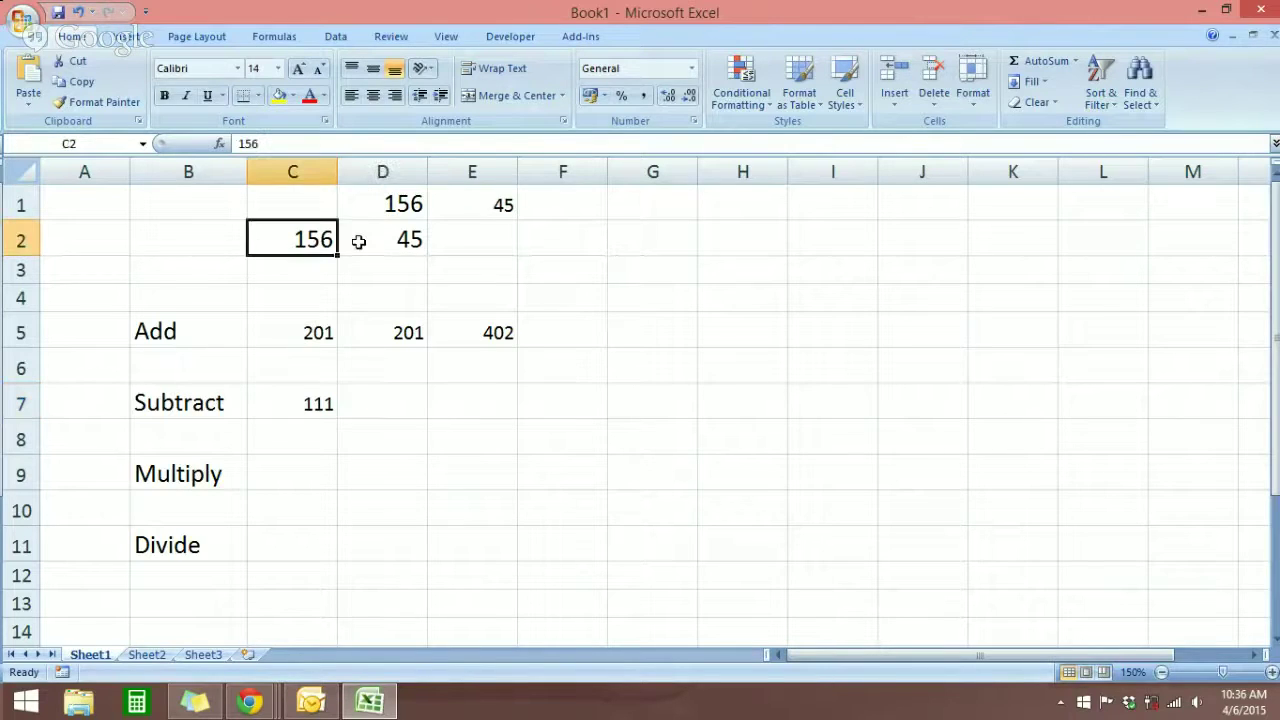
click(365, 240)
click(477, 209)
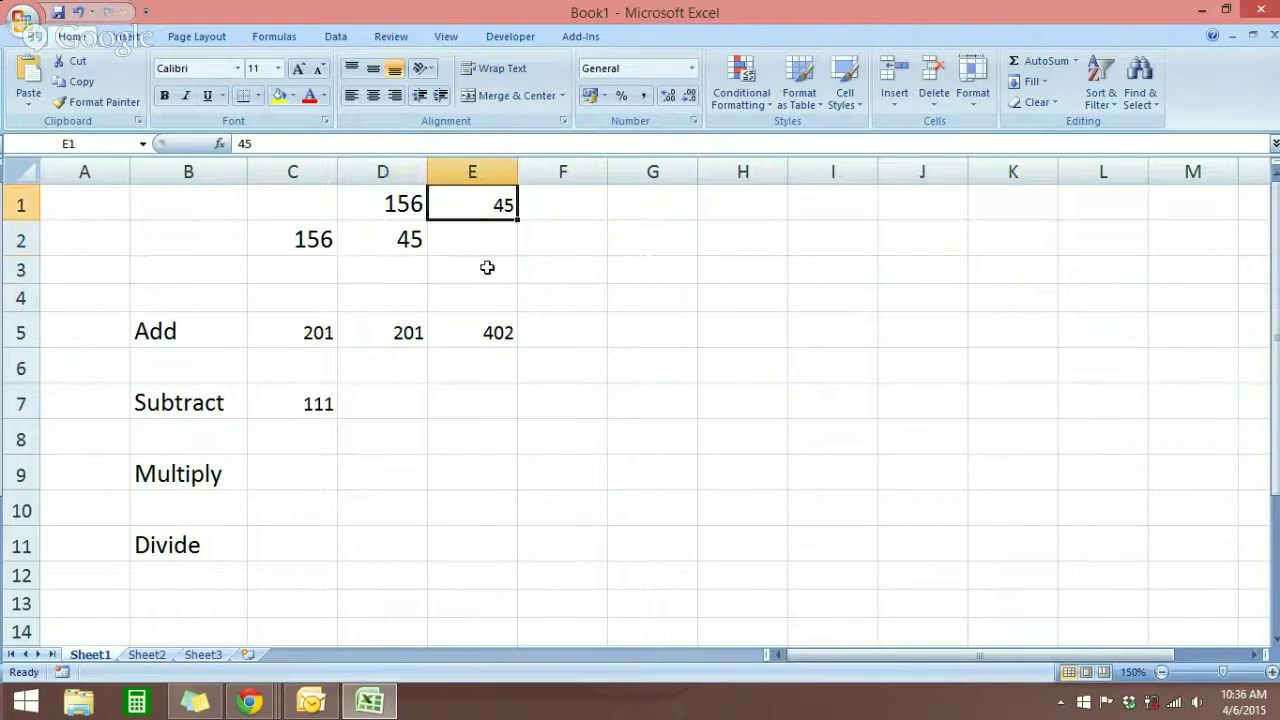
click(420, 245)
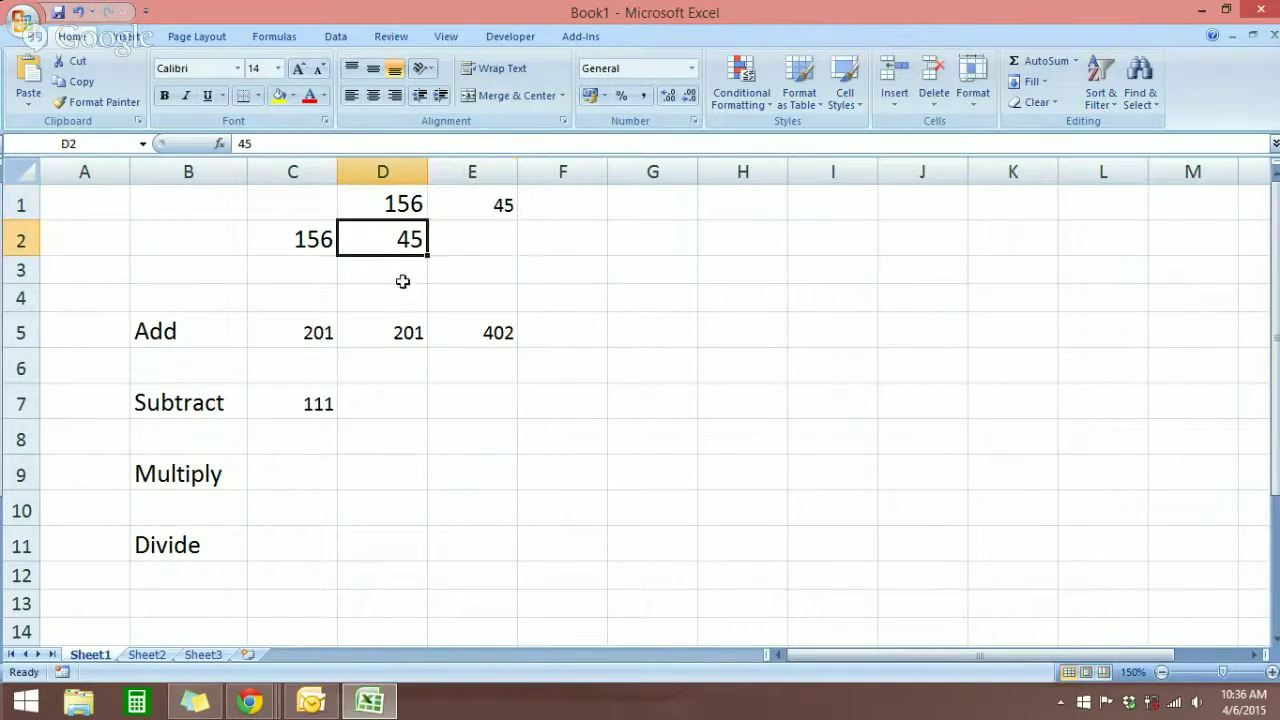
click(316, 243)
click(403, 205)
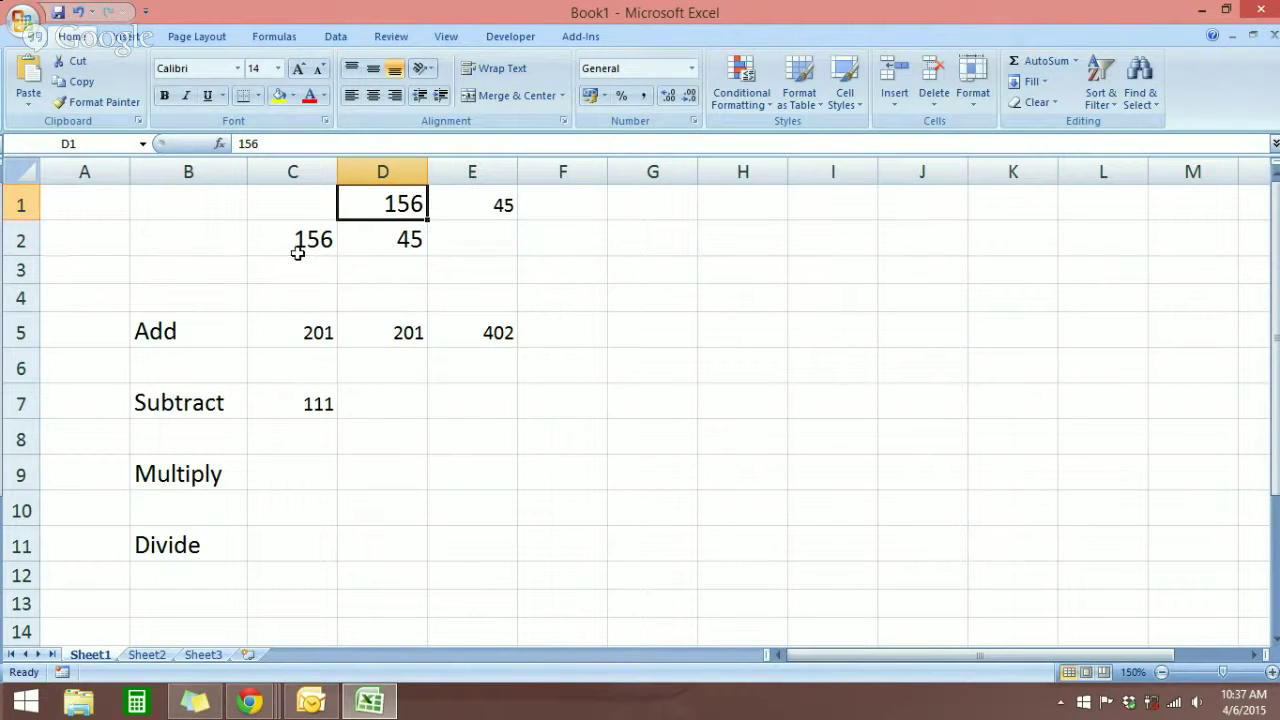
click(478, 210)
click(402, 248)
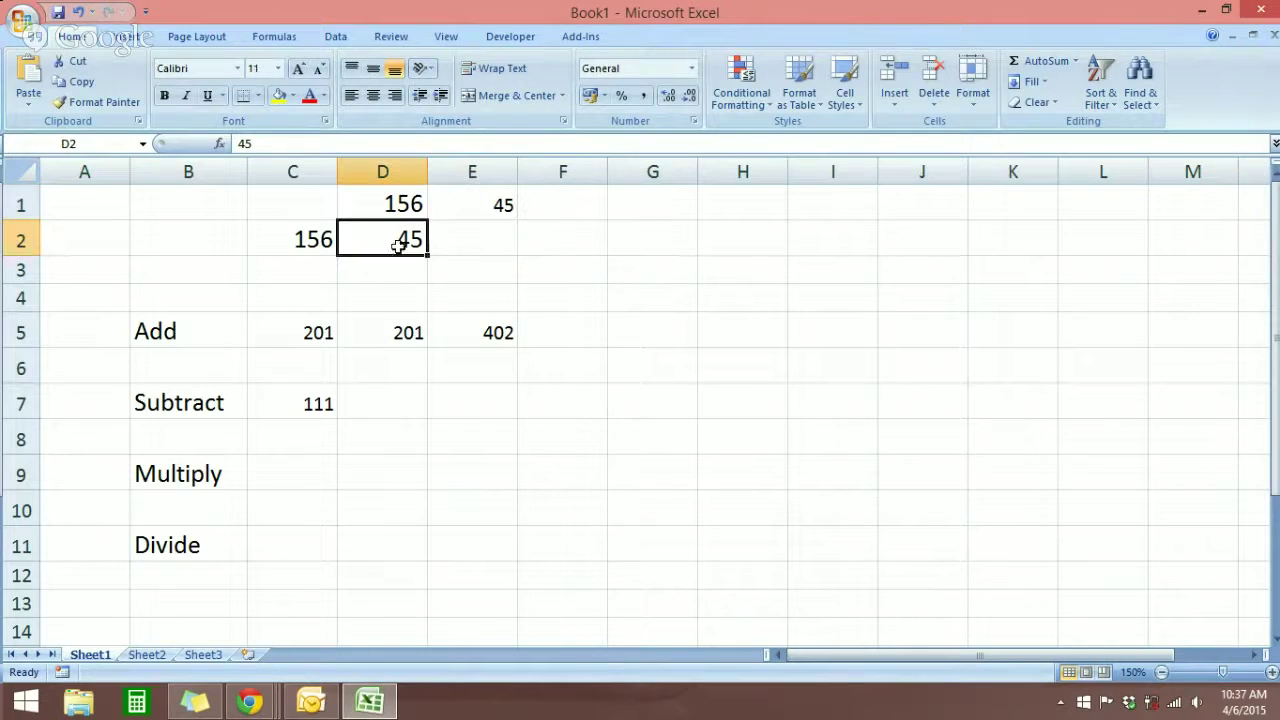
click(310, 243)
click(370, 401)
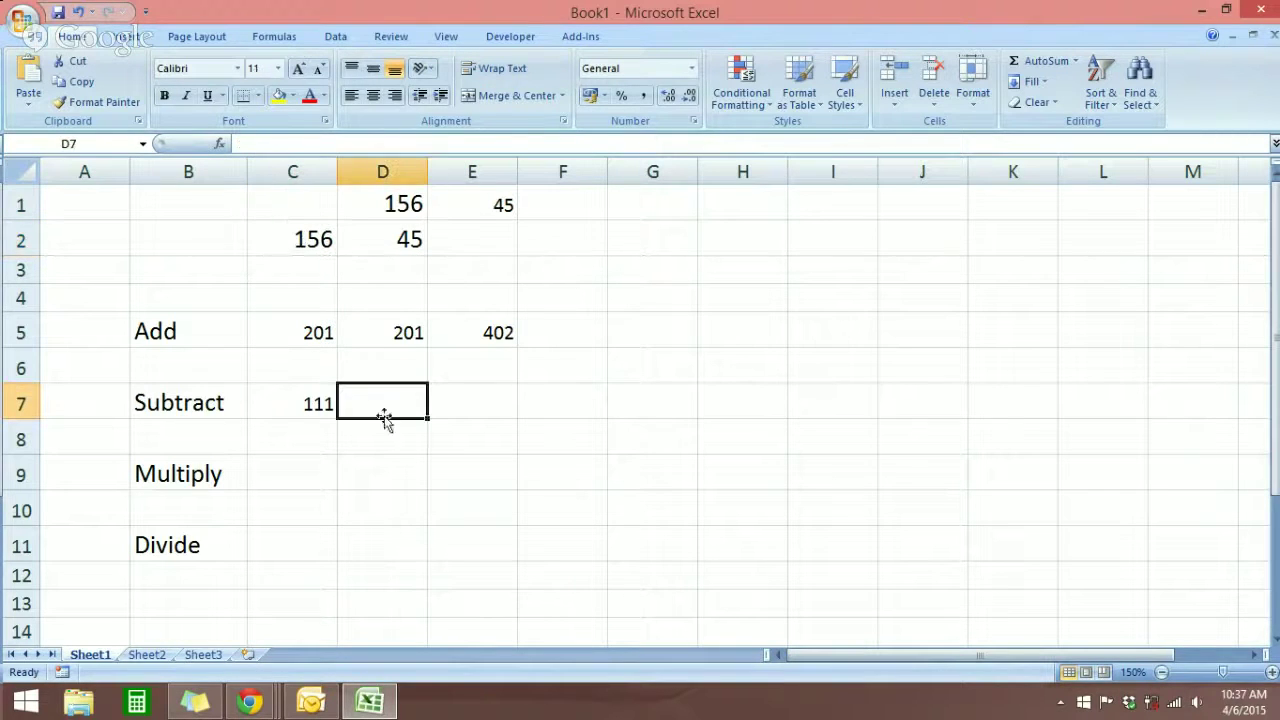
Build =SUM(C2-D2-E1) in D7 from the SUM suggestion, giving 66.
text(=)
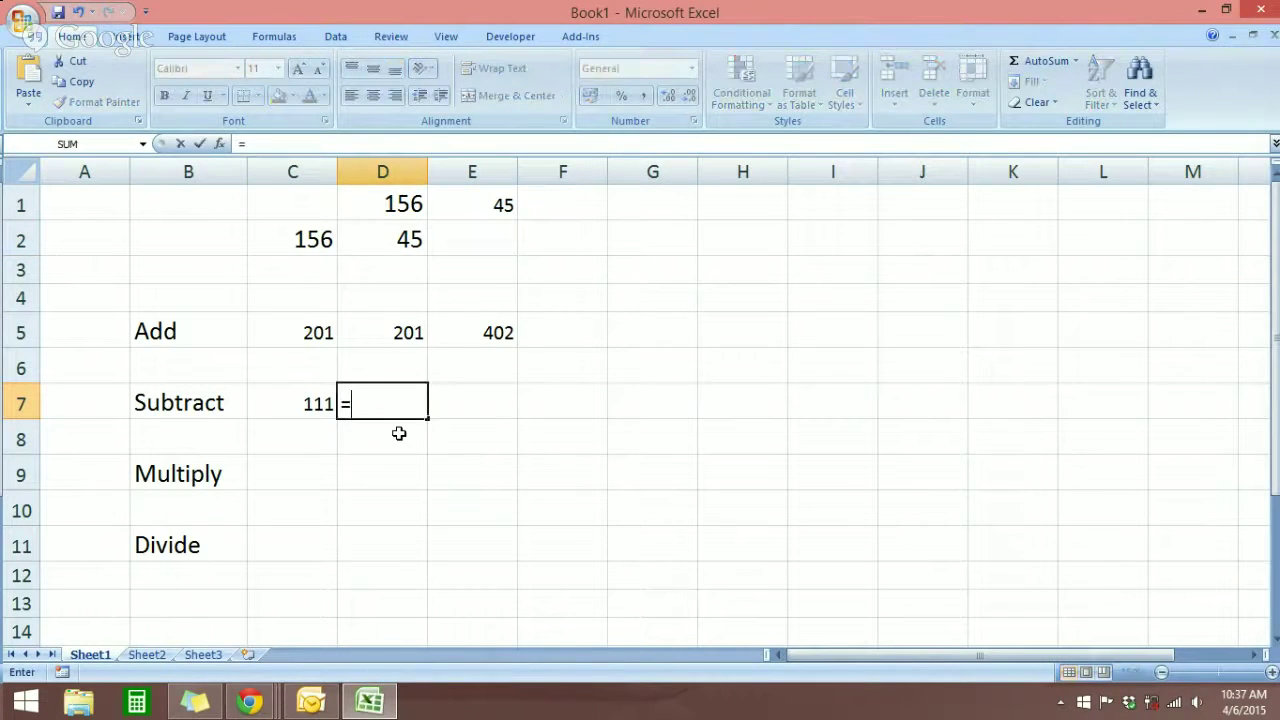
text(sum)
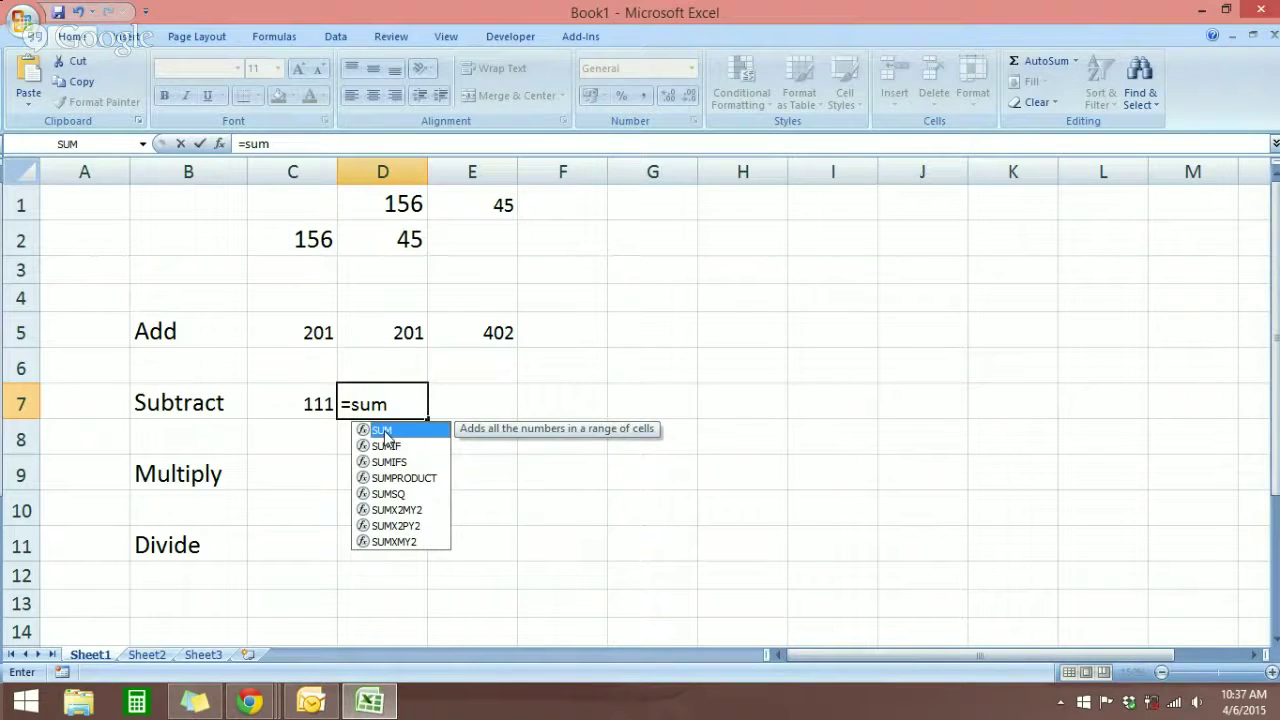
double_click(384, 430)
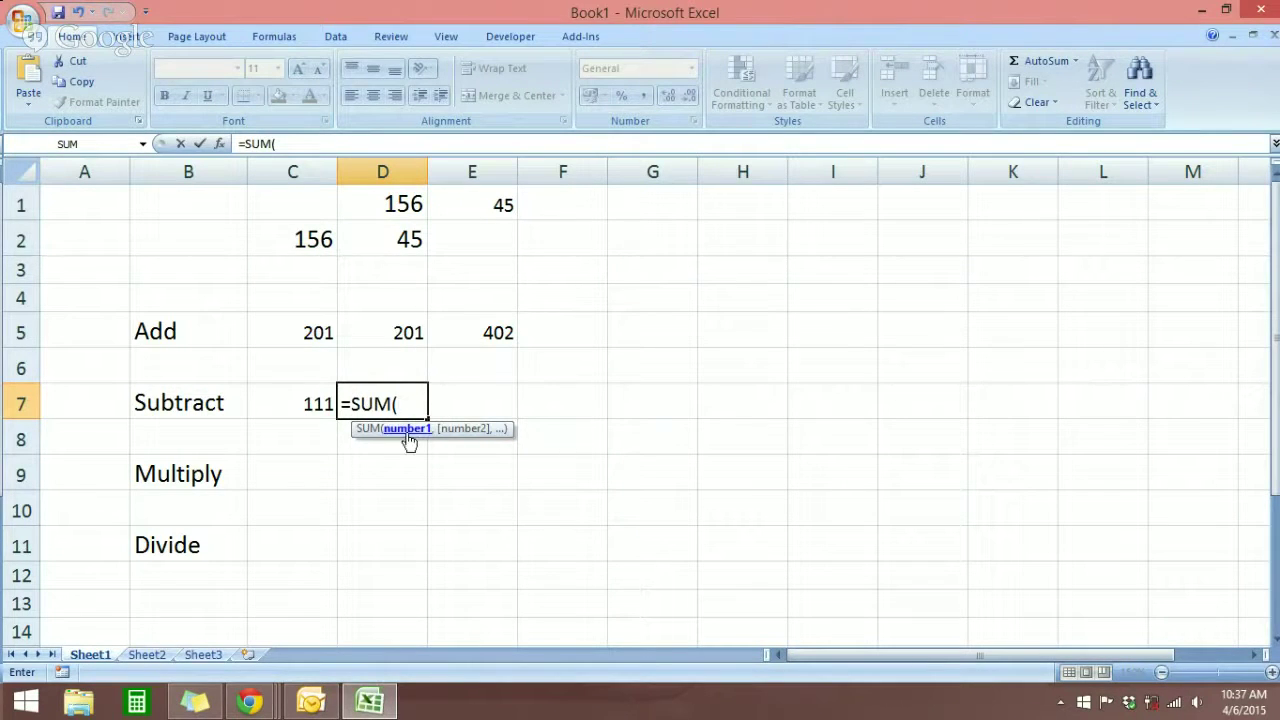
click(307, 240)
text(-)
click(391, 240)
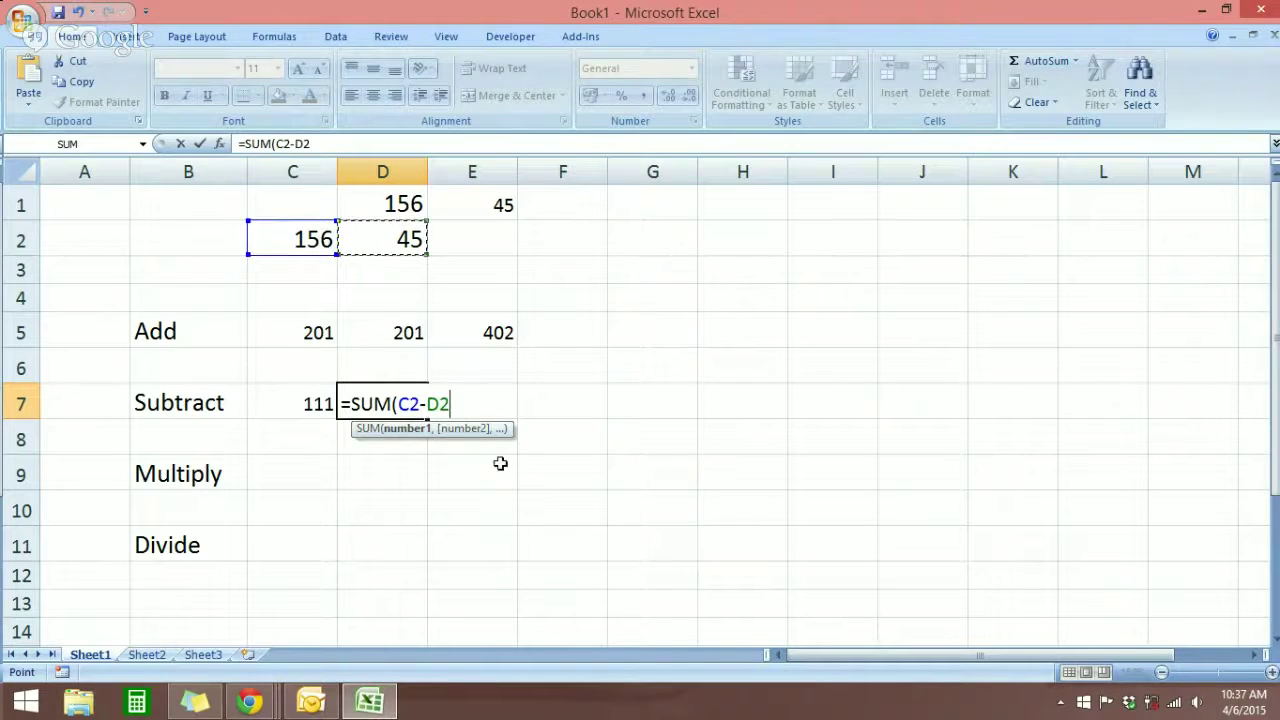
text(-)
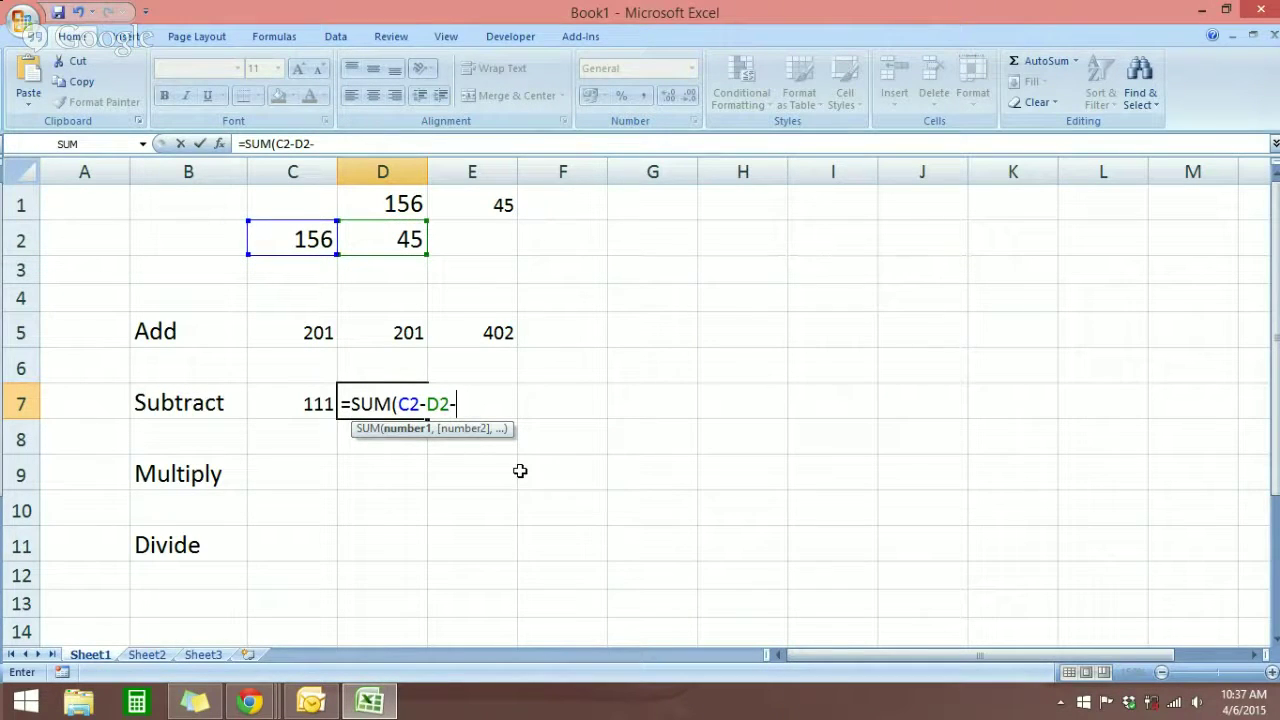
click(490, 204)
text())
key(Return)
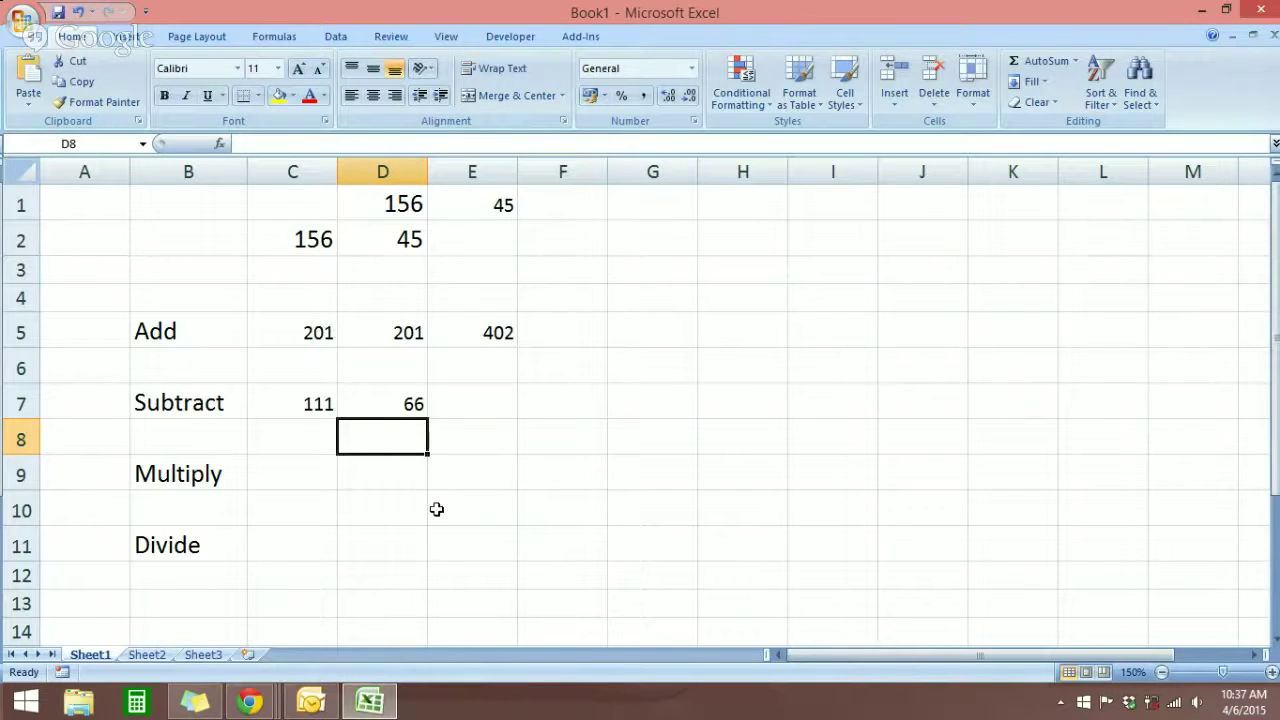
Enter =SUM(C2*D2) in C9 beside Multiply, giving 7020.
click(322, 480)
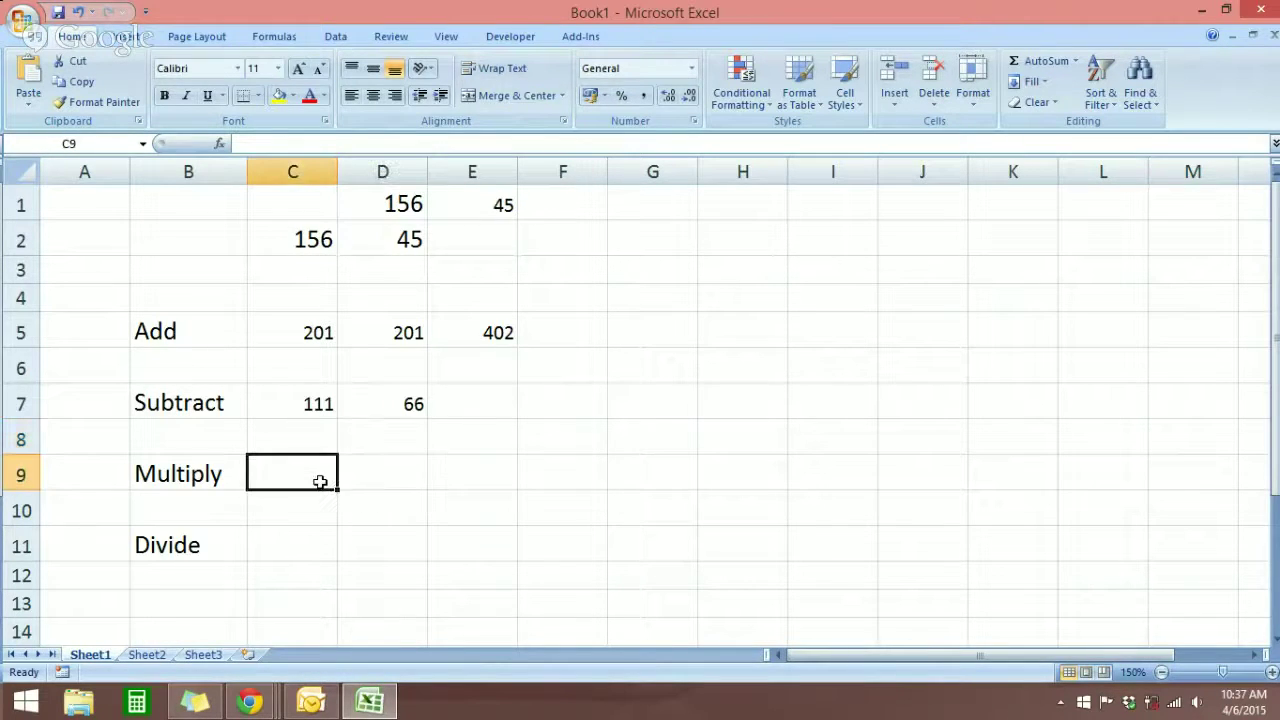
click(224, 472)
click(330, 518)
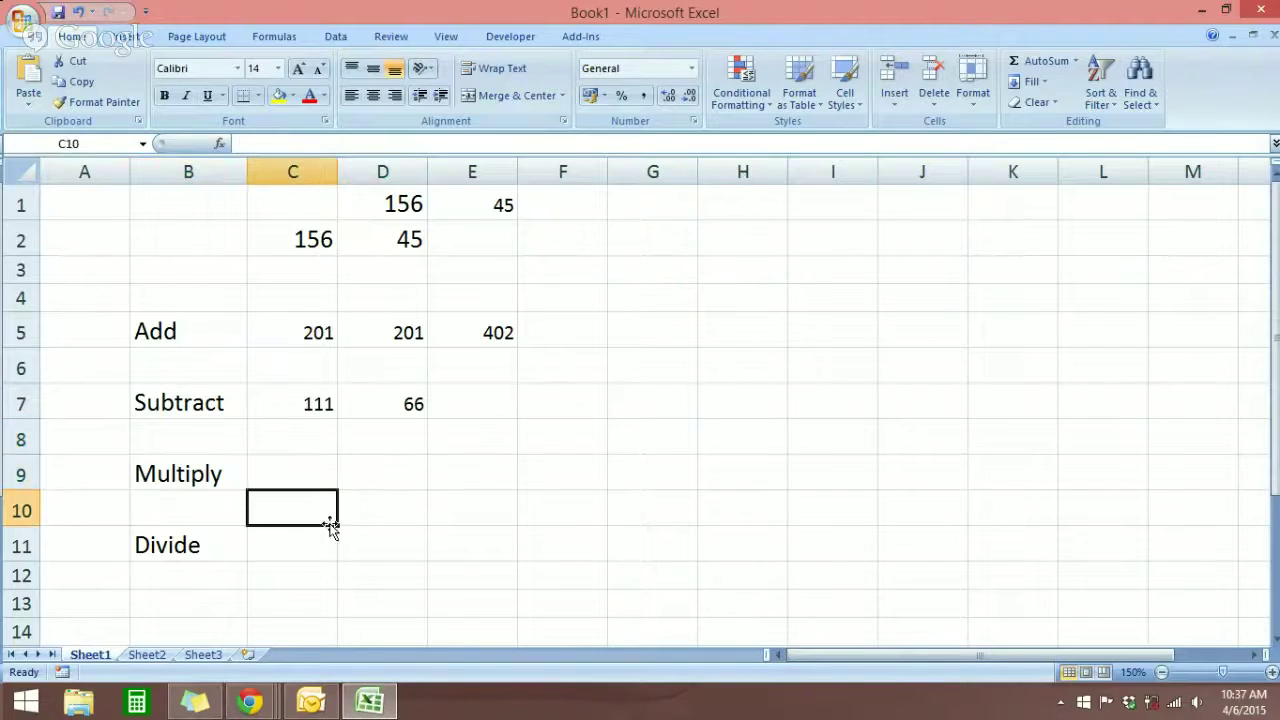
click(314, 479)
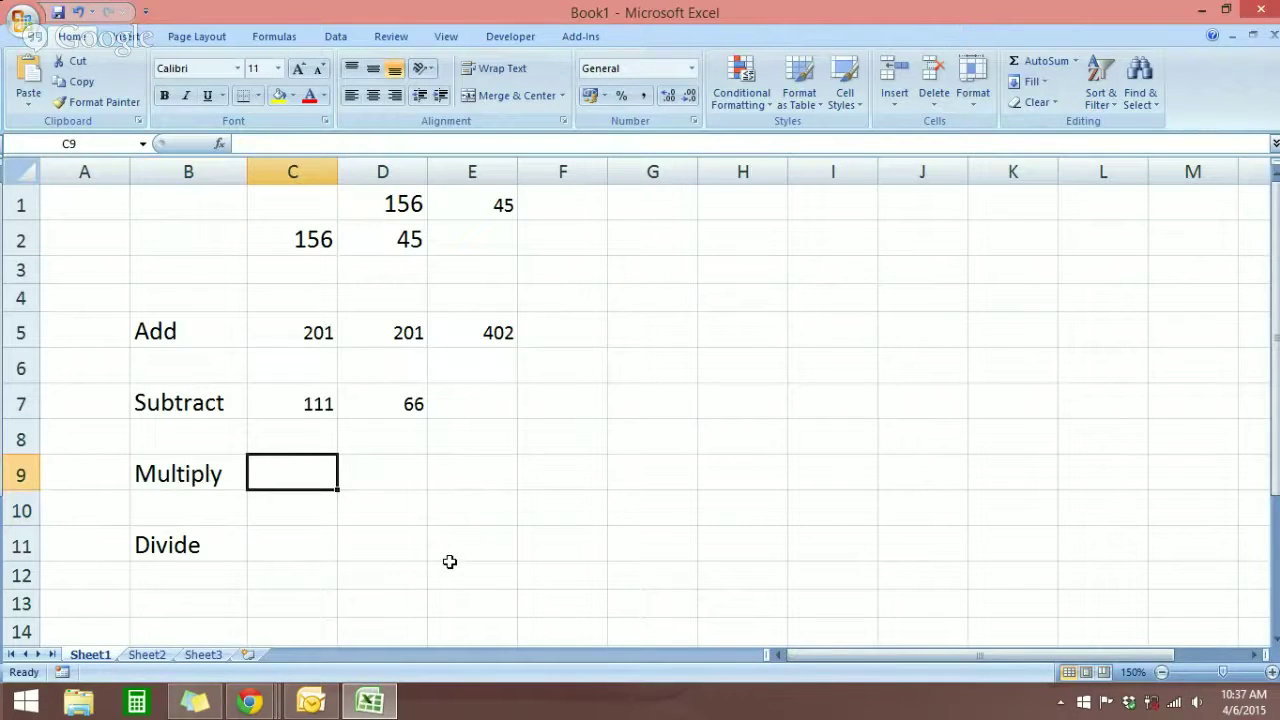
text(=)
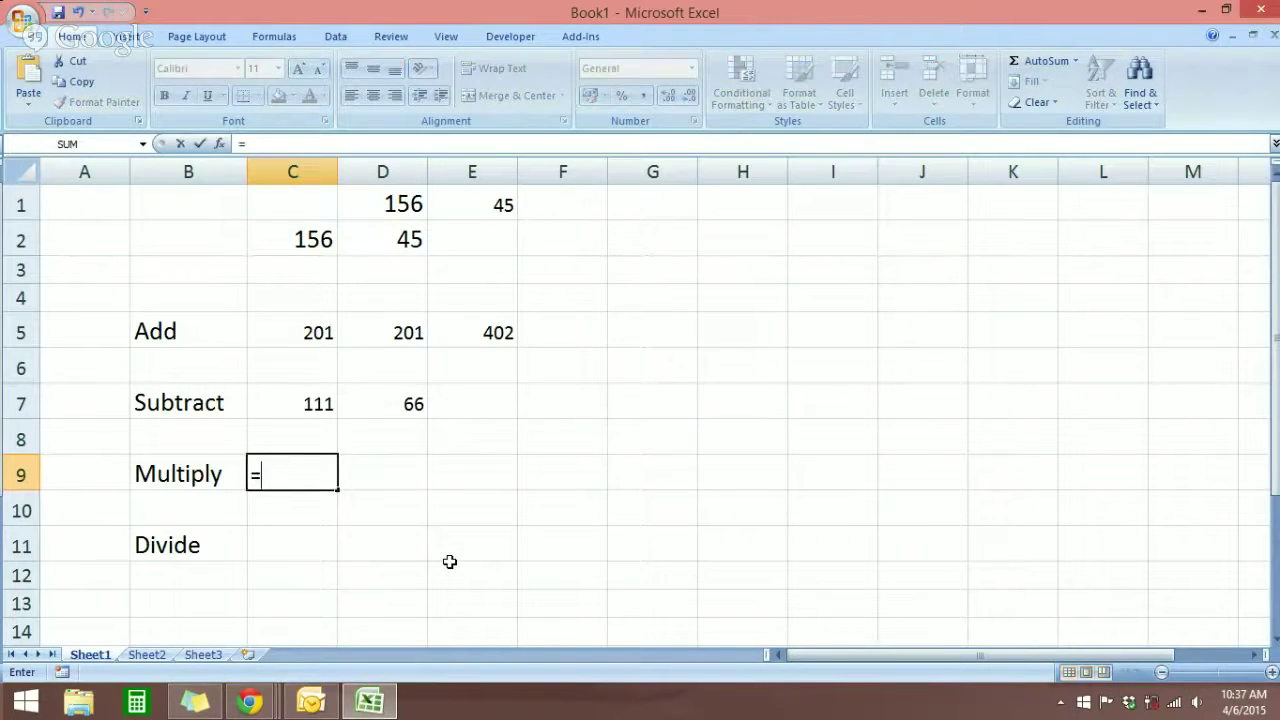
text(sum)
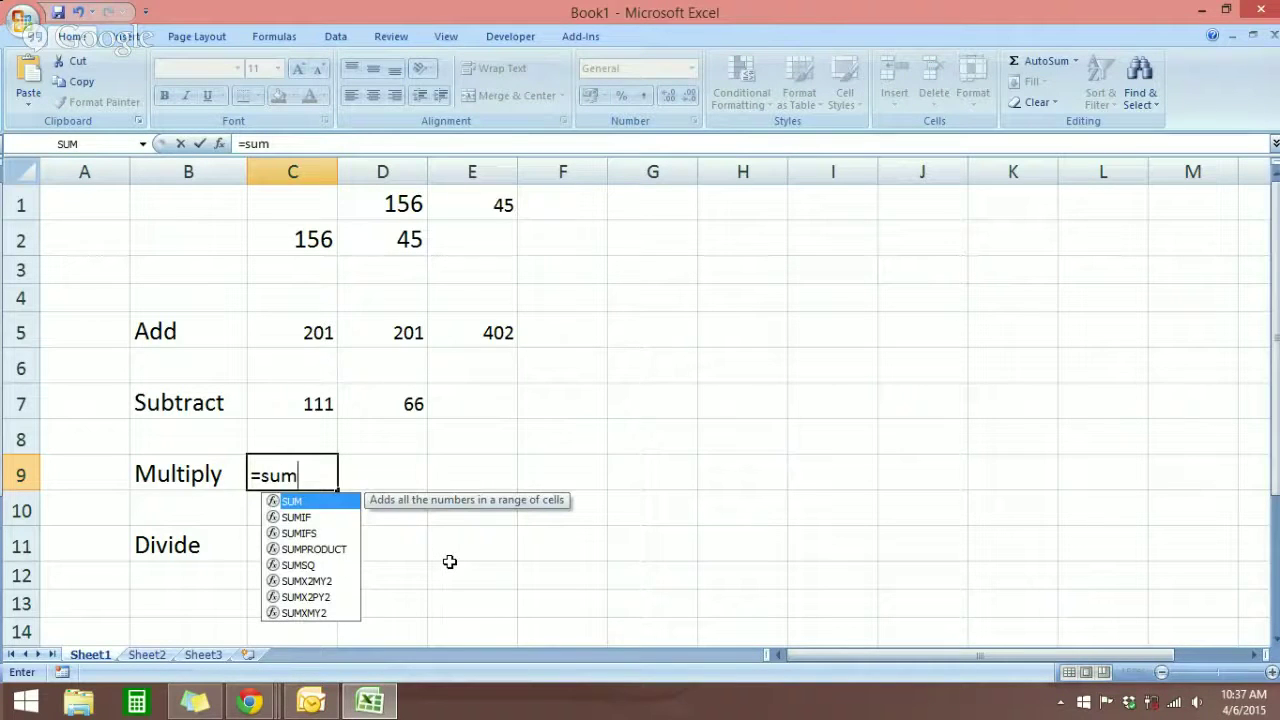
text(()
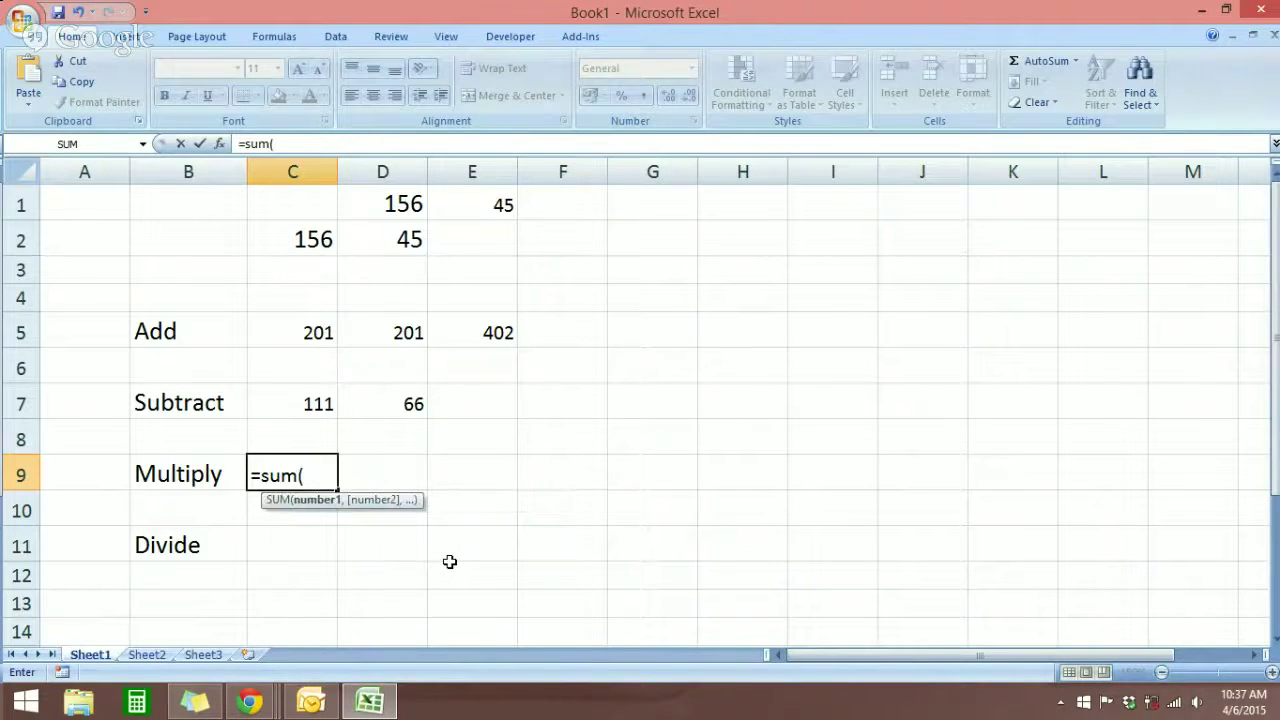
click(303, 253)
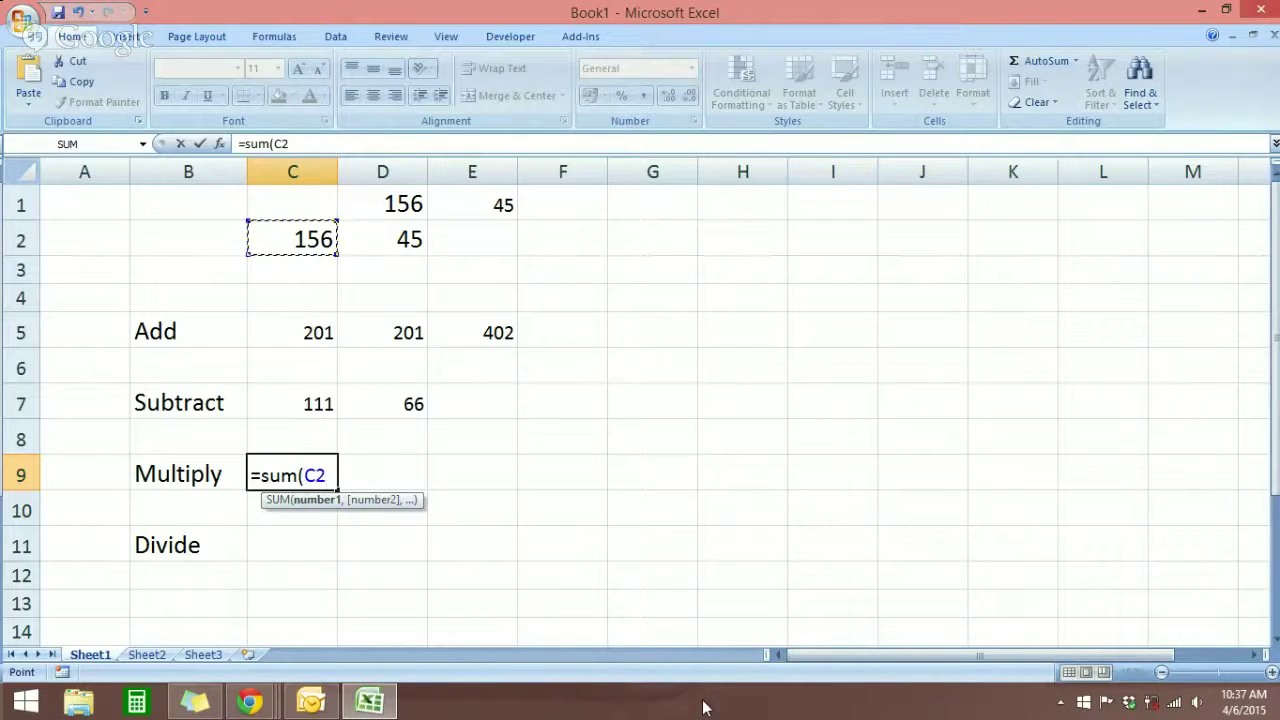
text(*)
click(397, 243)
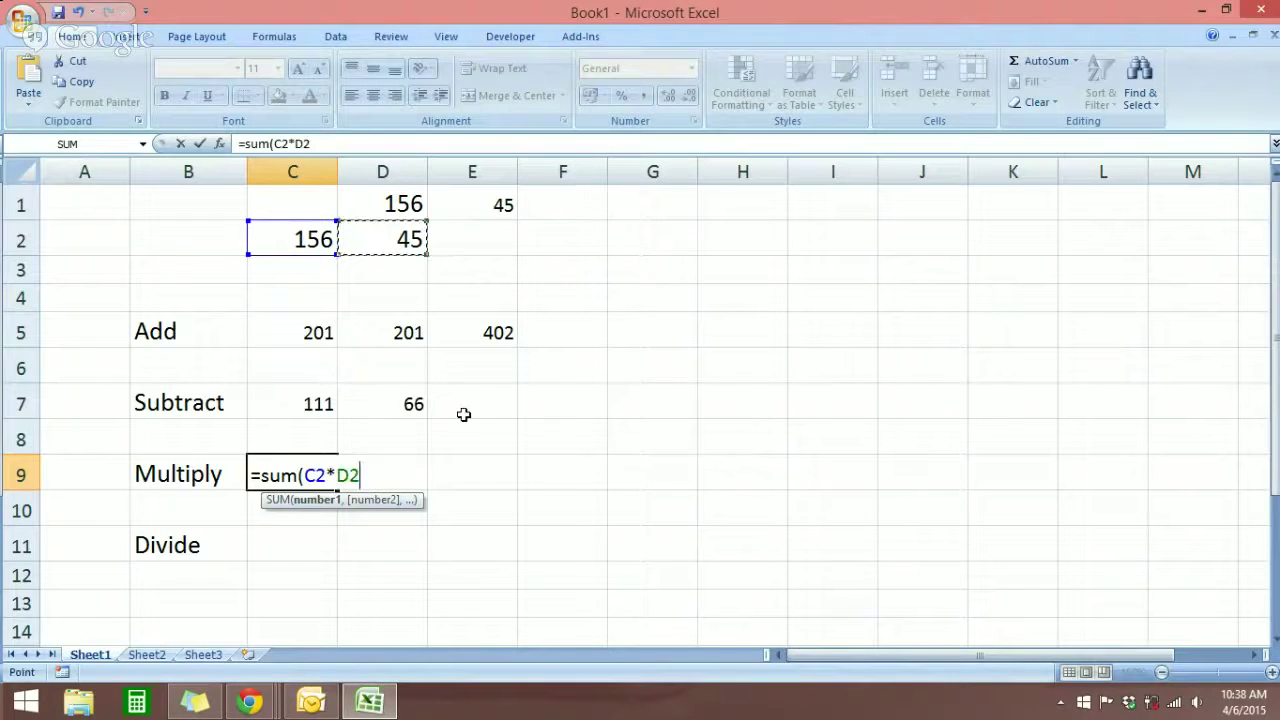
text())
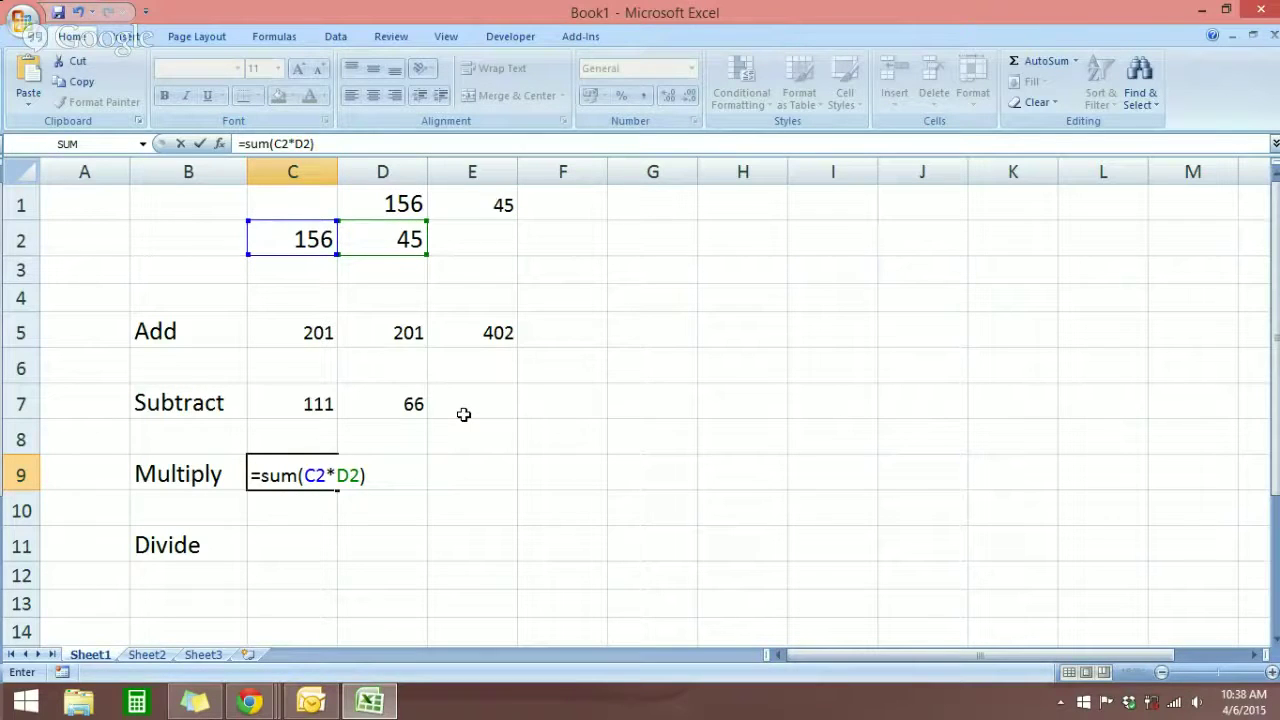
key(Return)
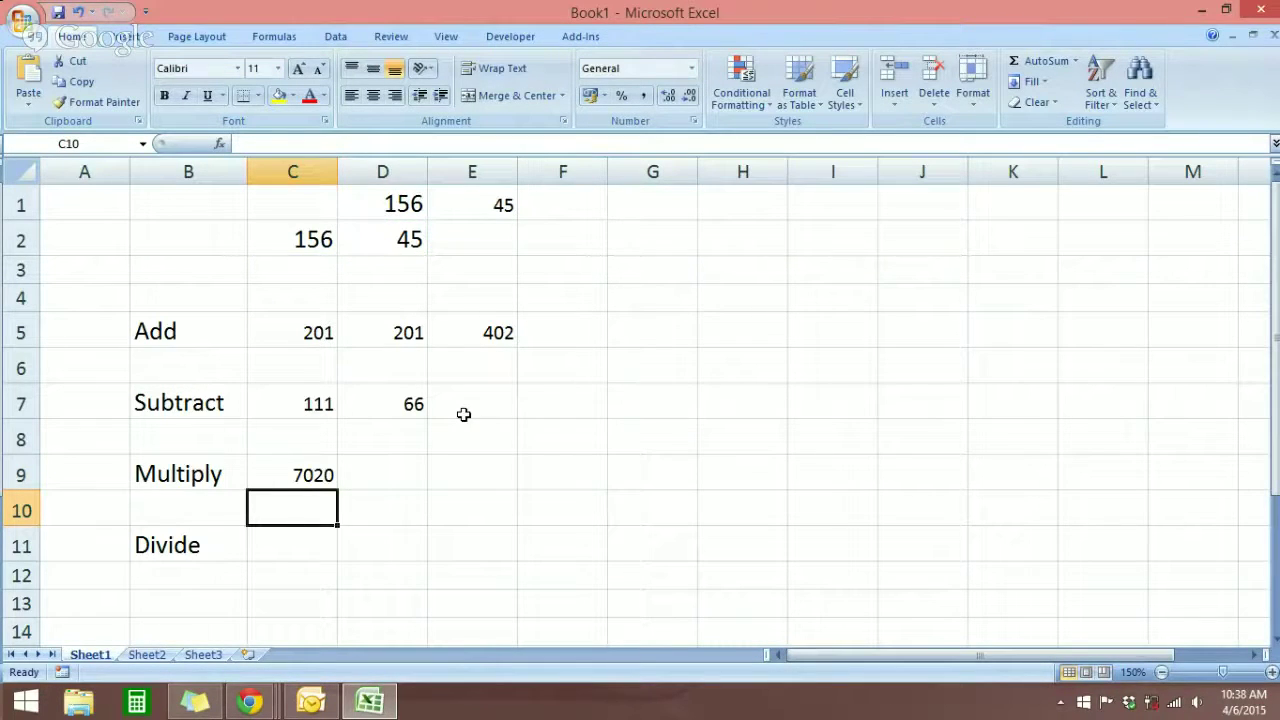
Check the values in D1 and D2, then select cell D9.
click(395, 488)
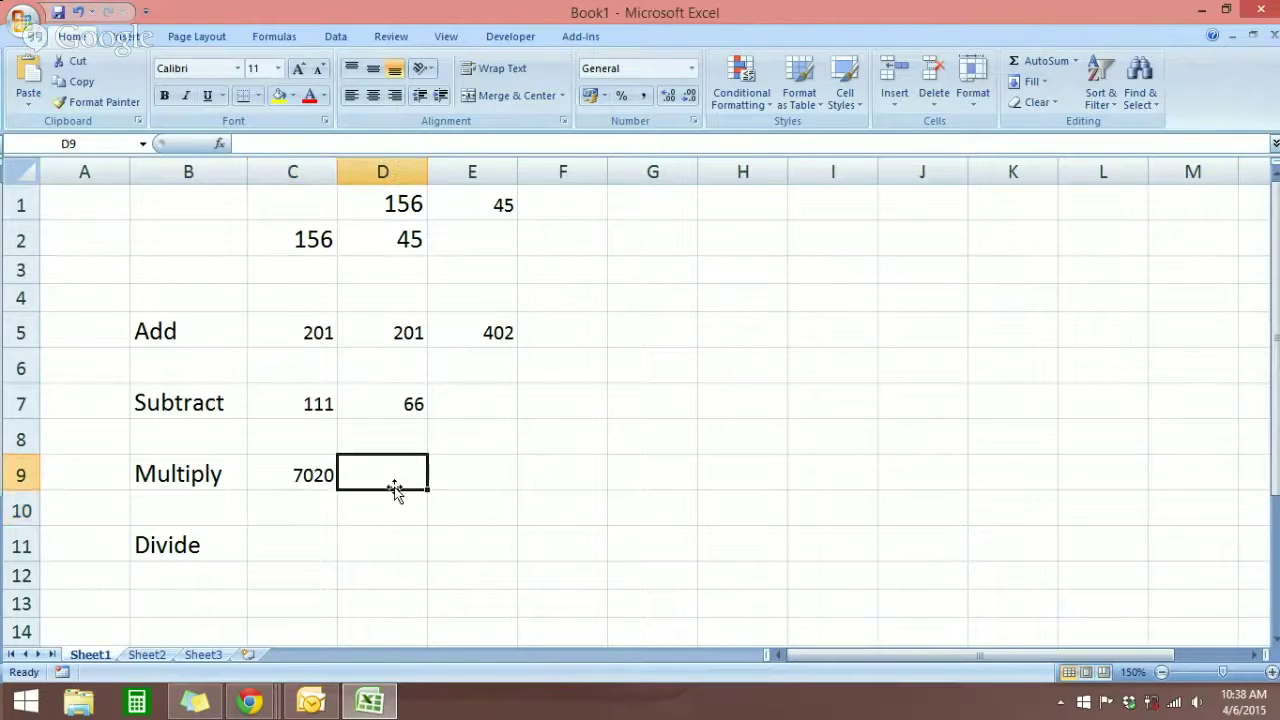
click(389, 205)
click(389, 237)
click(391, 214)
click(391, 237)
click(386, 477)
Build =SUM(D1*D2) in D9 from the SUM suggestion, giving 7020.
text(=sum)
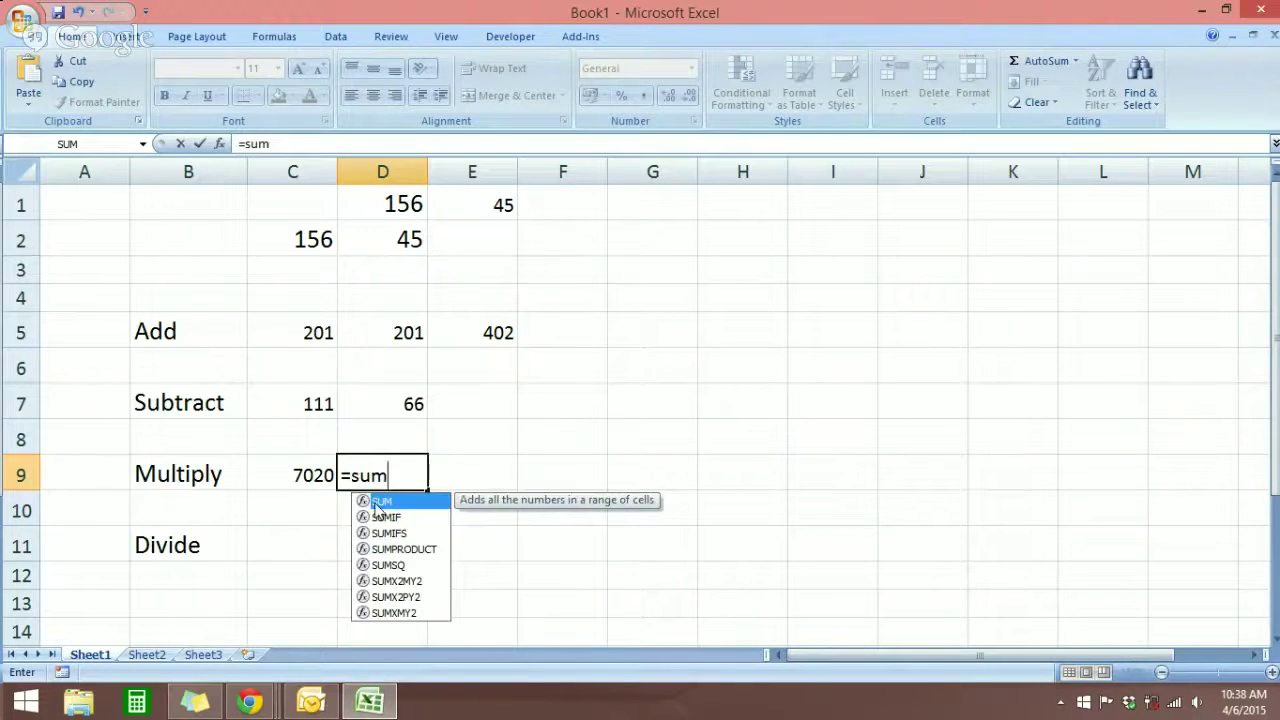
double_click(377, 502)
click(406, 210)
text(*)
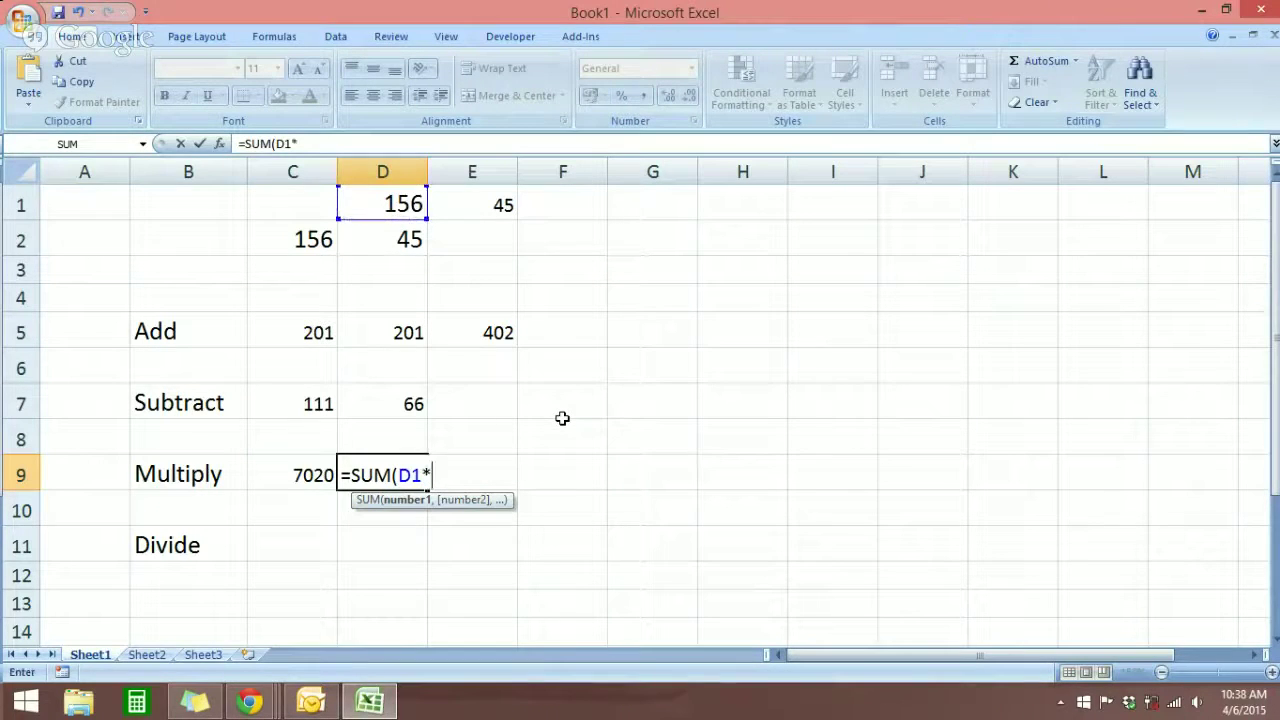
click(386, 240)
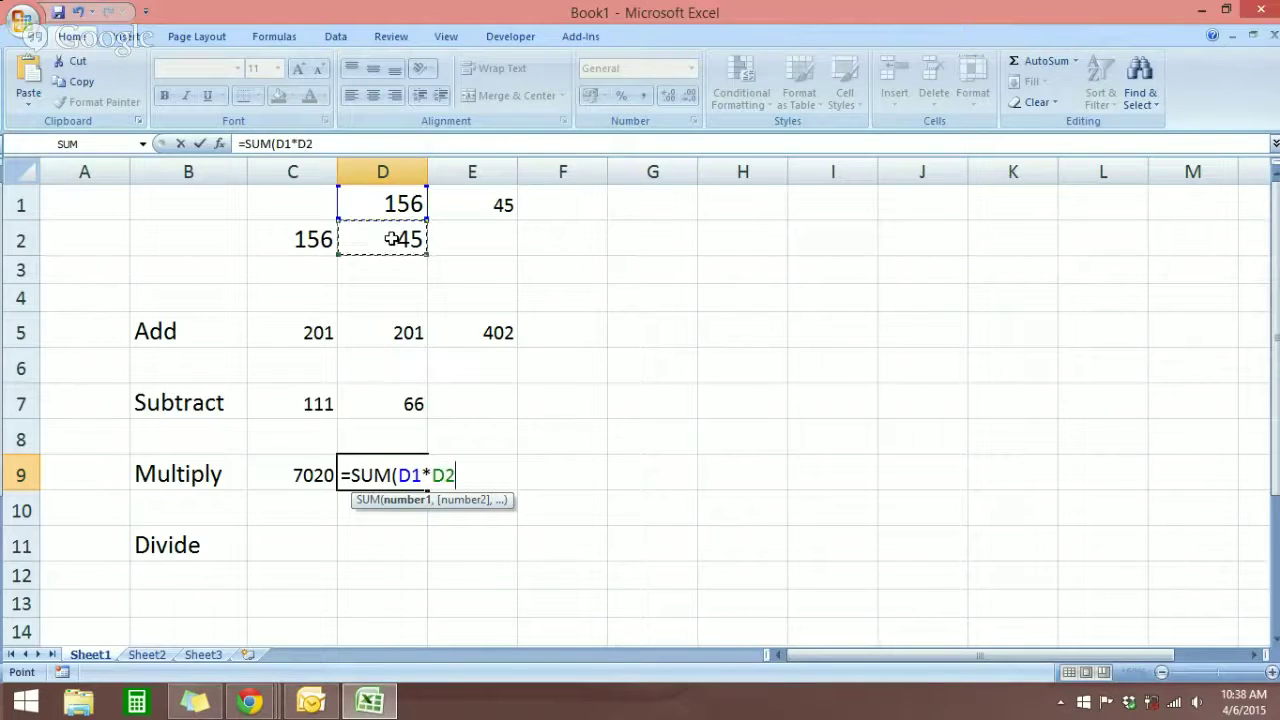
text())
key(Return)
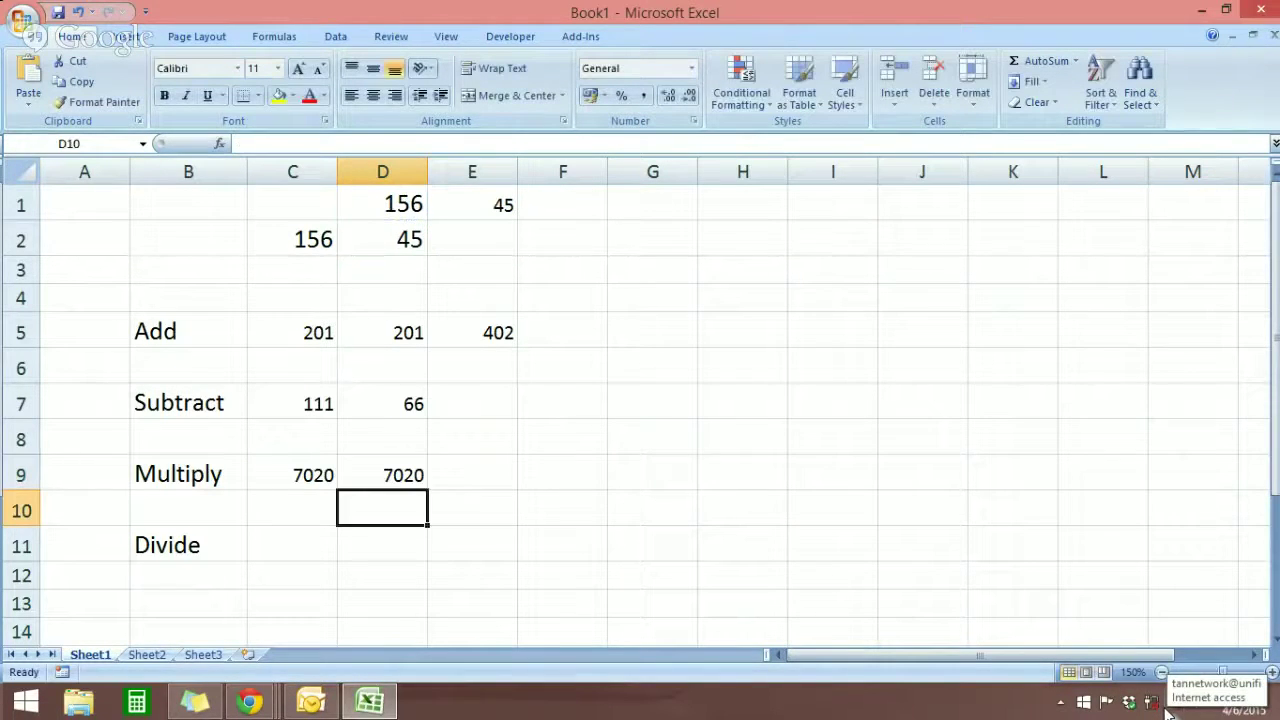
Check the Divide label and the values in C2 and D2, then return to C11.
click(495, 524)
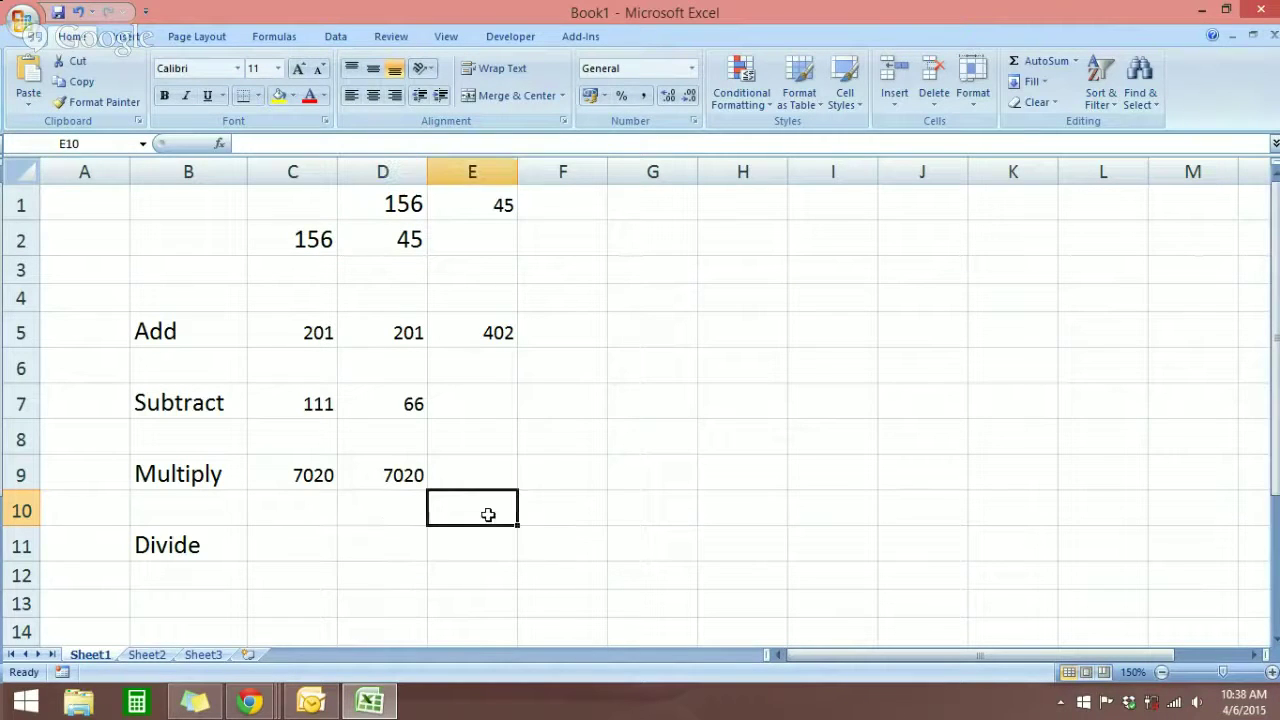
click(232, 552)
click(285, 553)
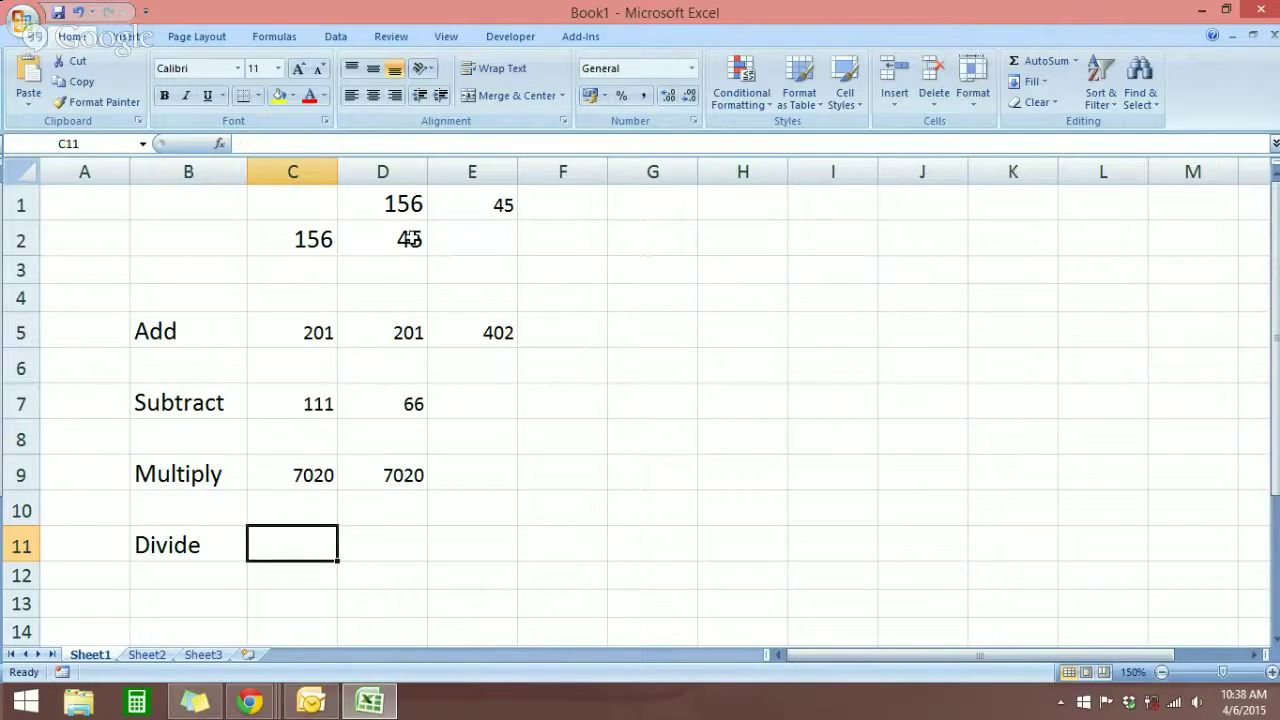
click(313, 239)
key(Right)
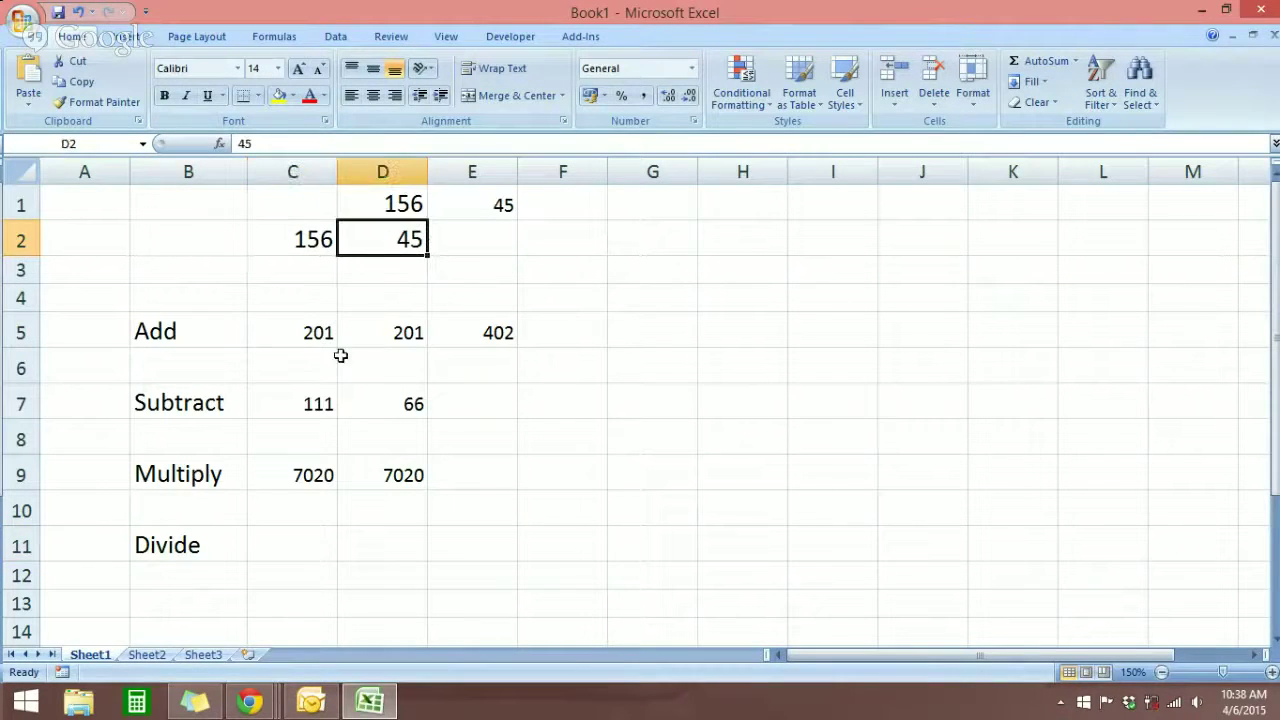
click(303, 546)
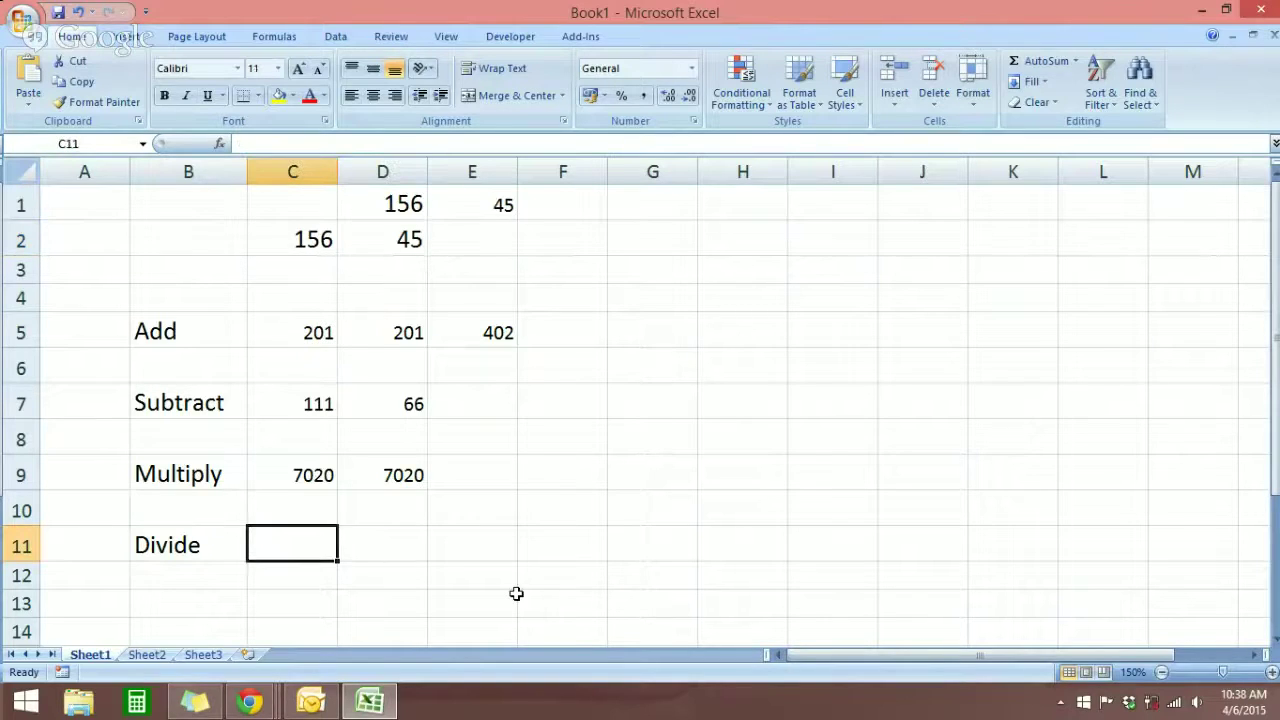
Enter =sum(C2/D2) in C11 so it shows 3.466667.
text(=sum)
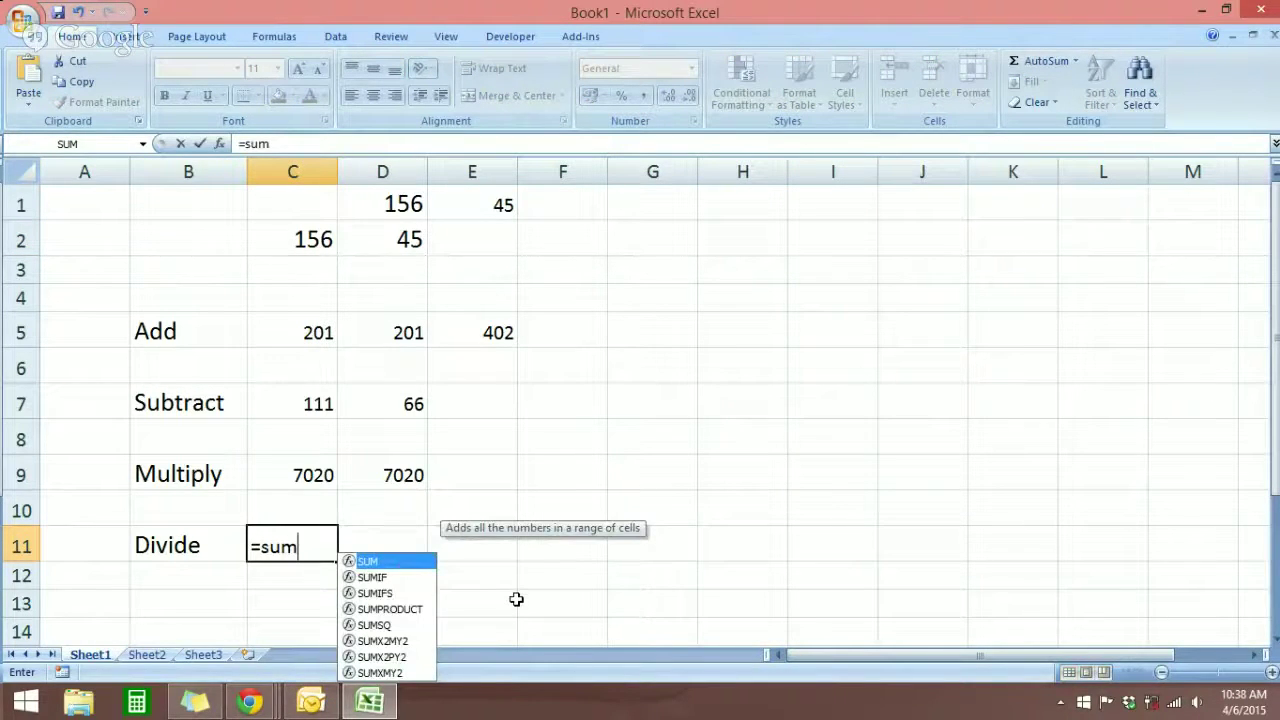
text(()
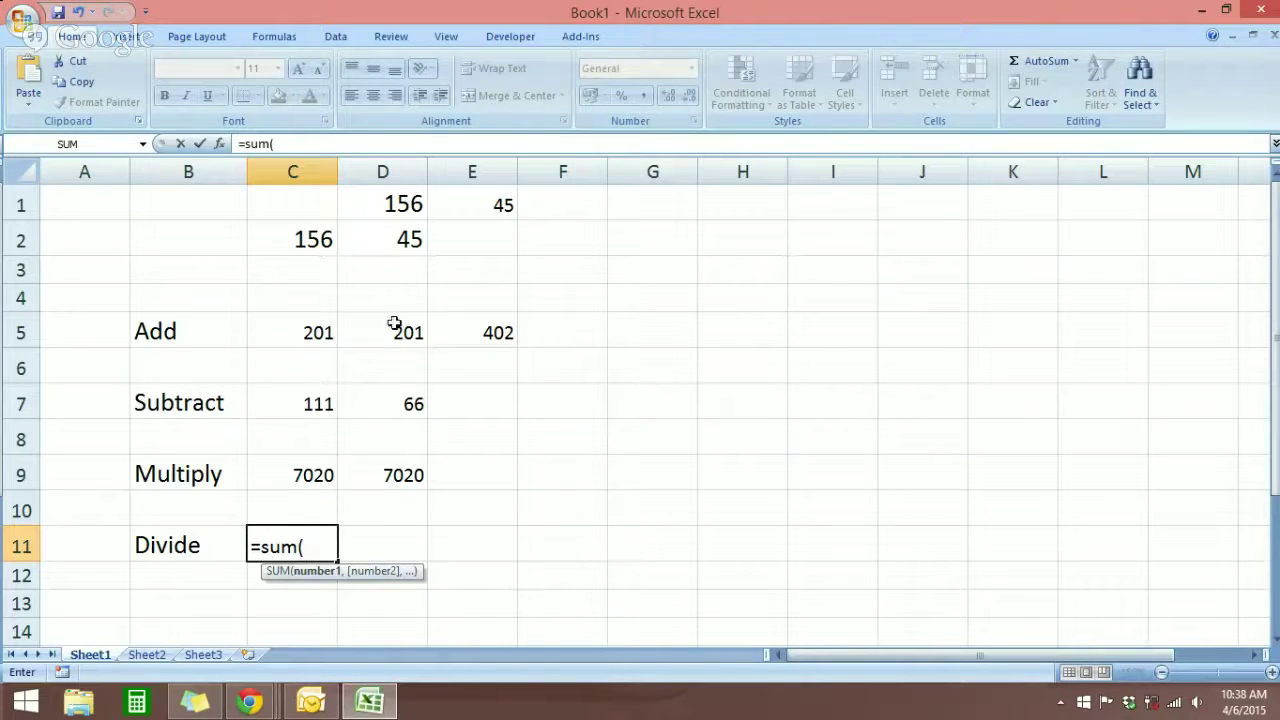
click(312, 242)
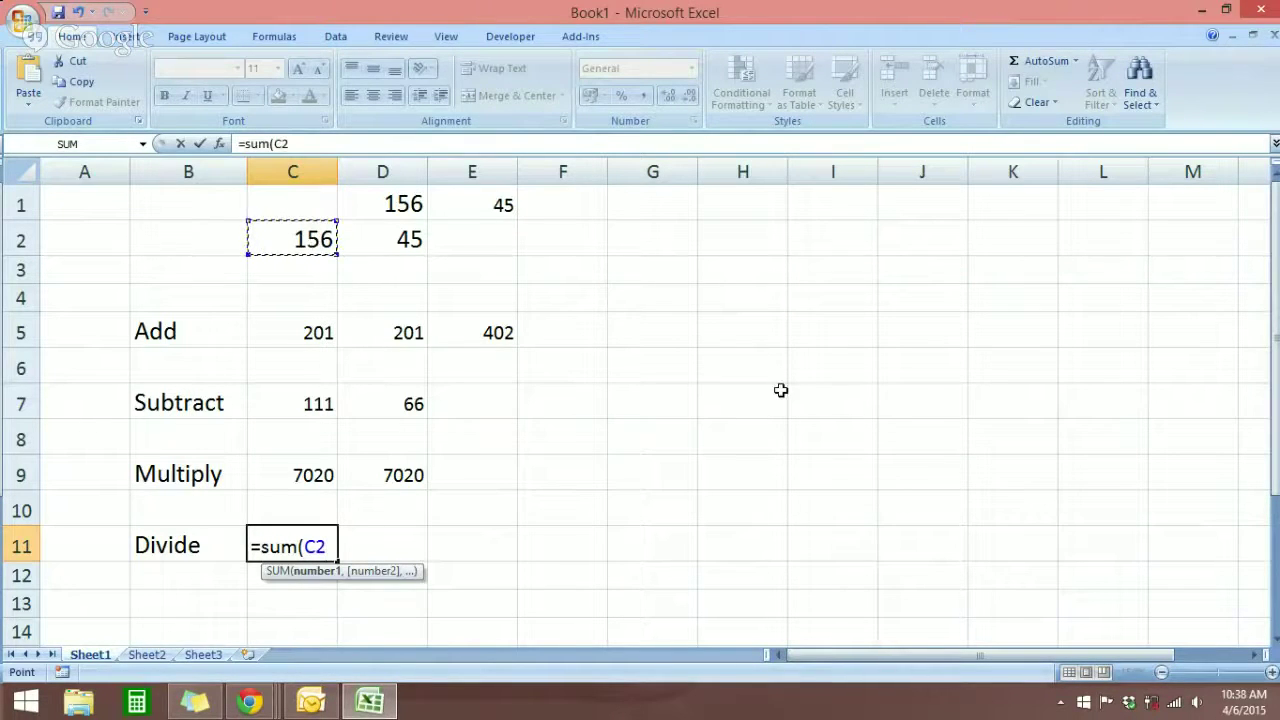
text(/)
click(403, 239)
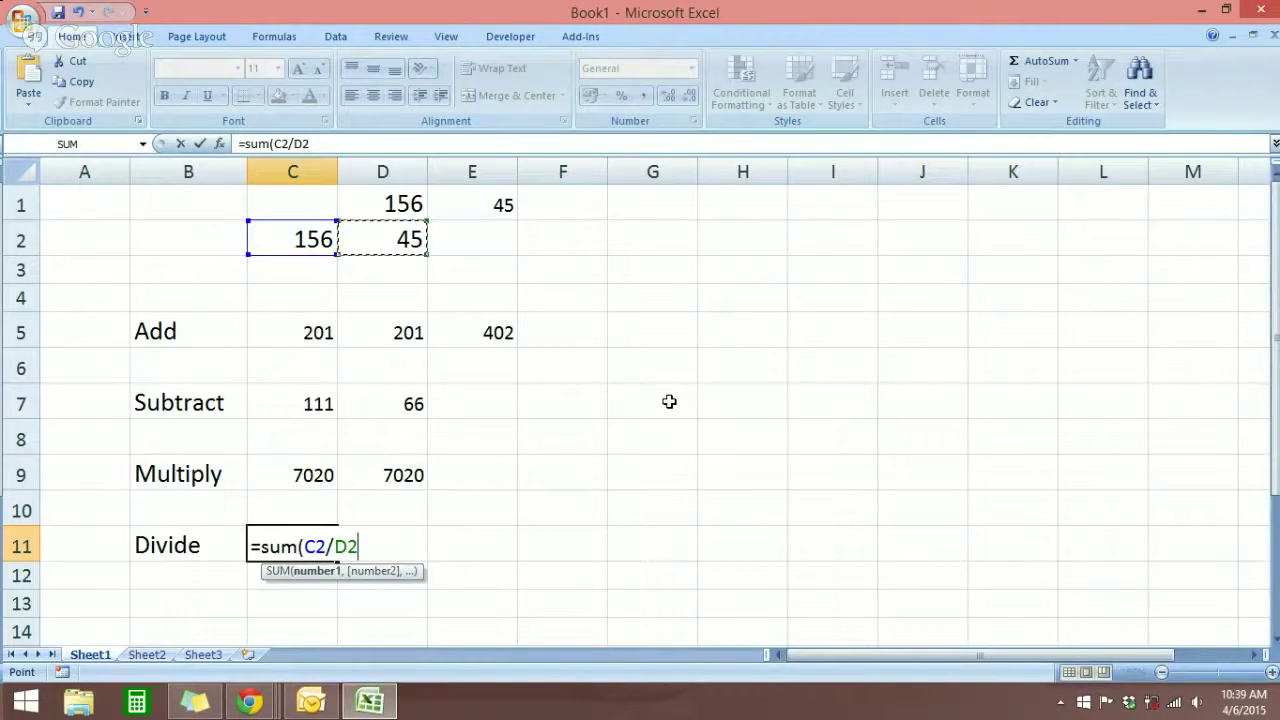
text())
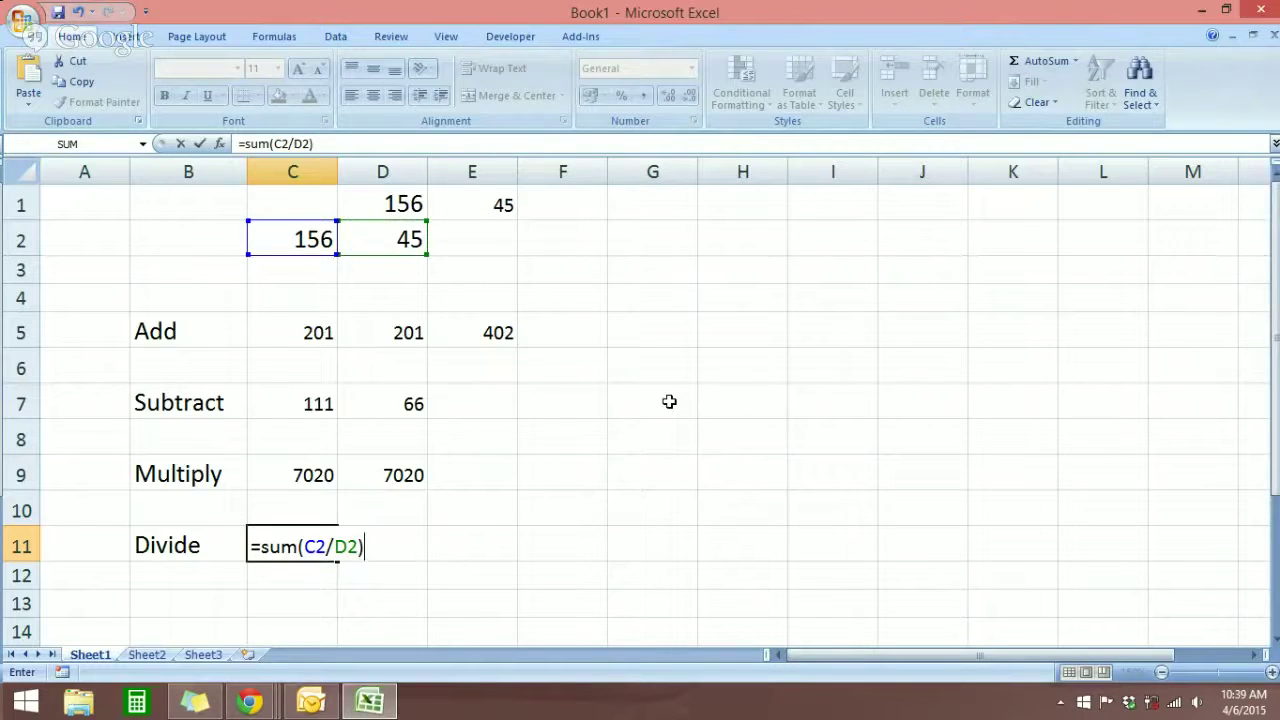
key(Return)
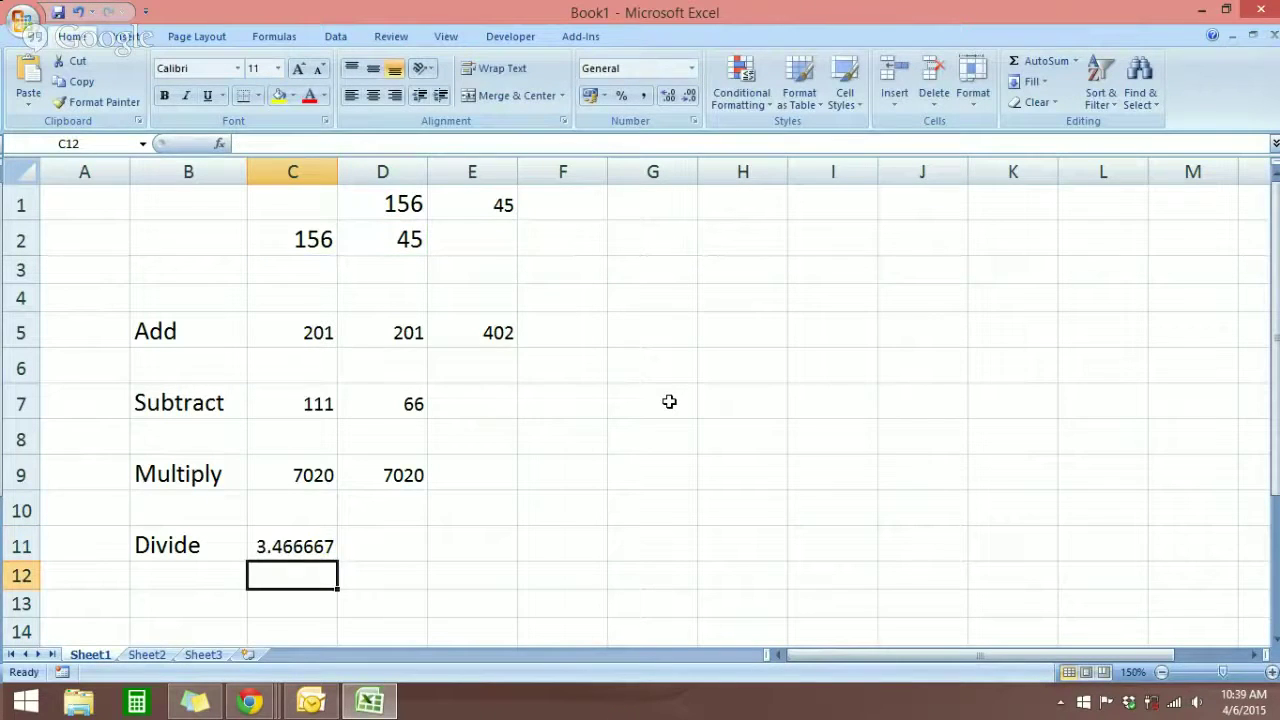
Enter =SUM(D1/D2) in D11 for a second Divide result of 3.466667.
click(322, 546)
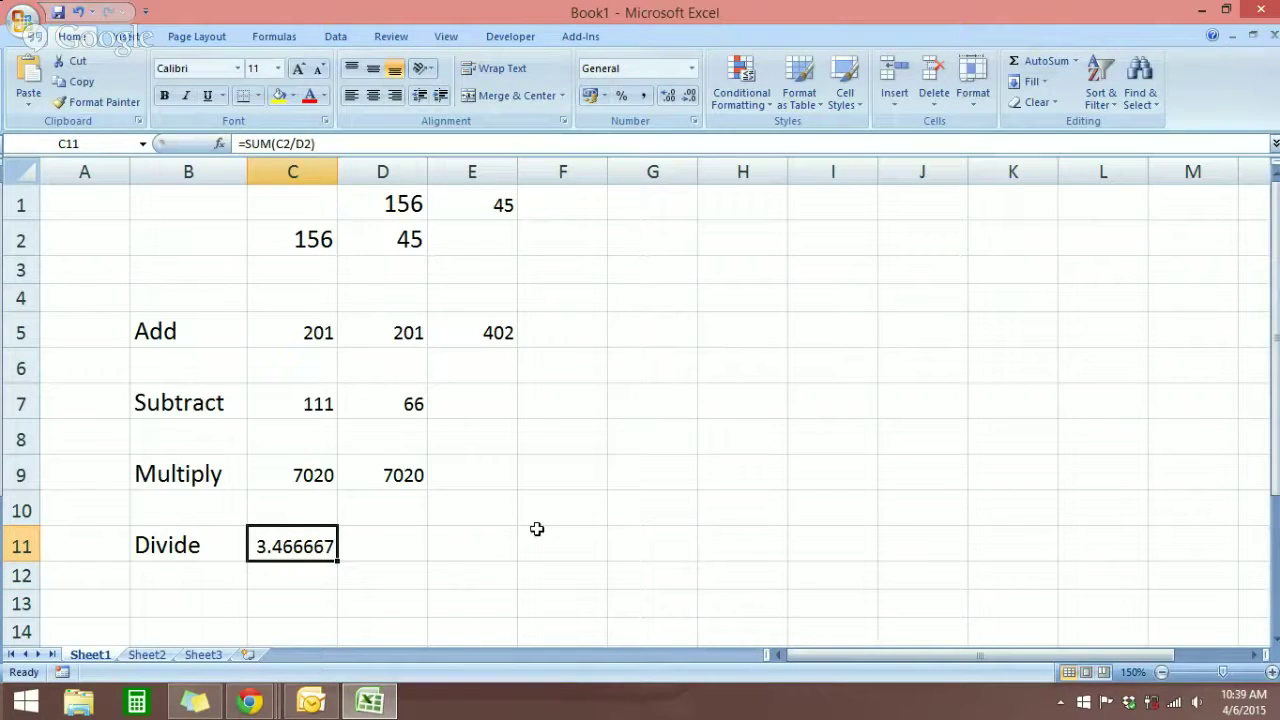
click(401, 549)
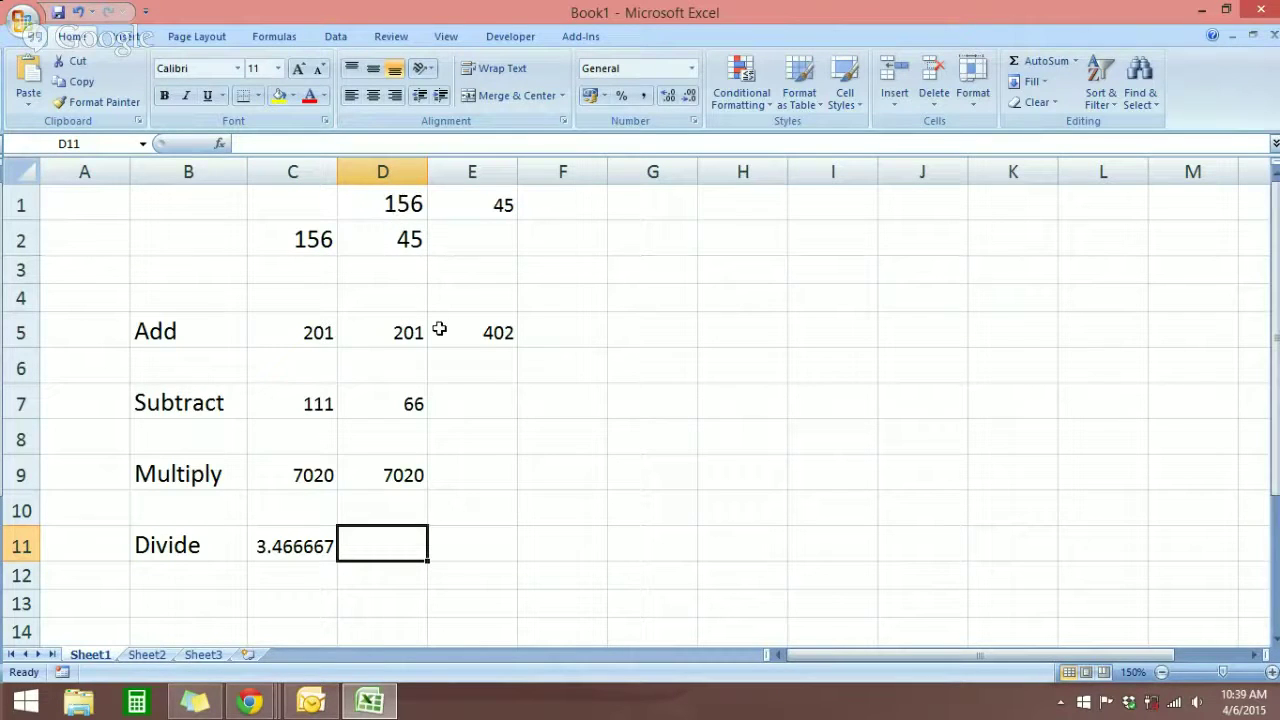
text(=)
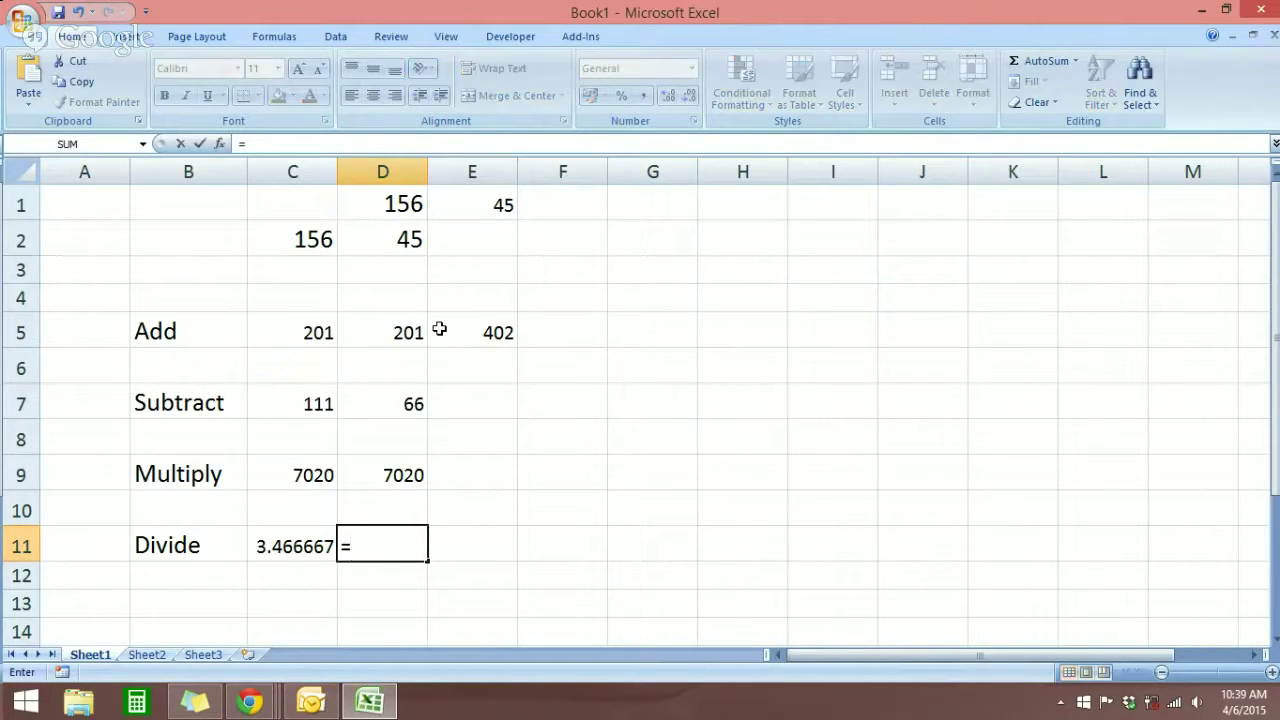
text(sum)
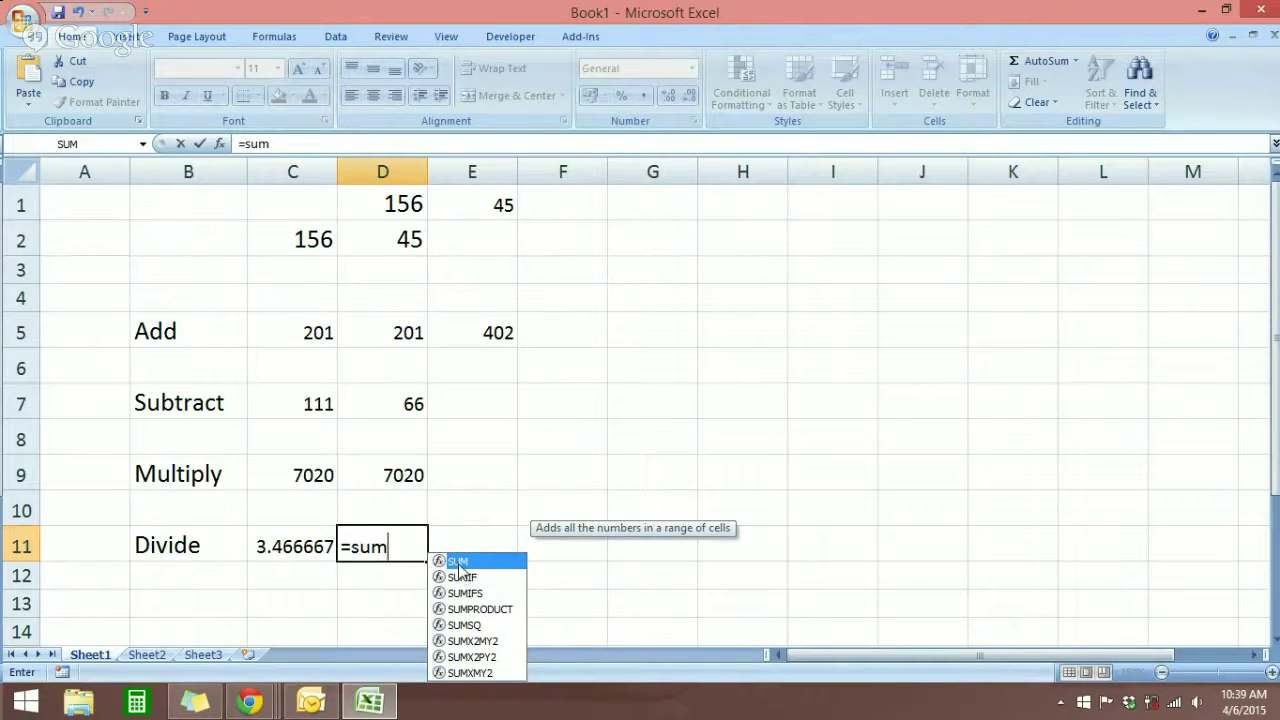
double_click(458, 561)
click(408, 205)
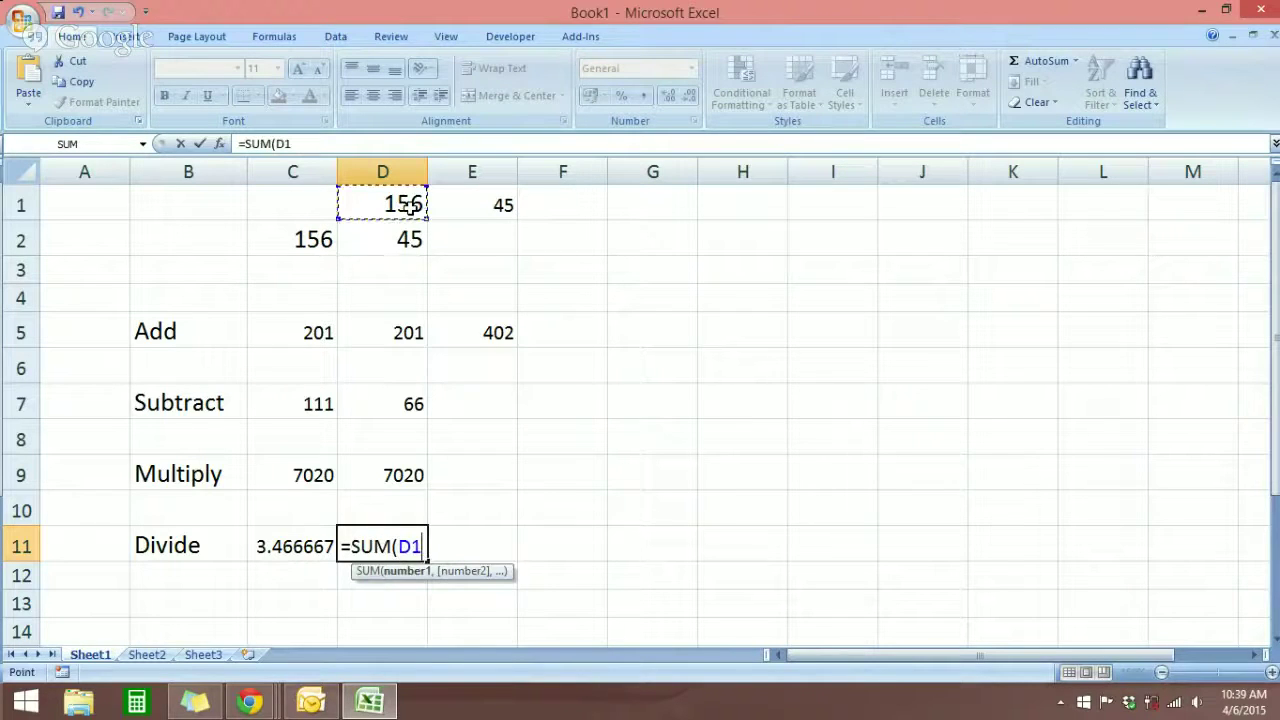
text(/)
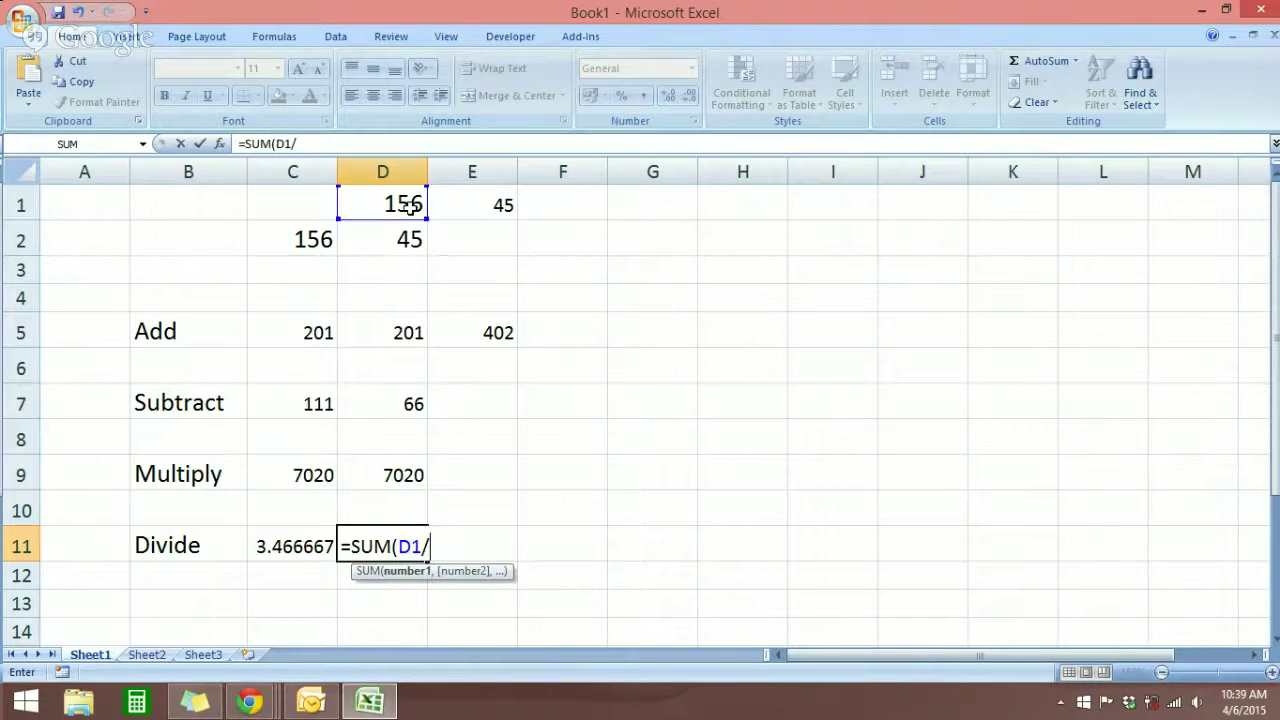
click(400, 232)
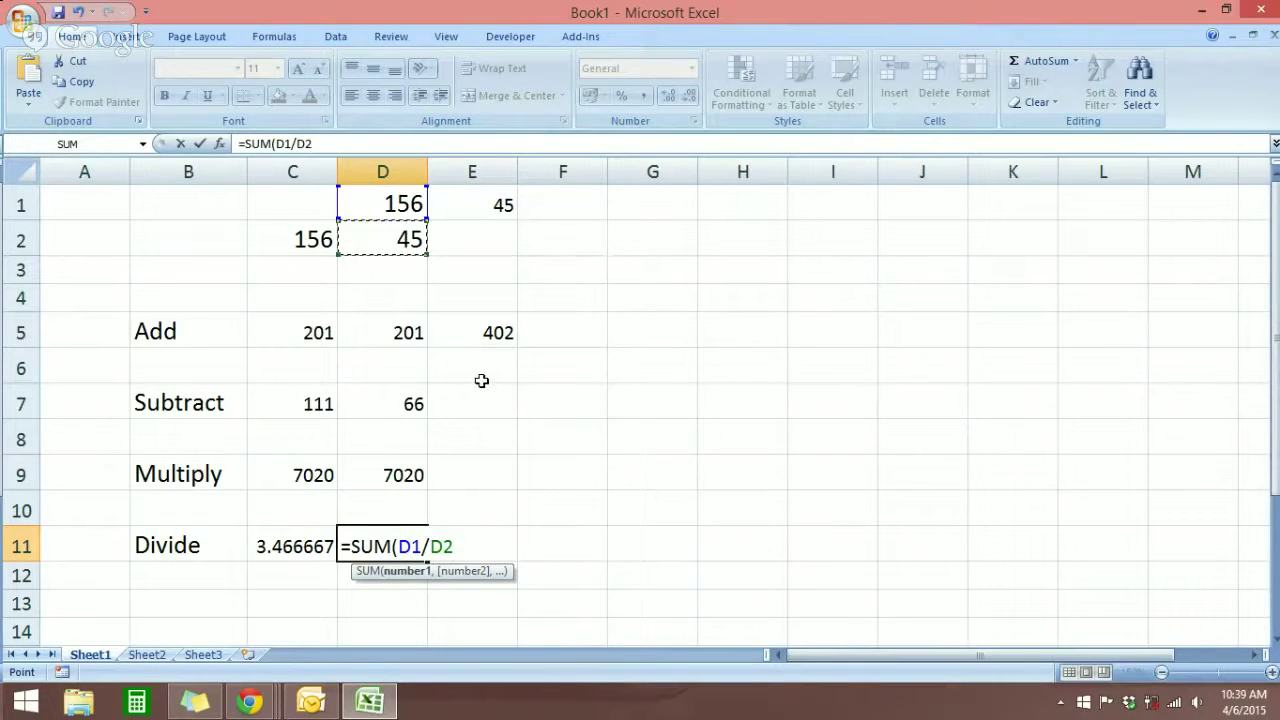
text())
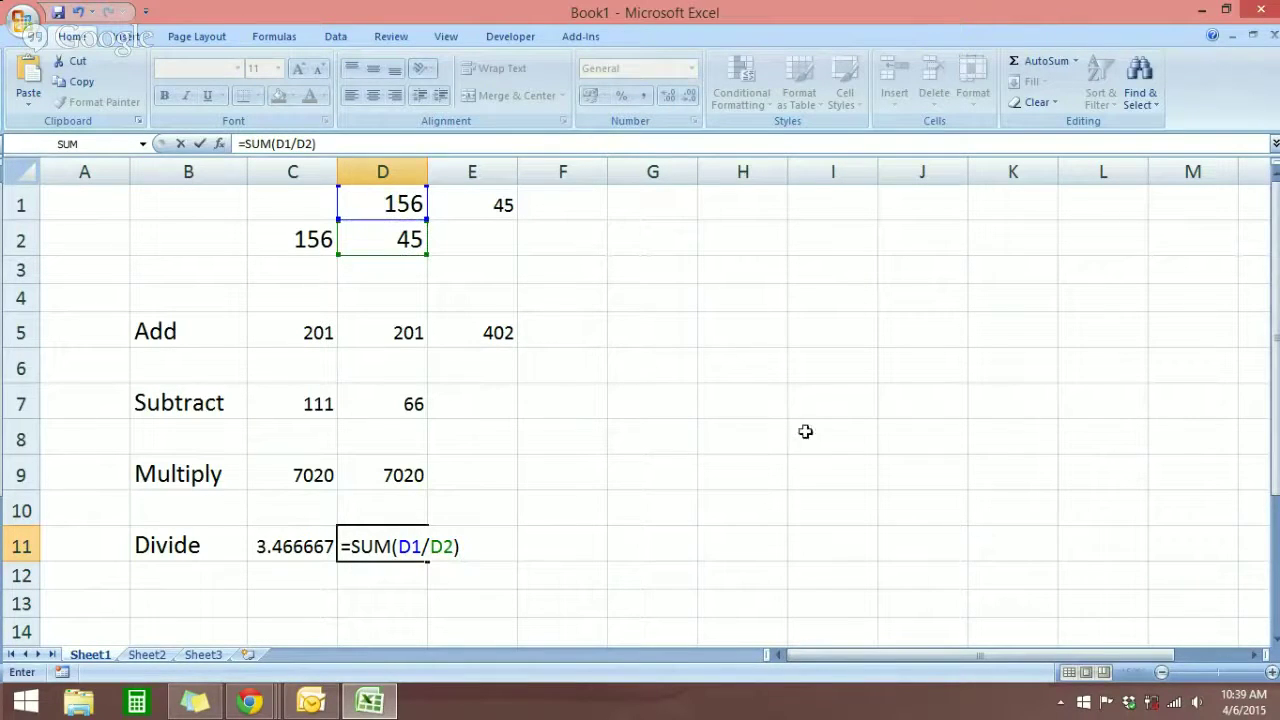
key(Return)
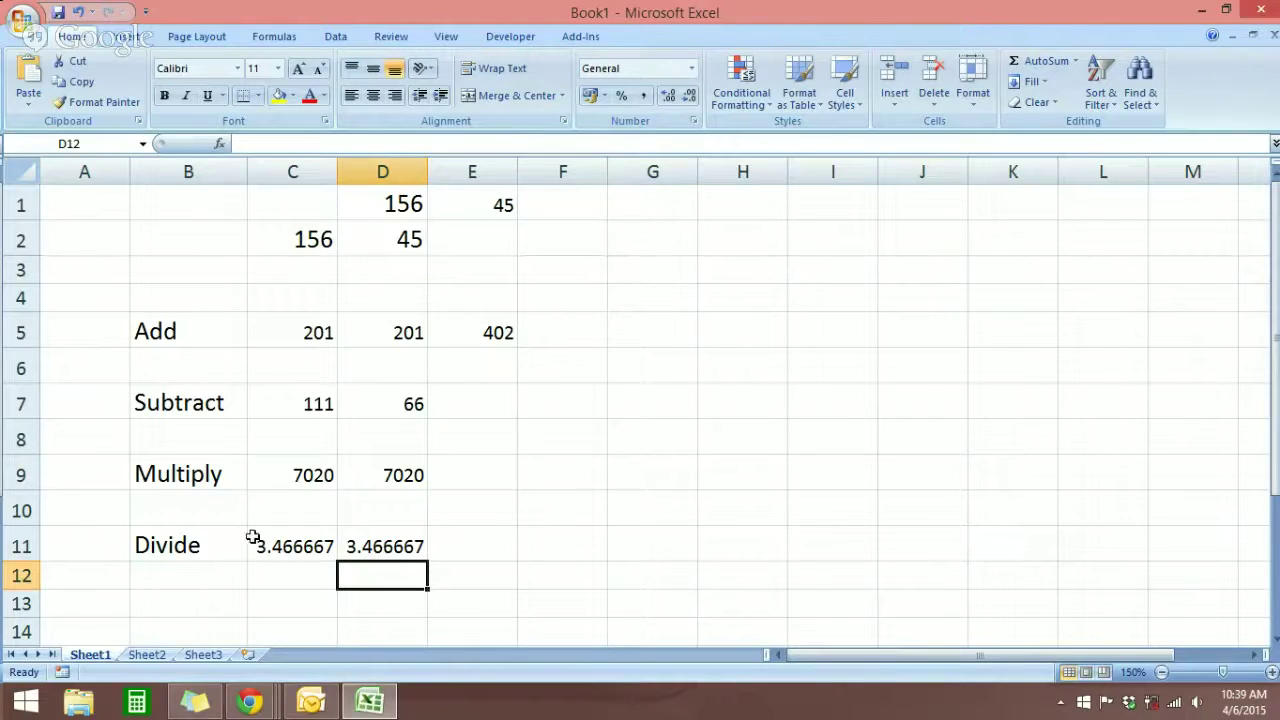
click(474, 557)
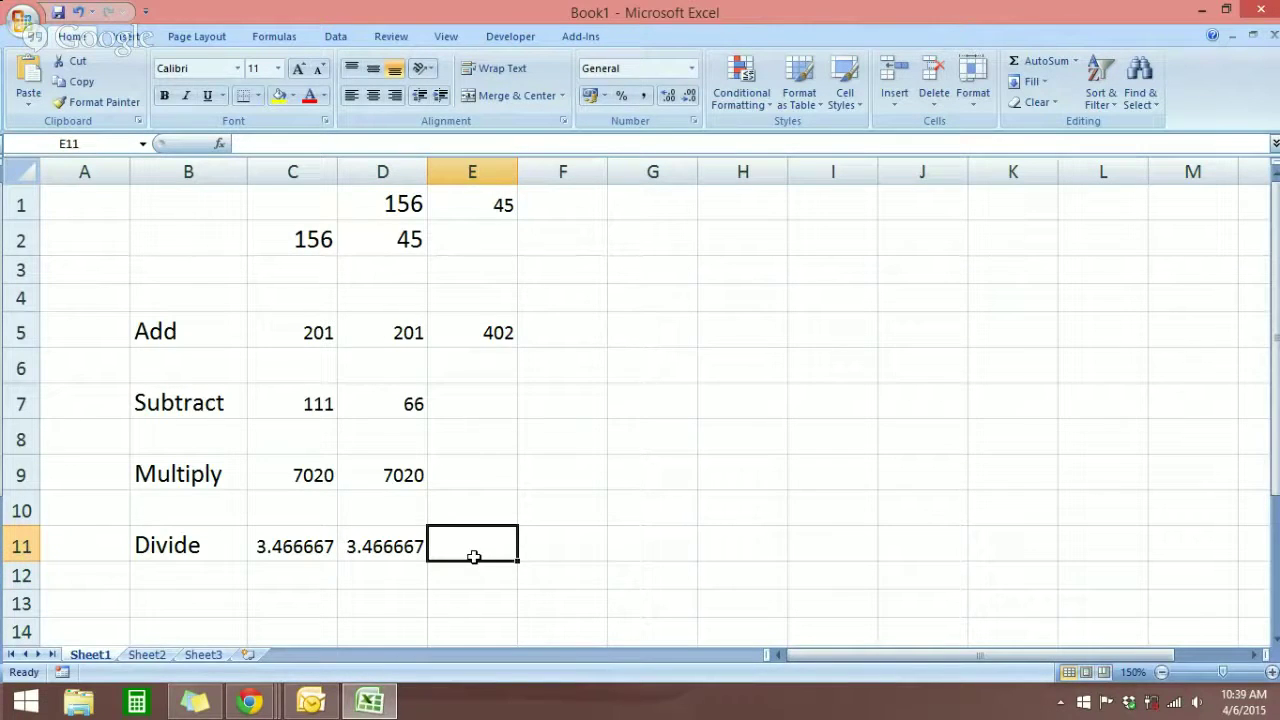